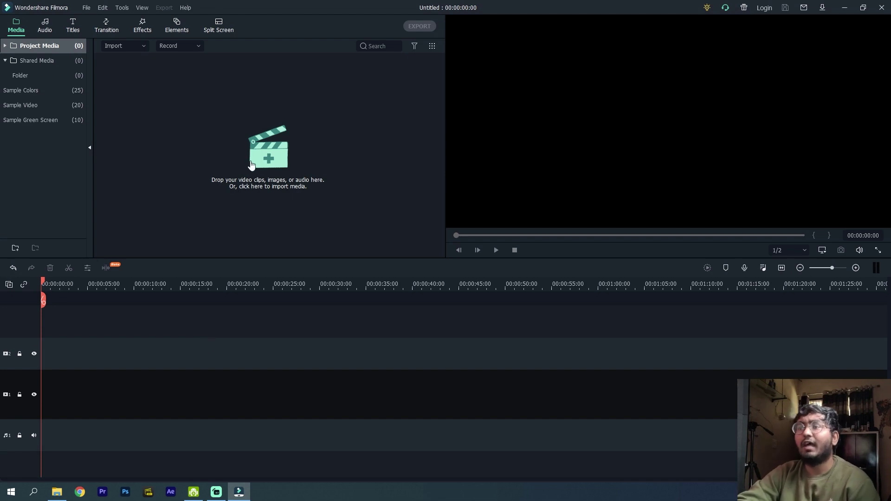
- Import the recorded vlog clips, from 20211203_095343 through C0513, from the file explorer into the project media
click(268, 162)
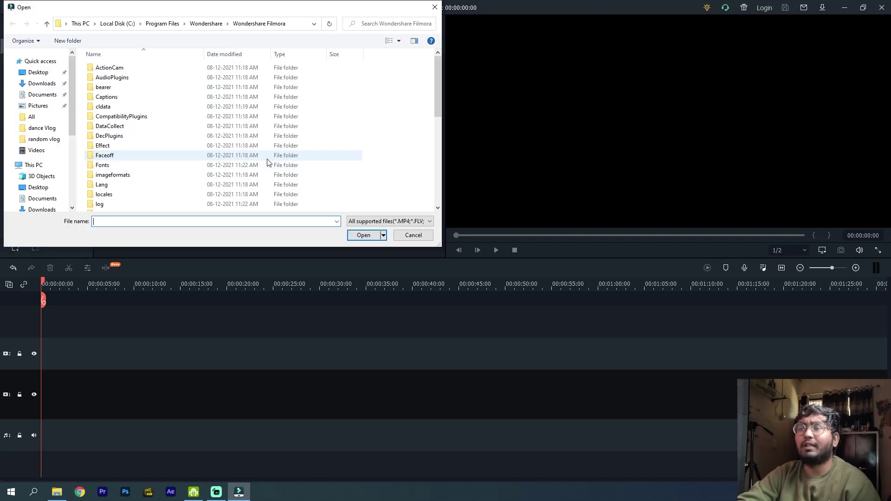
click(397, 238)
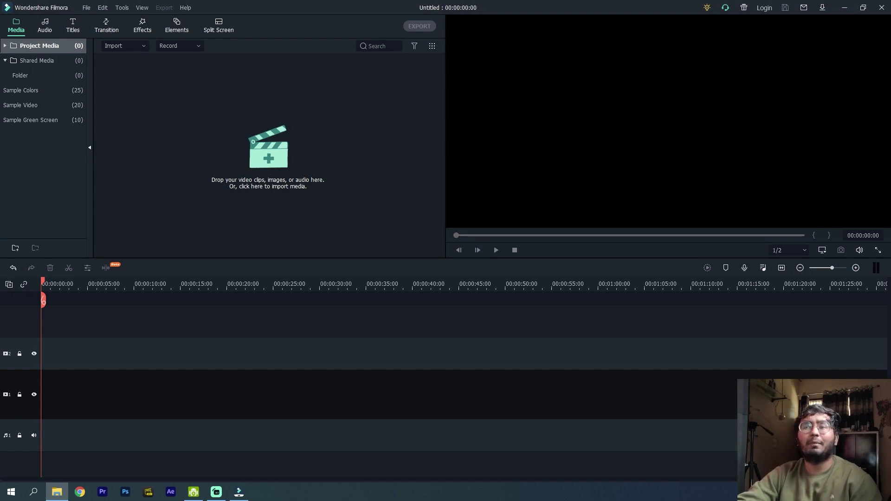
drag(56, 492, 158, 178)
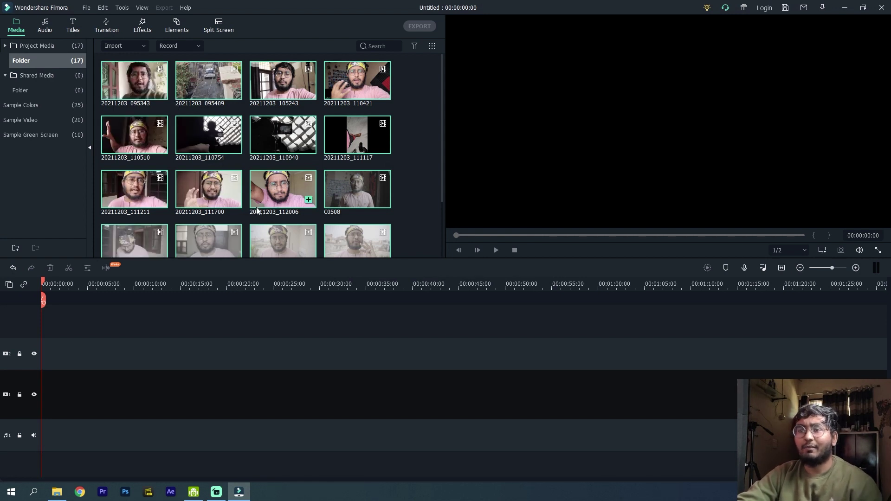
scroll(278, 211, down, 3)
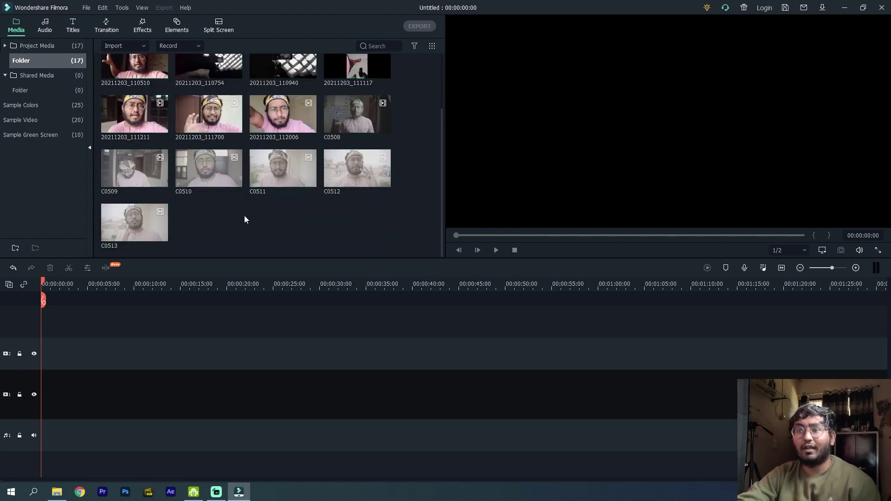
scroll(245, 218, up, 3)
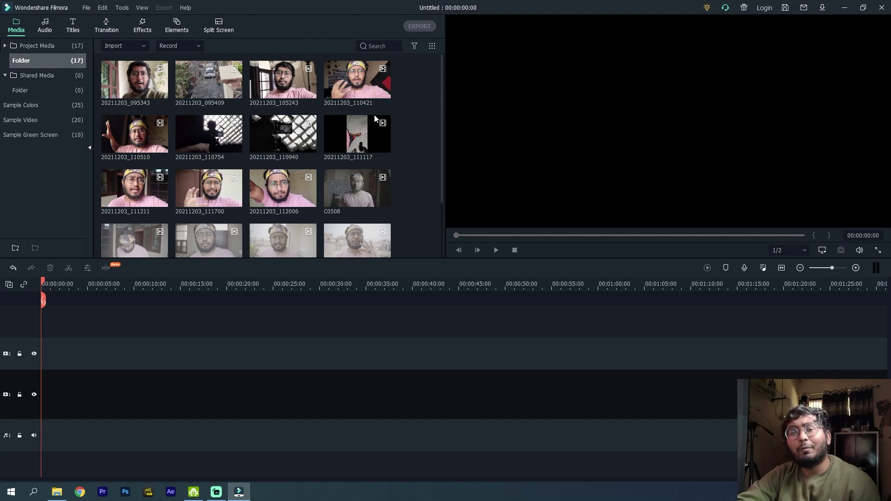
- Place all imported clips at the start of video track 2, matching the project settings to the media at 1920 x 1080 30fps
click(128, 80)
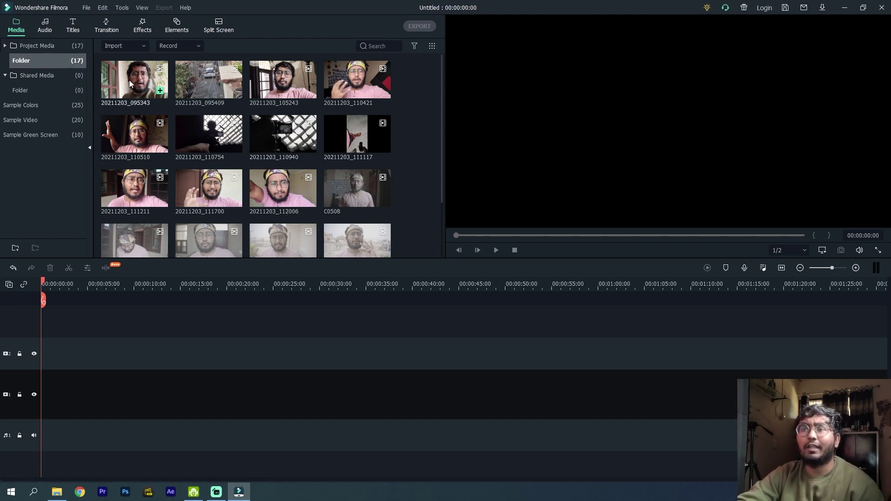
key(ctrl+a)
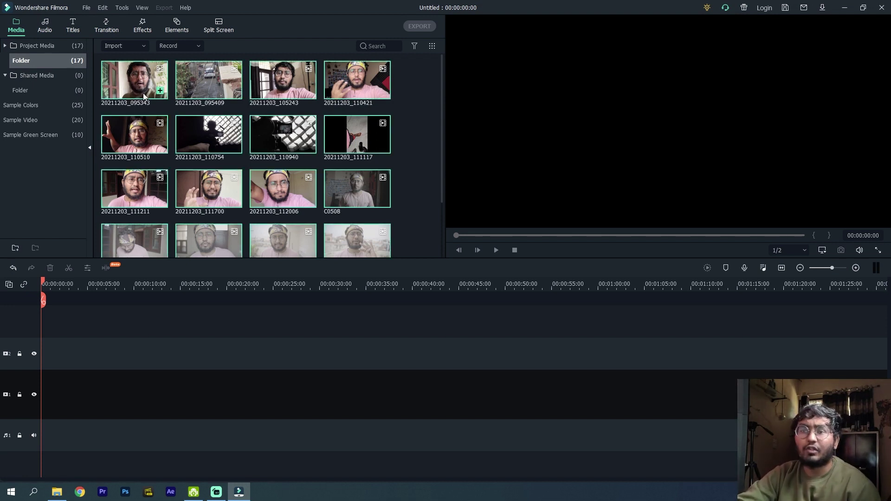
drag(143, 93, 46, 372)
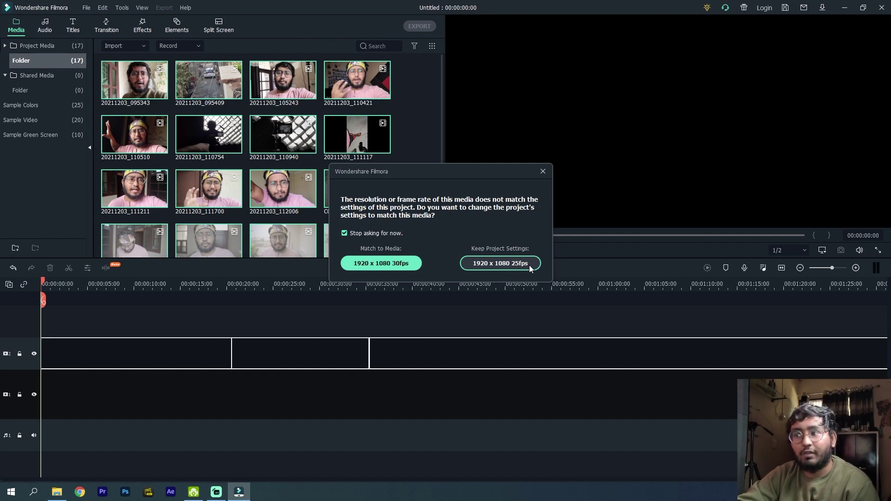
click(379, 263)
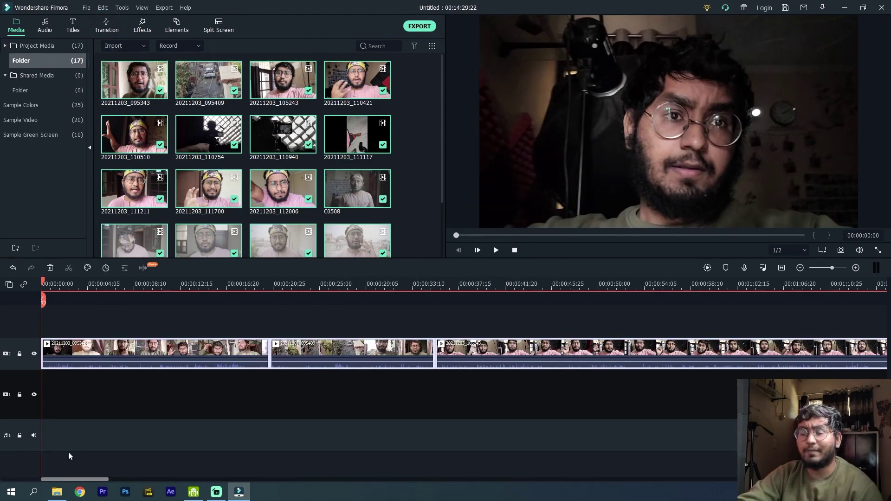
- Save the project in the Projects folder, naming it with the creator's first name followed by "sample 1"
mouse_move(65, 478)
mouse_down()
mouse_move(226, 497)
mouse_move(275, 485)
mouse_move(61, 470)
mouse_up()
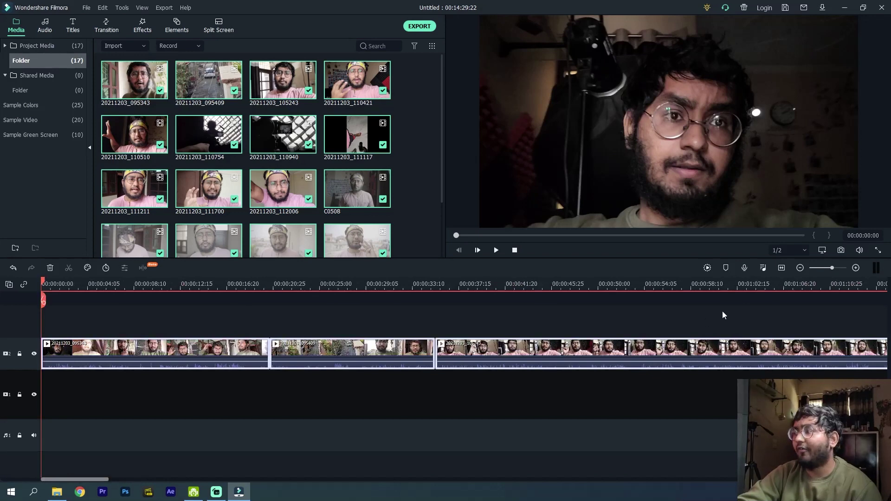
click(799, 269)
click(799, 268)
click(799, 268)
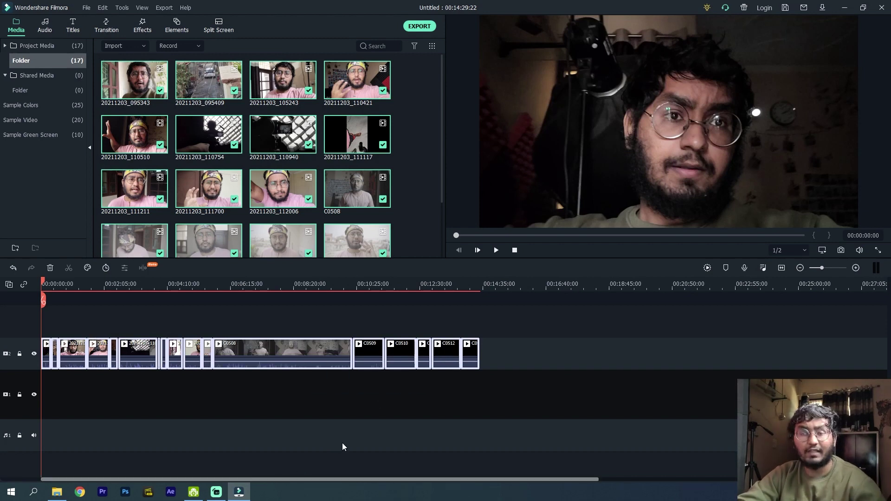
key(ctrl+s)
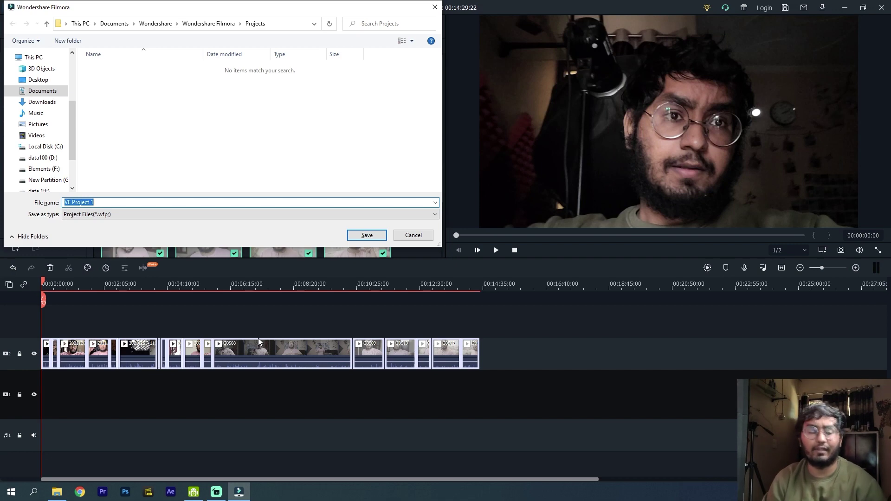
text(kamal )
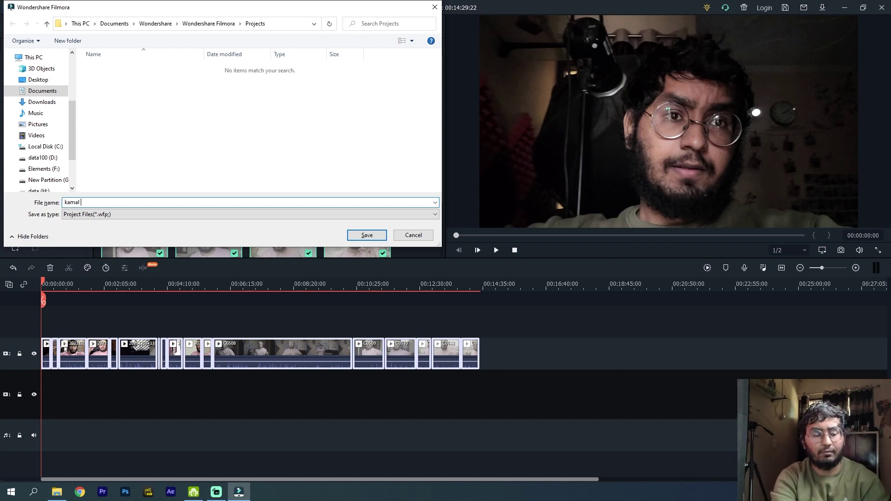
text(sample)
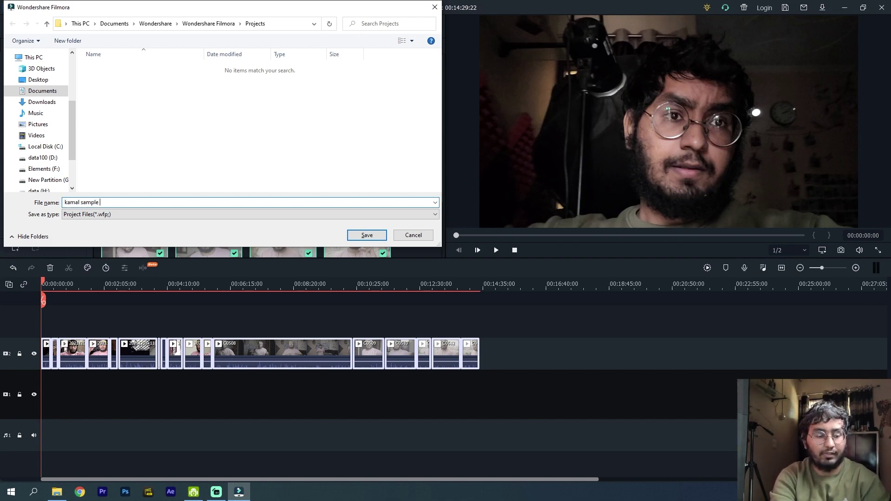
text(1)
key(Return)
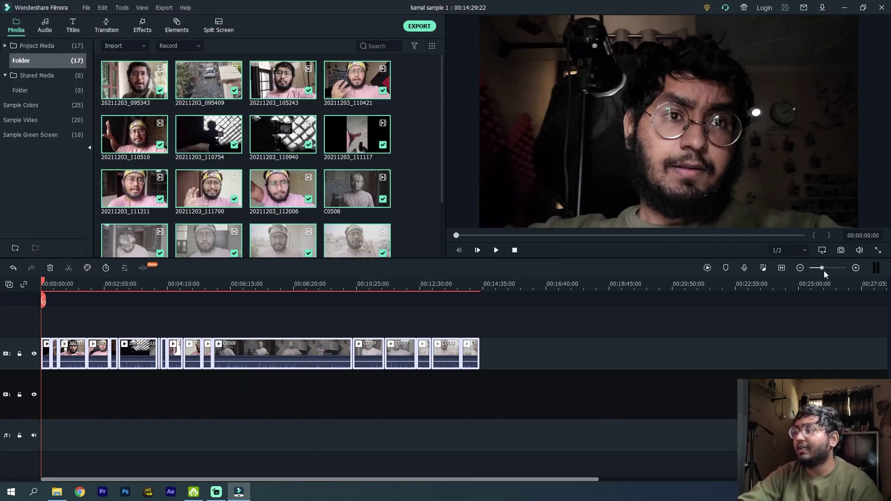
- Reduce the height of video track 1 and enlarge video track 2 for a taller view of its thumbnails and waveform
click(852, 269)
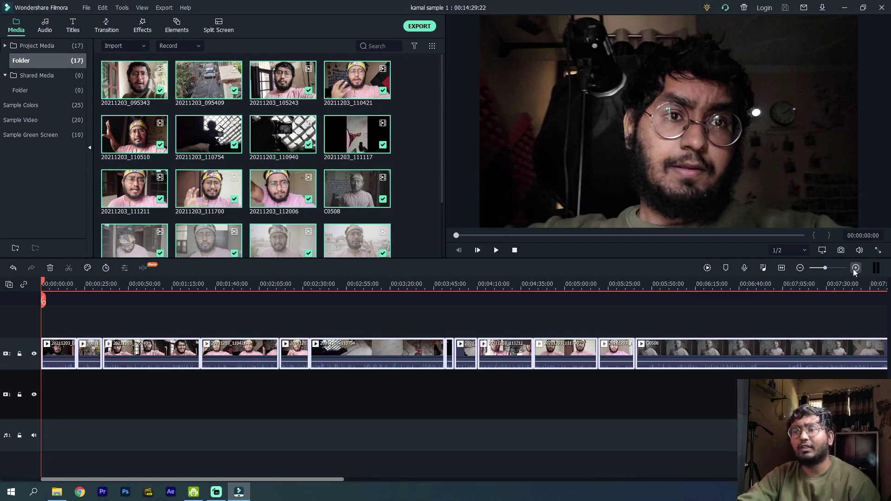
click(854, 270)
click(853, 270)
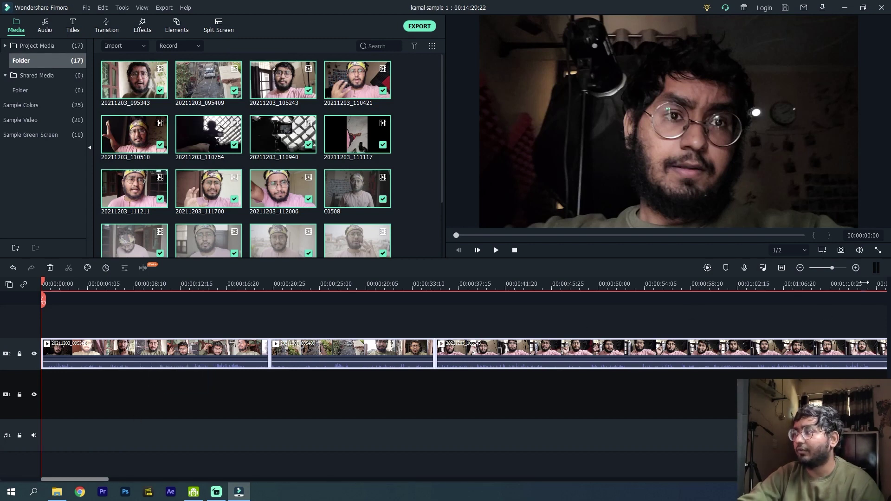
click(856, 270)
click(856, 270)
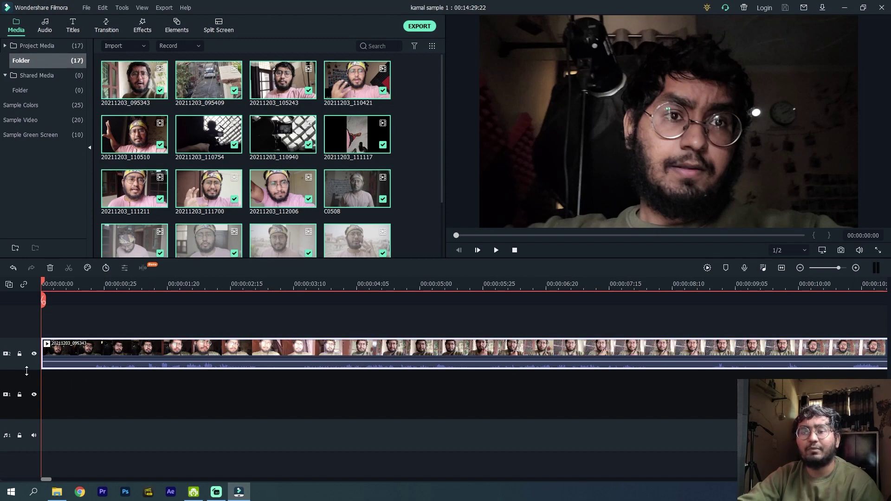
drag(24, 386, 23, 387)
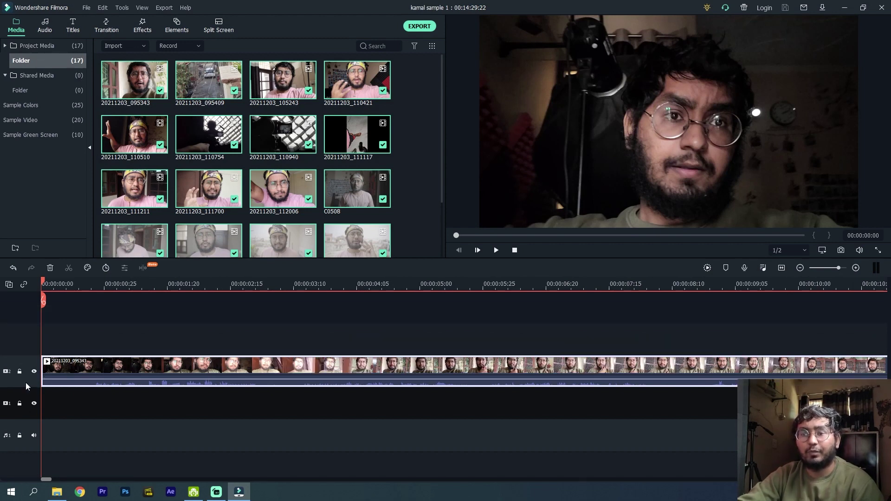
drag(24, 357, 23, 337)
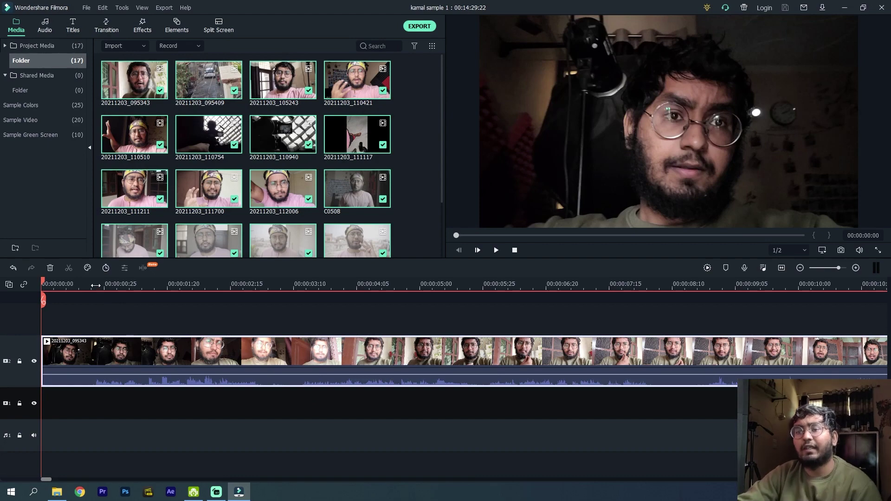
- Delete the clips 20211203_095409 and 20211203_095343 from video track 2
scroll(106, 287, up, 1)
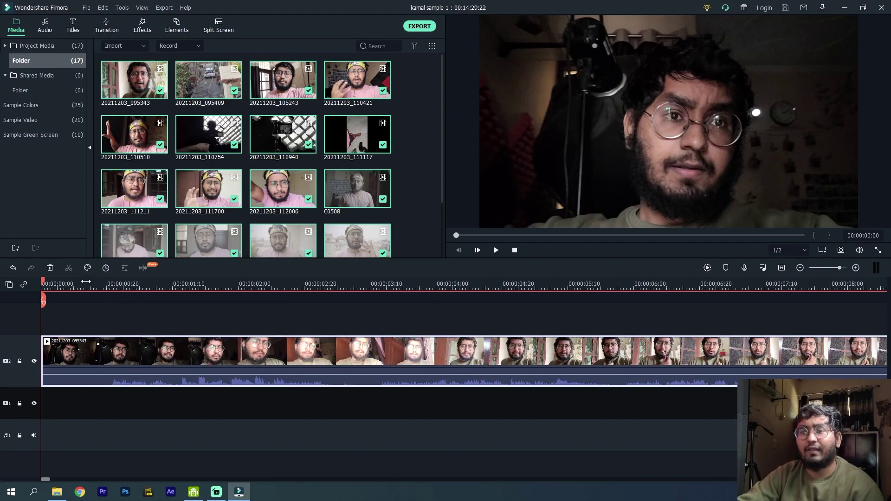
click(84, 284)
drag(85, 284, 152, 310)
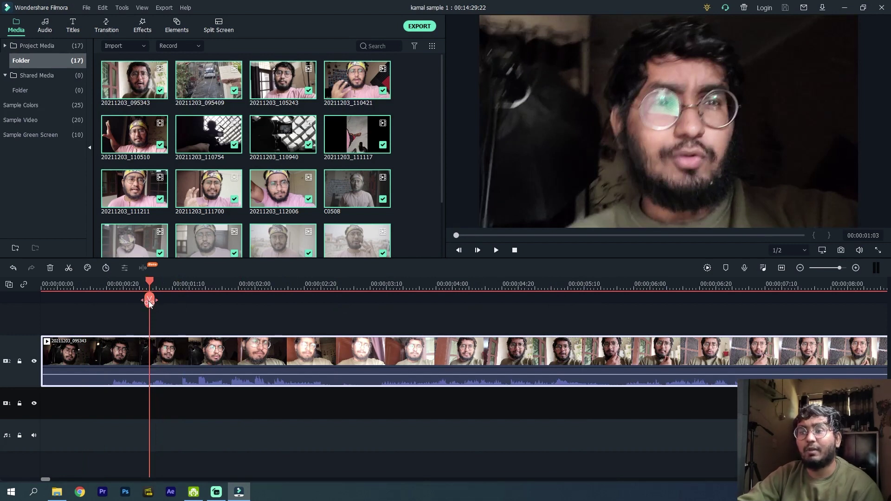
drag(149, 284, 117, 287)
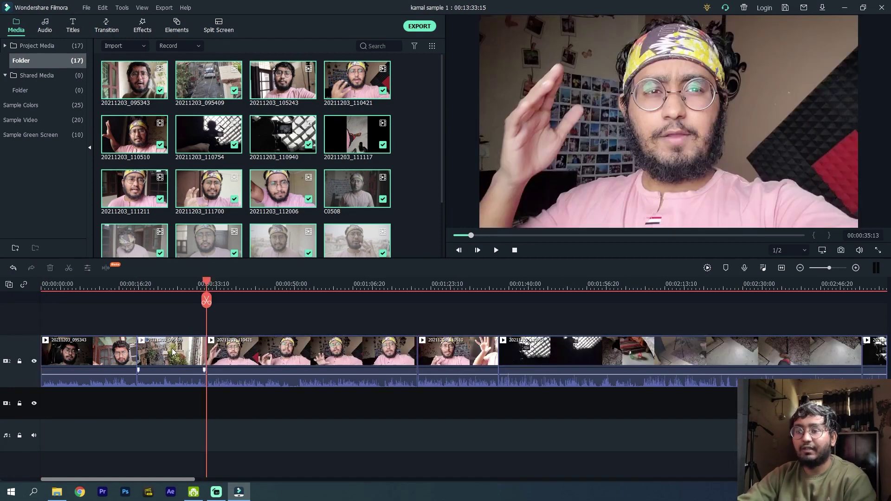
click(172, 352)
key(Delete)
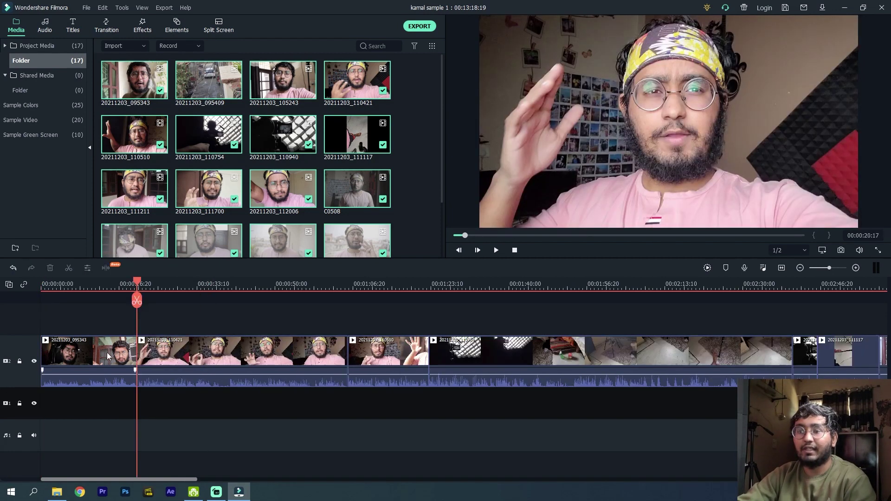
click(96, 352)
key(Delete)
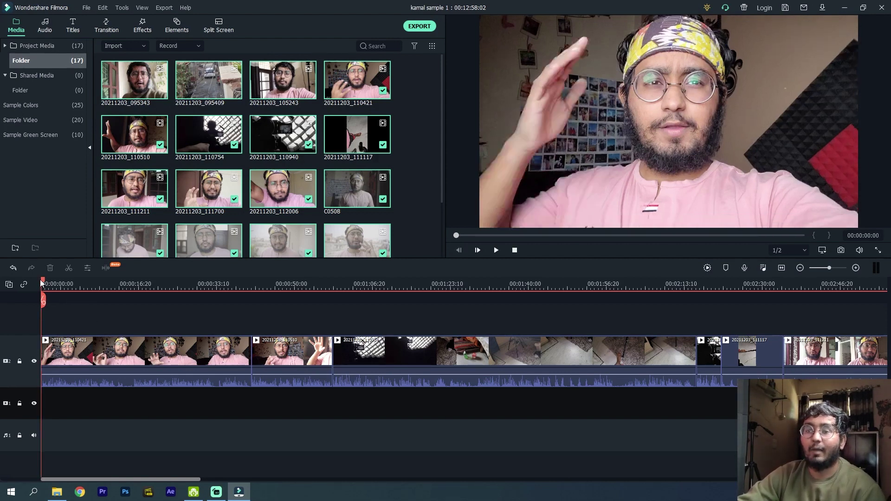
- Play the beginning of clip 20211203_110421 and set the preview playback quality to Full
click(120, 348)
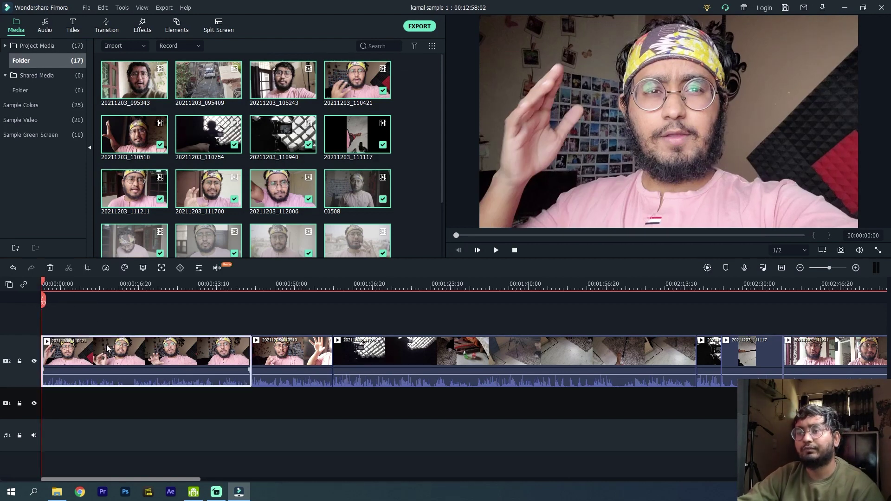
key(space)
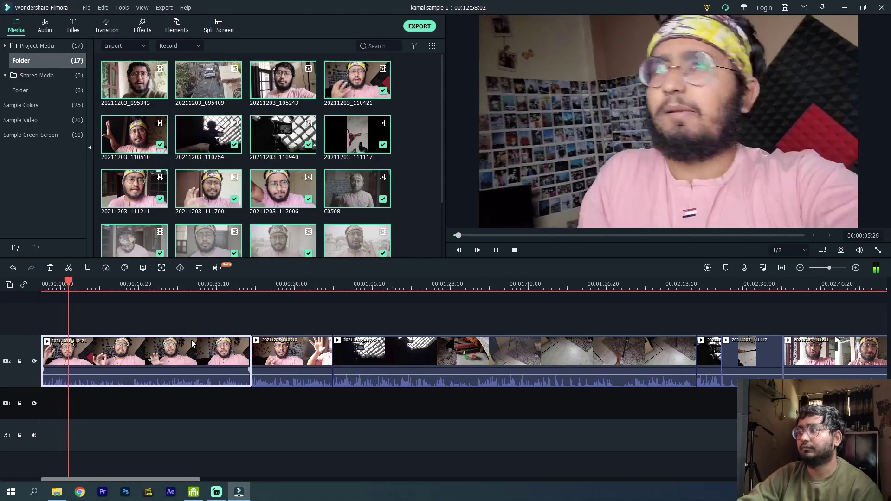
click(148, 409)
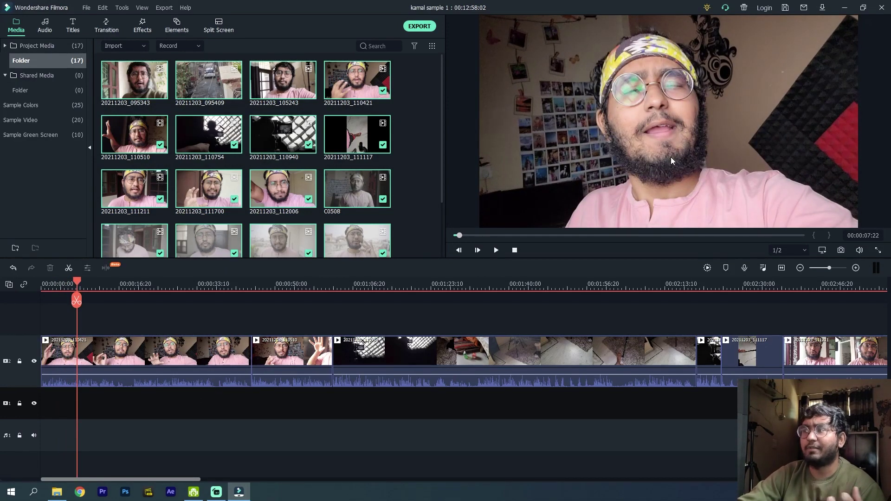
click(786, 252)
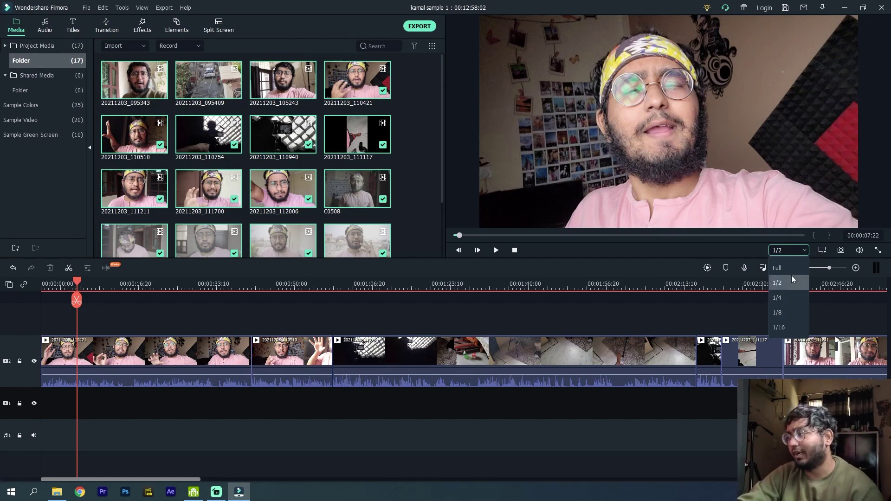
click(779, 265)
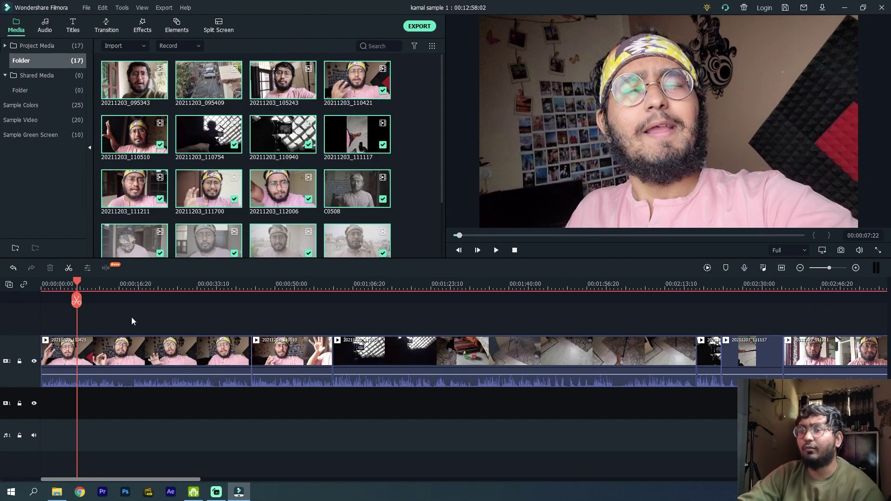
key(space)
key(space)
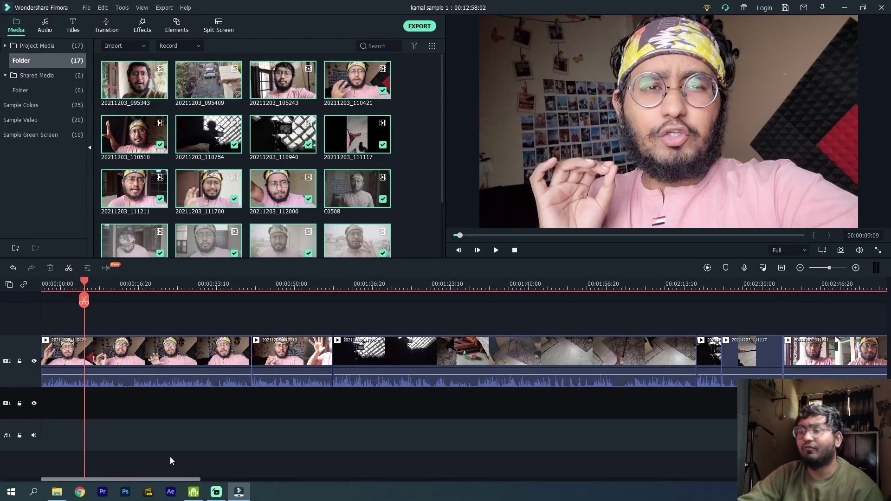
- Split clip 20211203_110421 on video track 2 at 00:00:12:05
click(116, 352)
scroll(116, 353, up, 3)
drag(87, 280, 212, 301)
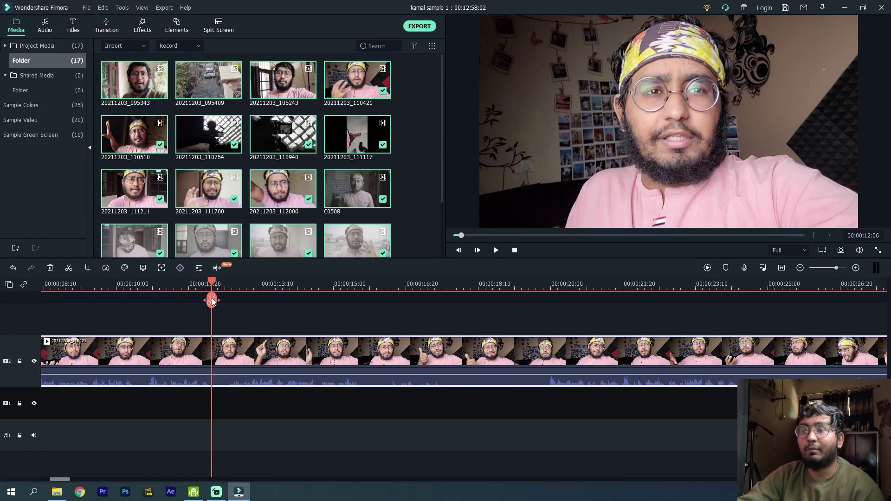
drag(212, 286, 210, 286)
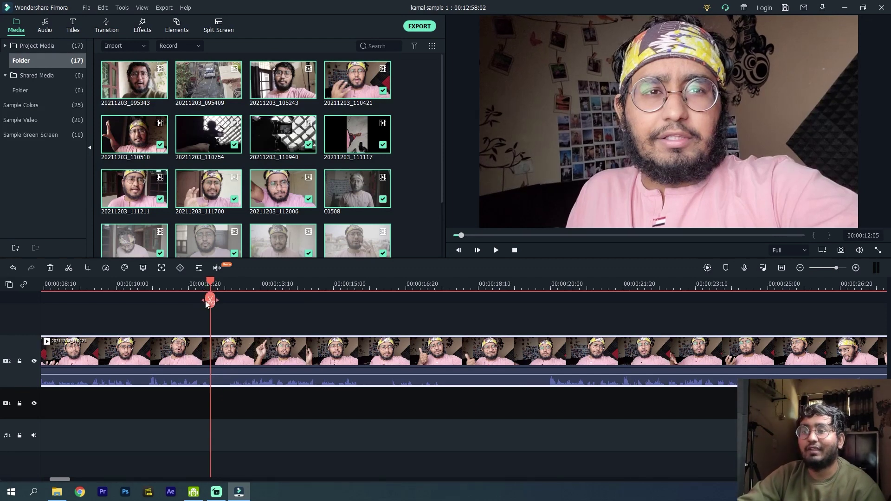
click(210, 303)
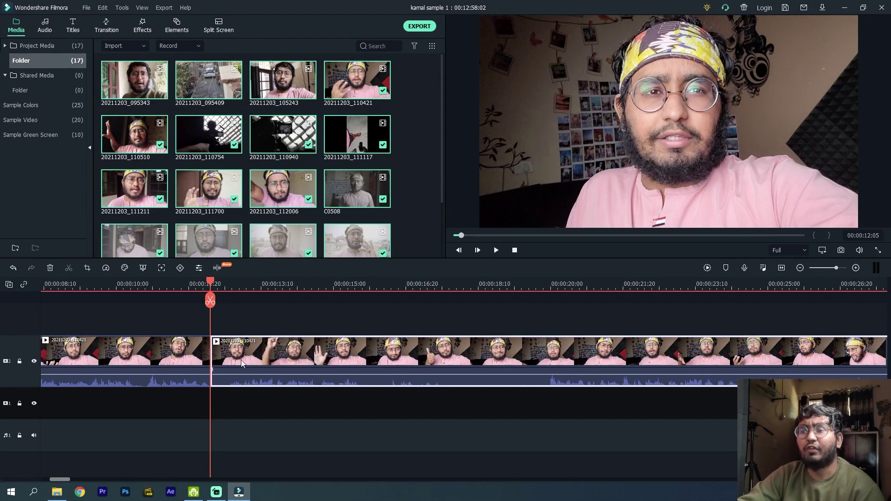
- Split clip 20211203_110421 at 00:00:12:16 and delete the short piece between this cut and the one at 00:00:12:05
drag(215, 282, 226, 288)
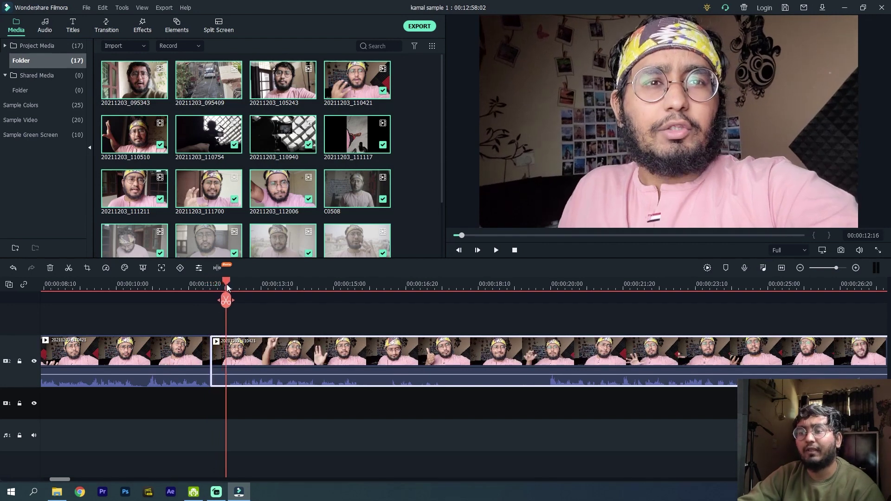
click(228, 301)
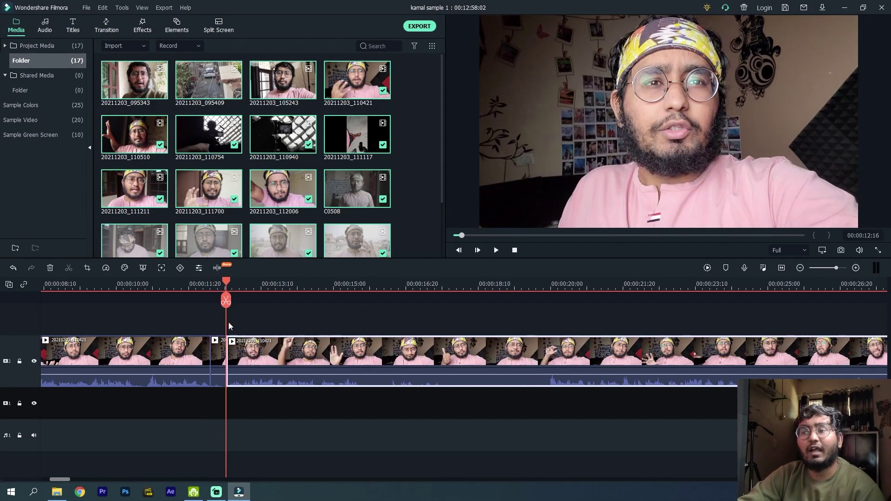
click(222, 359)
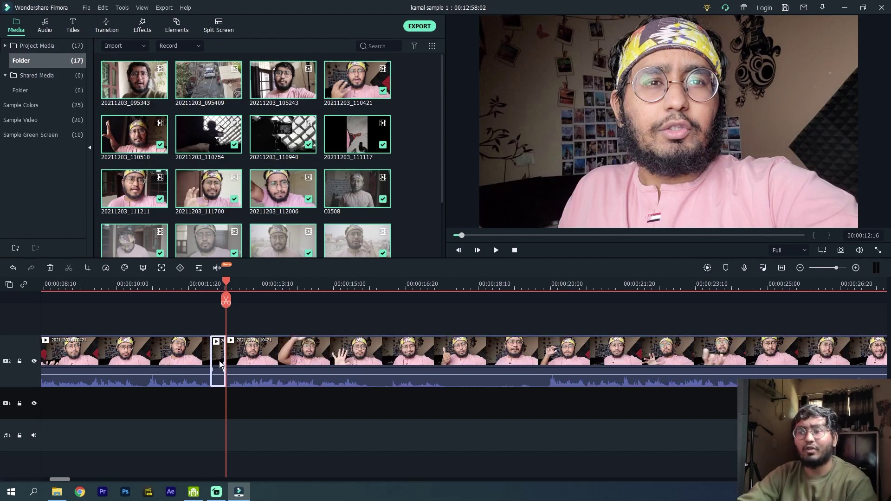
key(Delete)
- Split clip 20211203_110421 at 00:00:17:09 and trim the start of the following piece up to the pause's end
click(217, 284)
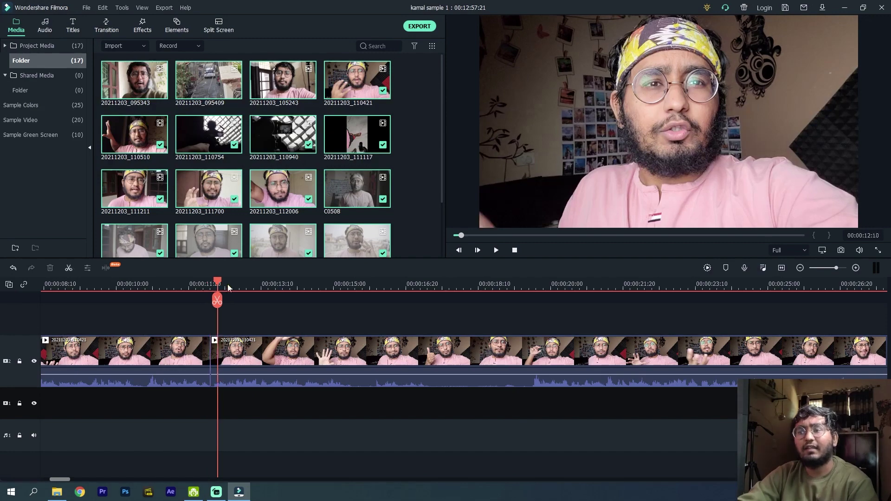
drag(228, 284, 433, 313)
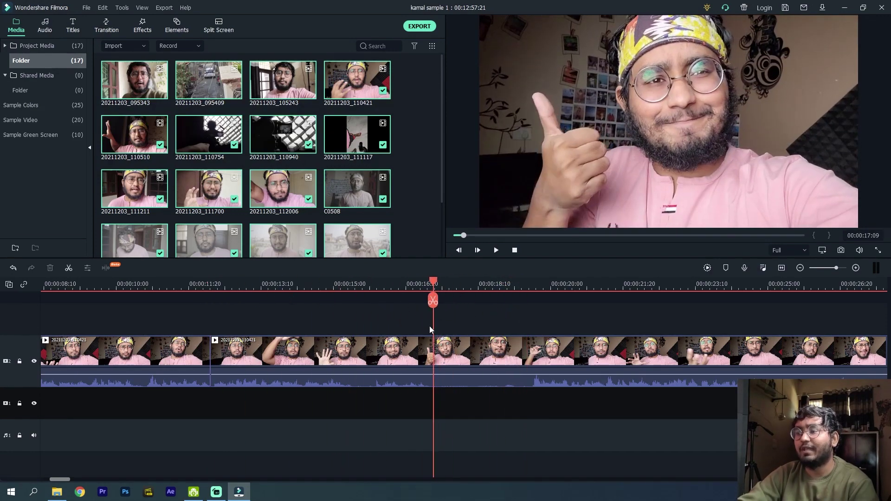
click(432, 300)
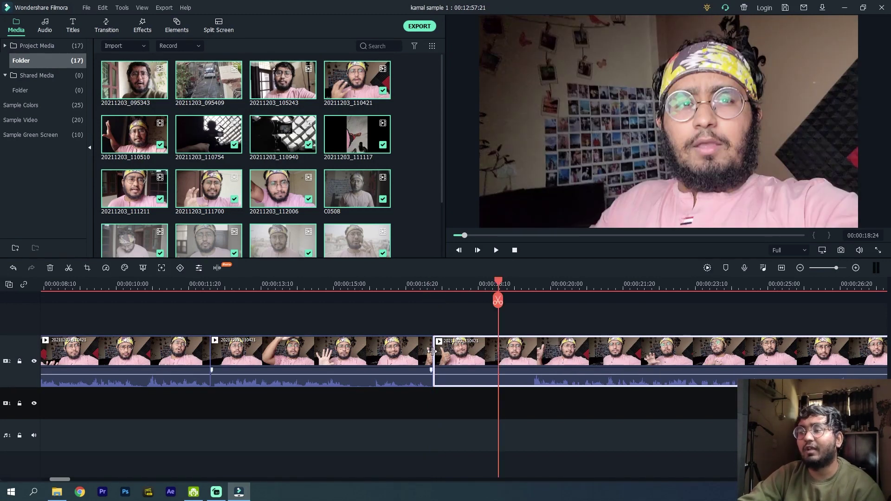
drag(431, 351, 496, 358)
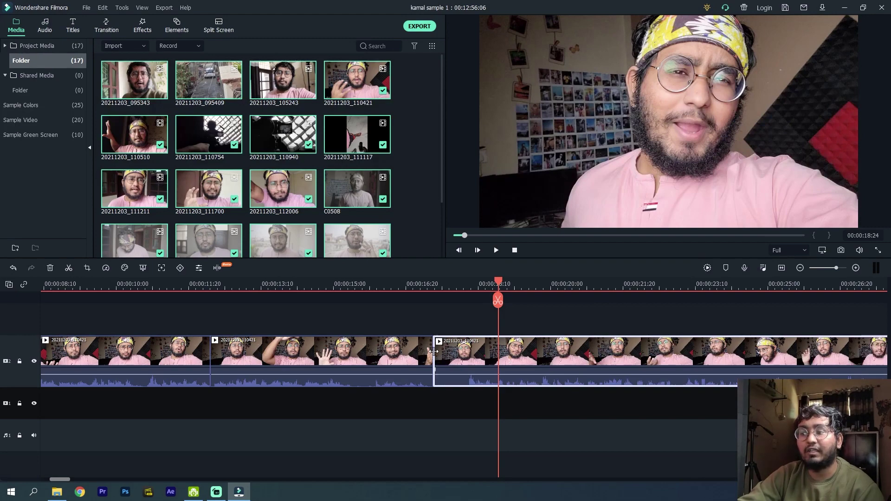
mouse_move(436, 352)
mouse_down()
mouse_move(463, 355)
mouse_move(443, 356)
mouse_up()
scroll(441, 355, down, 5)
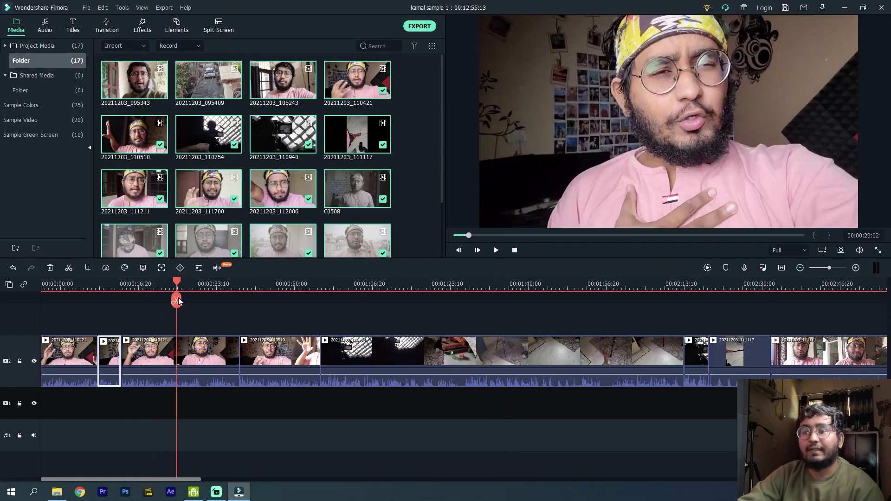
- Preview the third piece of clip 20211203_110421 near 00:00:34:20 and select it for a closer look
drag(174, 301, 199, 302)
click(199, 349)
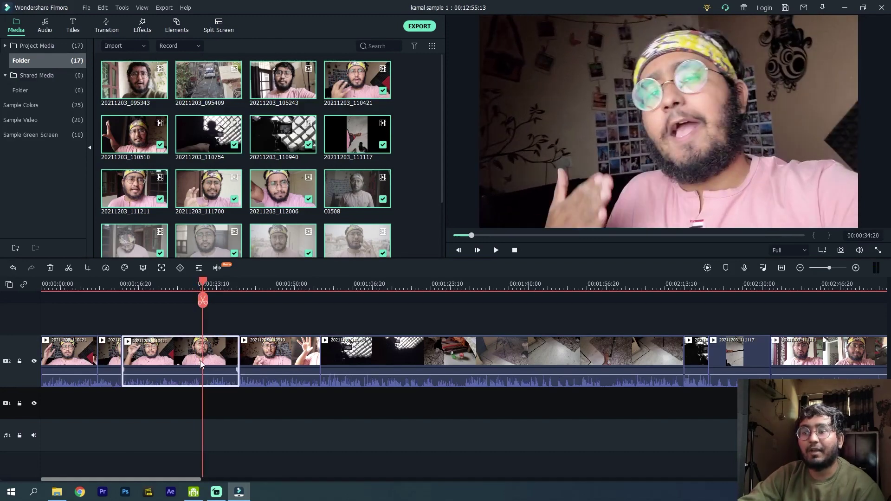
click(855, 268)
click(855, 268)
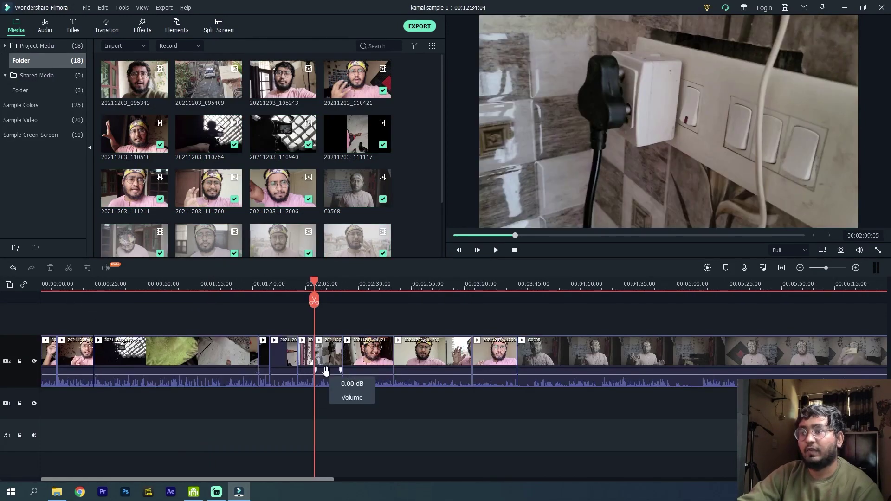
- Move clip 20211203_093957 between the opening 20211203_110421 clip and 20211203_110510, and play the timeline from the start
click(325, 361)
drag(327, 361, 135, 362)
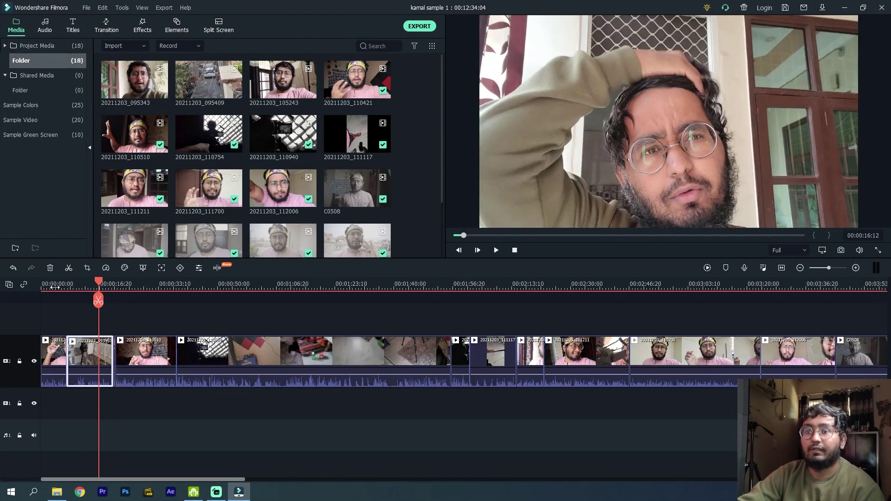
drag(59, 286, 42, 285)
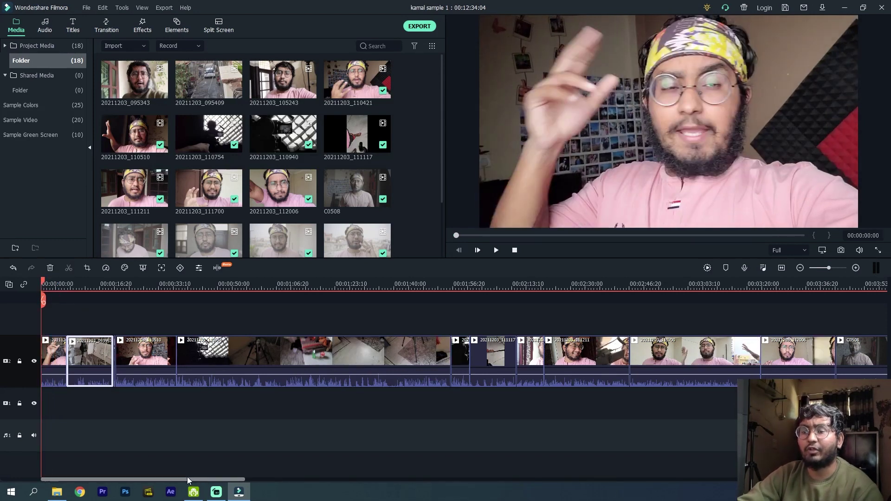
key(space)
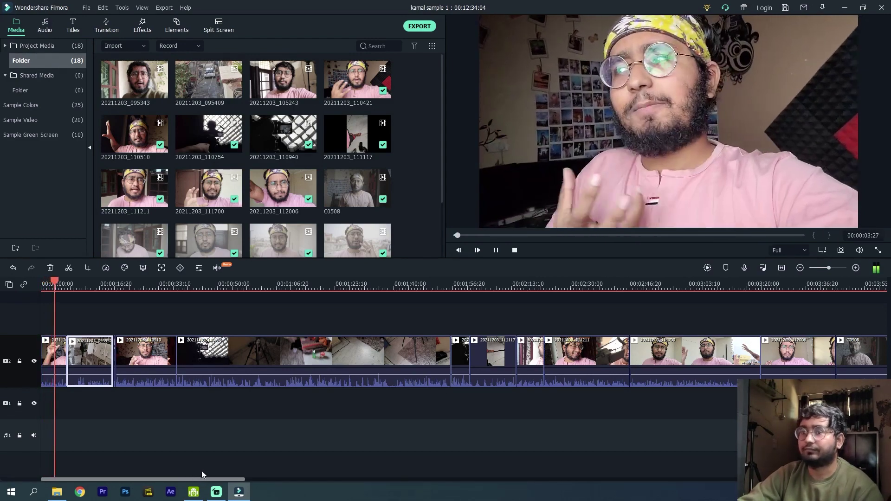
- Cut the unwanted parts out of clip 20211203_093957 on video track 2
click(855, 268)
click(855, 268)
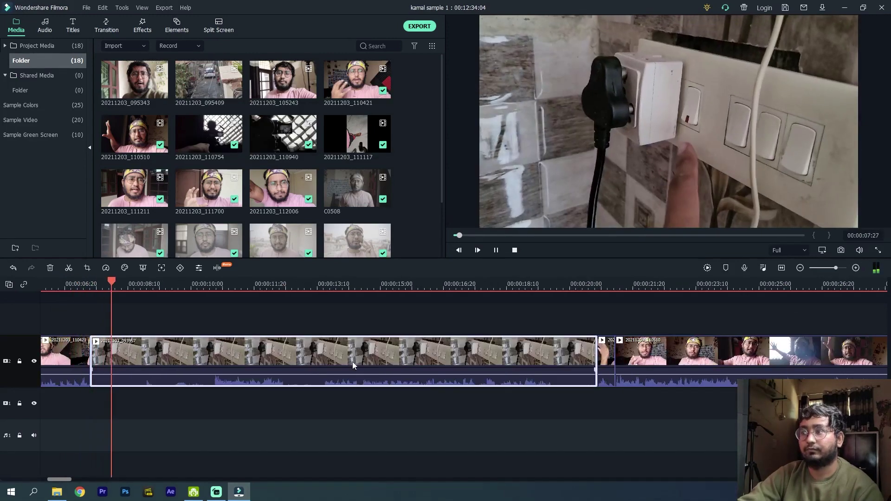
key(Delete)
- Review the trimmed opening of the timeline and place the playhead at 00:00:06:28 in the first clip
drag(198, 284, 361, 335)
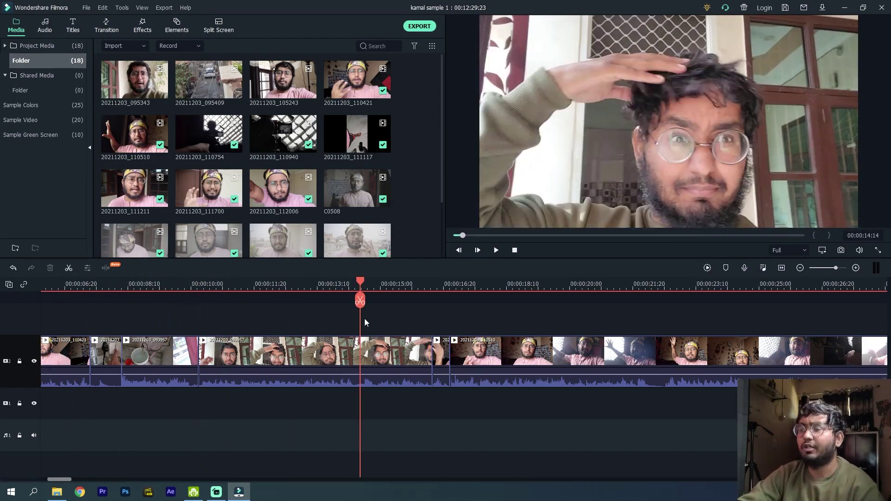
click(855, 268)
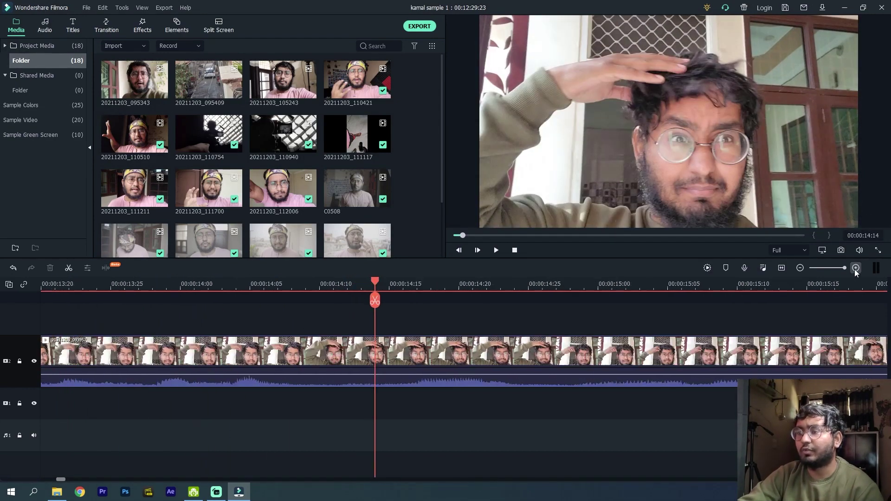
click(799, 267)
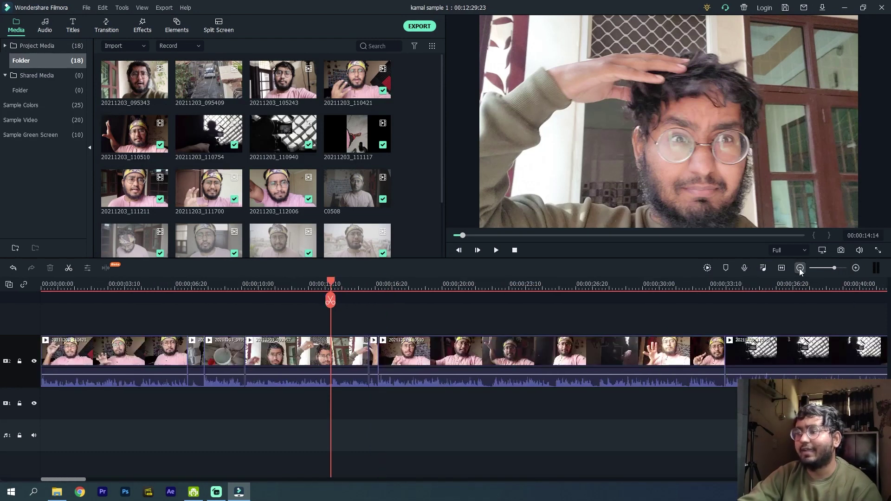
click(800, 267)
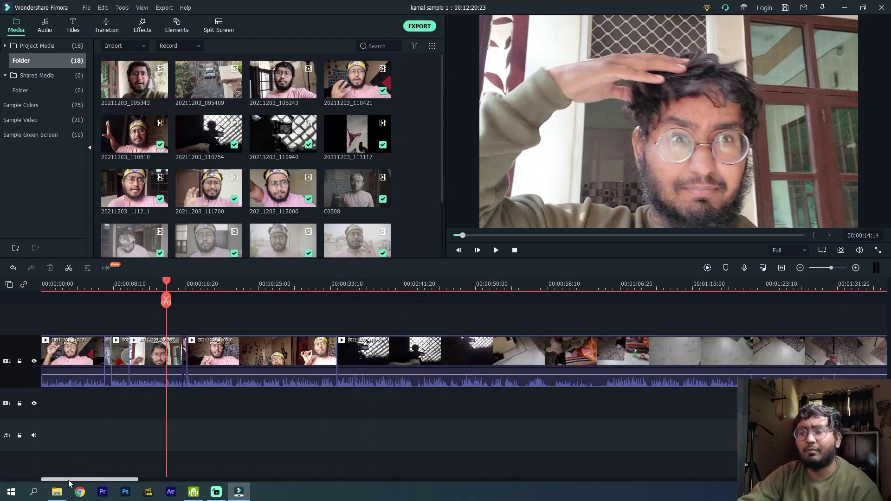
click(110, 286)
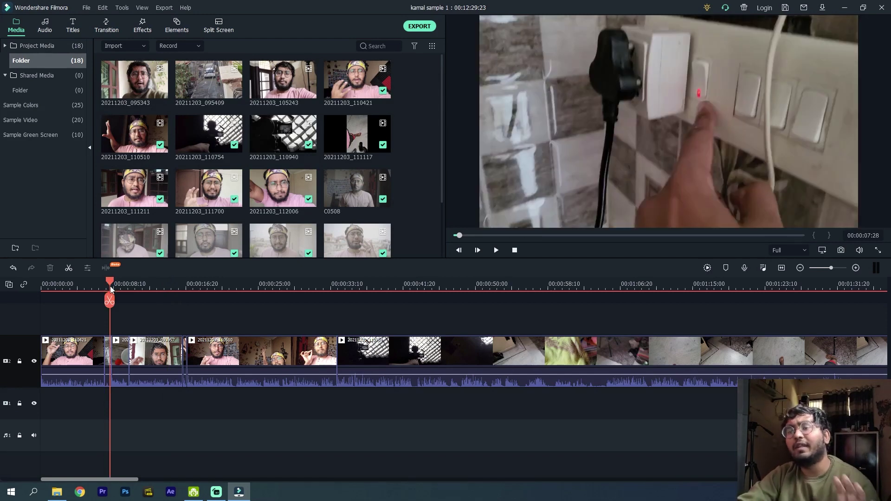
drag(110, 285, 73, 287)
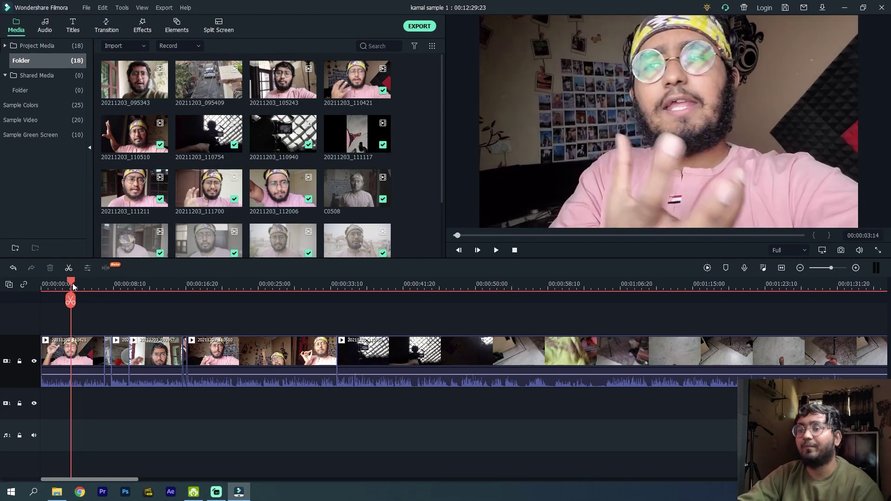
click(123, 287)
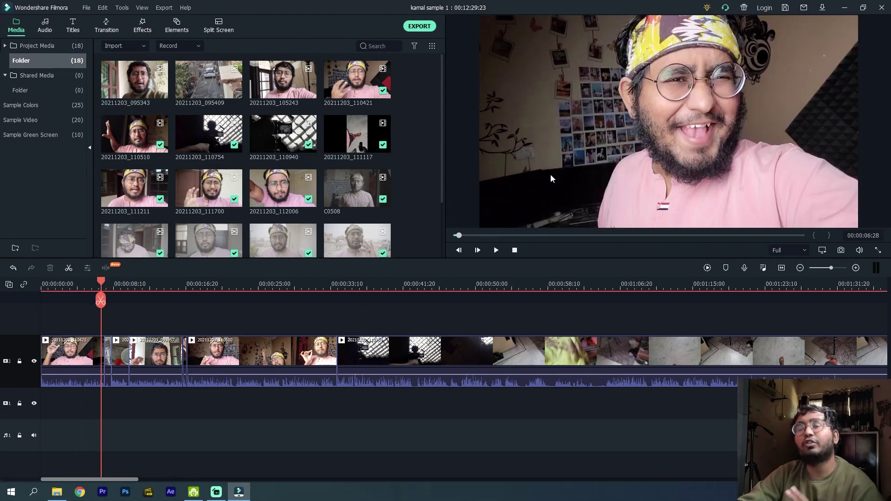
- Add the Speed Up sample green screen above the end of the opening clip and trim it to end with that clip
click(35, 121)
click(35, 137)
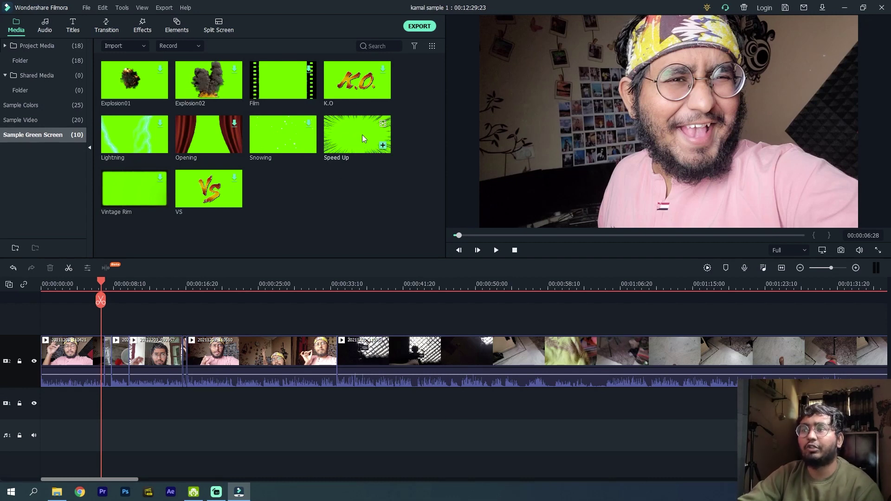
drag(362, 135, 103, 323)
scroll(123, 478, up, 3)
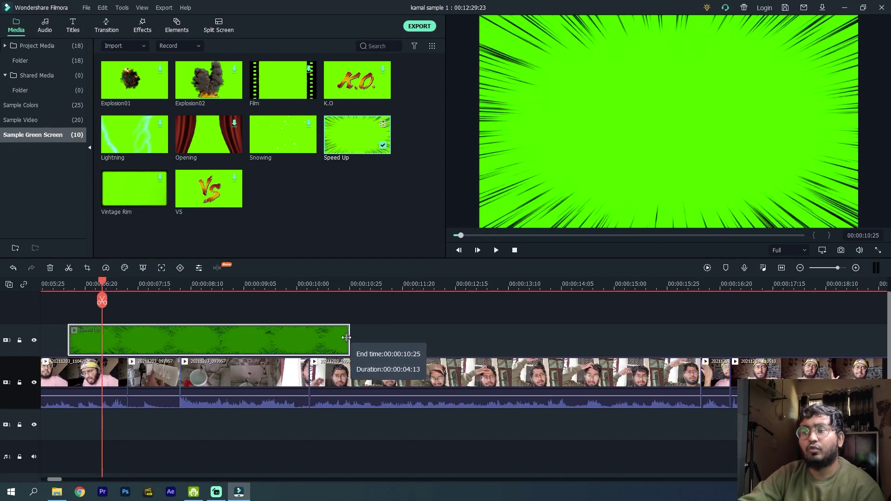
drag(348, 335, 131, 333)
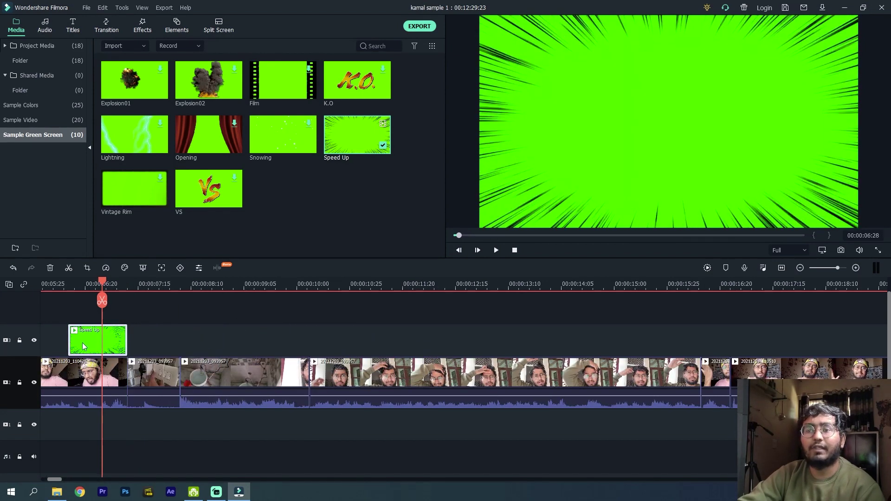
drag(73, 346, 83, 344)
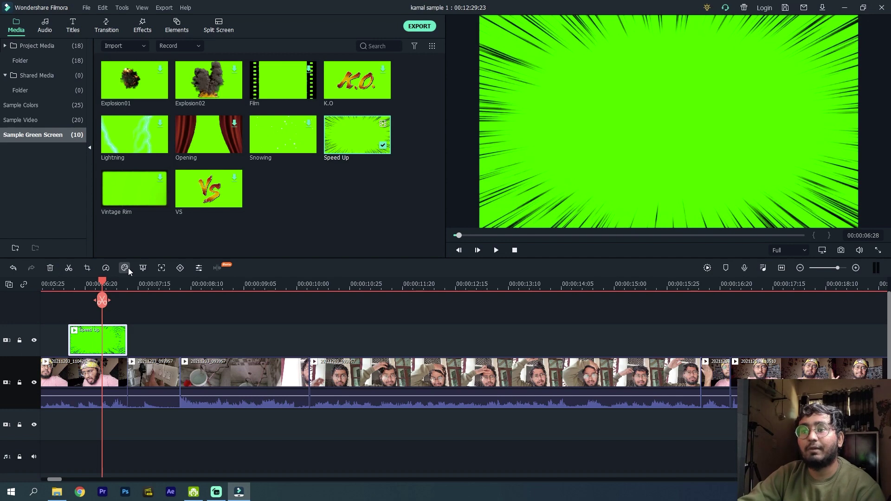
- Enable Chroma Key on the Speed Up overlay with offset -10, tolerance 51, edge thickness -5.17 and edge feather 9.24
click(202, 269)
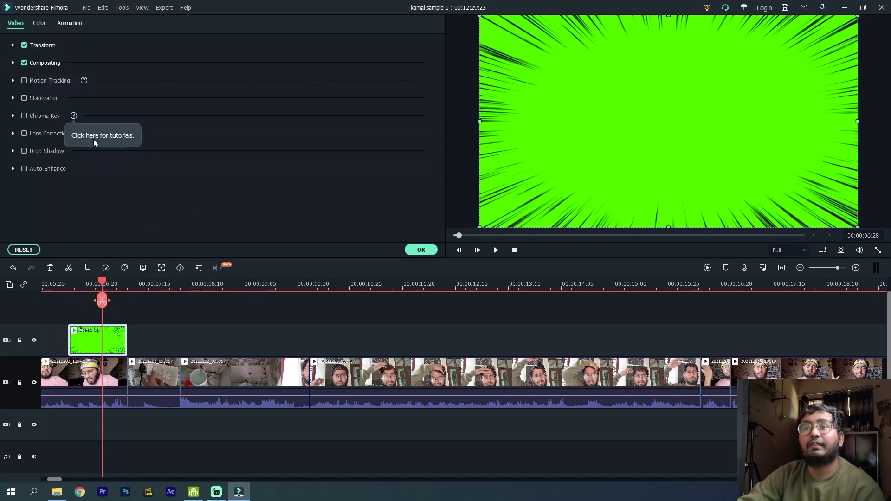
click(24, 115)
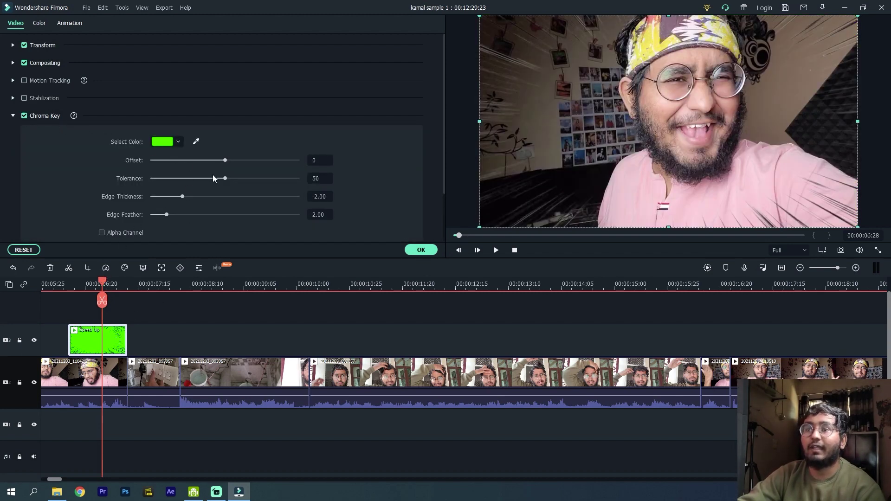
drag(225, 161, 227, 179)
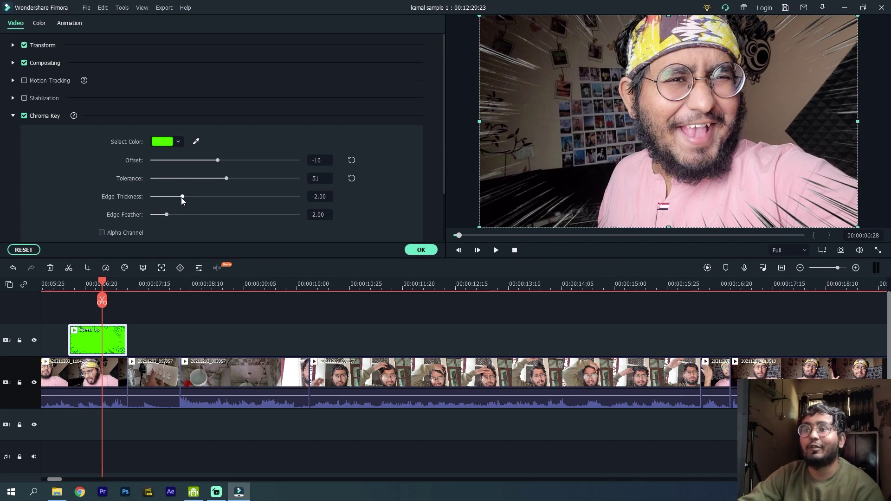
drag(181, 197, 219, 220)
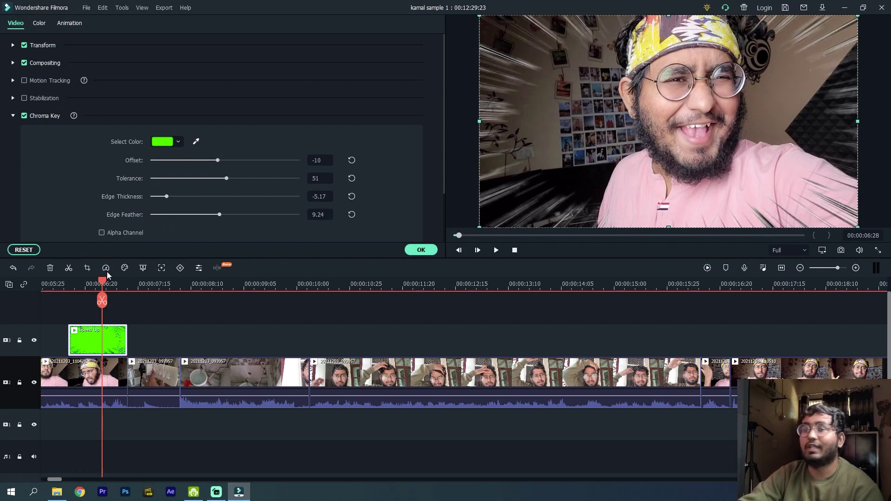
- Play the overlay's beginning and split clip 20211203_110421 where the Speed Up overlay starts
click(66, 285)
key(space)
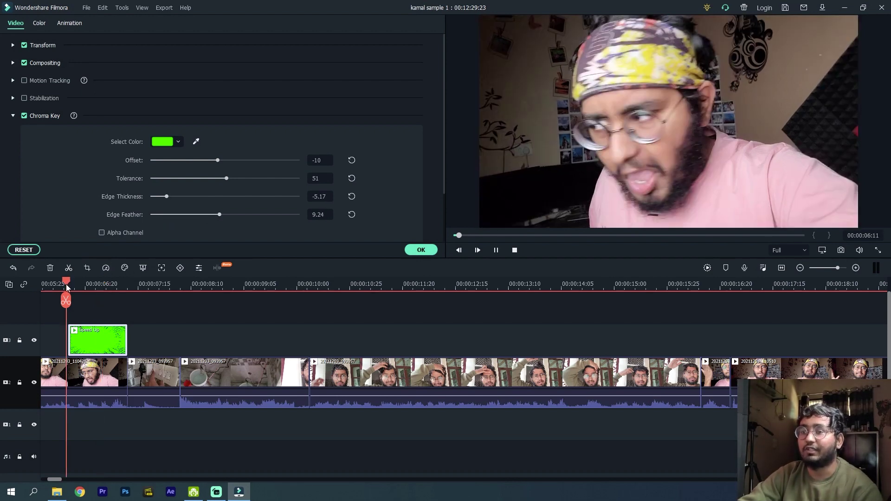
key(ctrl+b)
- Scale the piece of clip 20211203_110421 beneath the Speed Up overlay to 137.58%
click(99, 380)
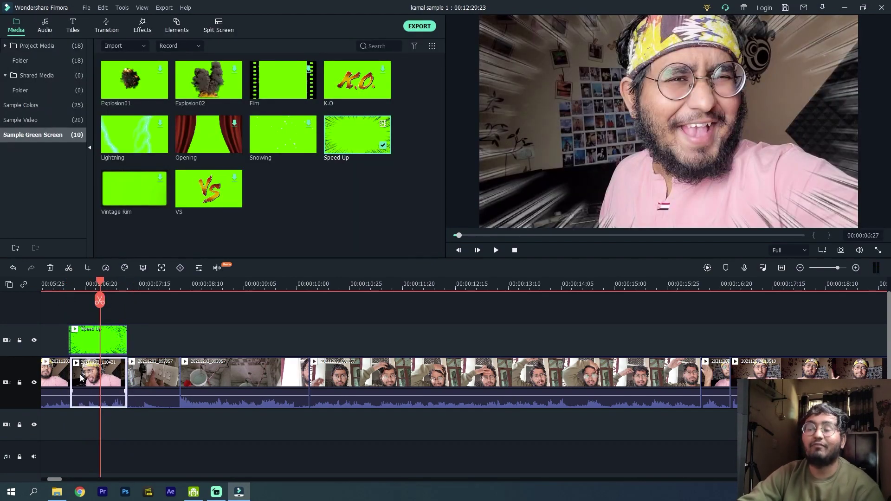
click(199, 269)
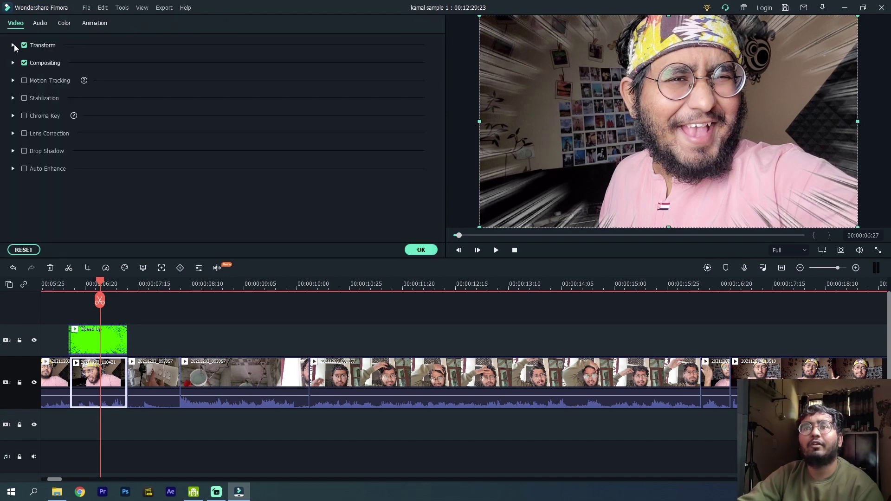
click(13, 45)
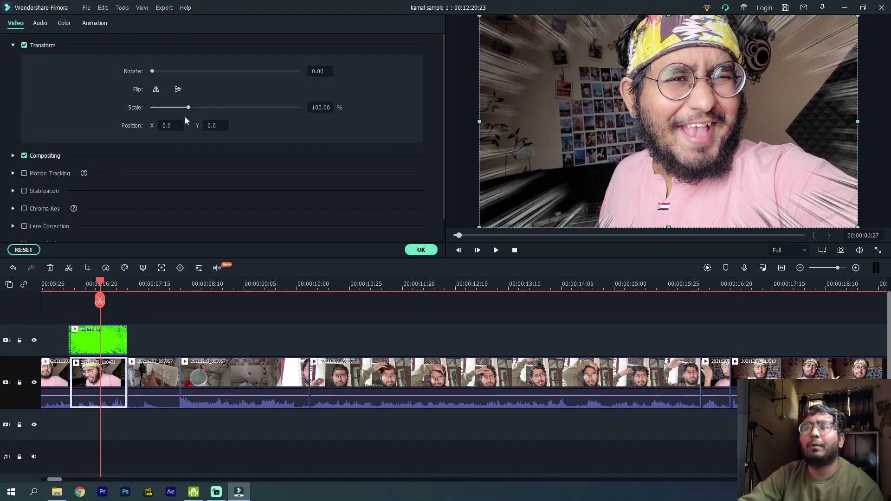
drag(187, 108, 202, 107)
click(587, 129)
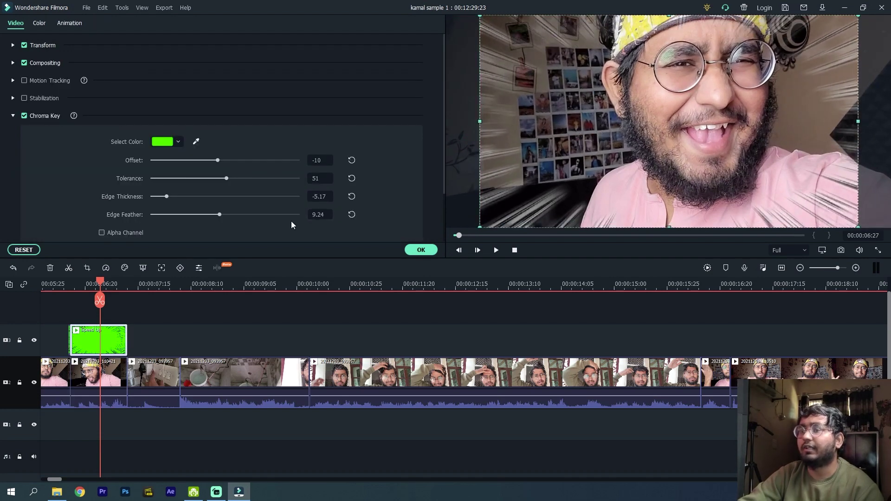
click(95, 376)
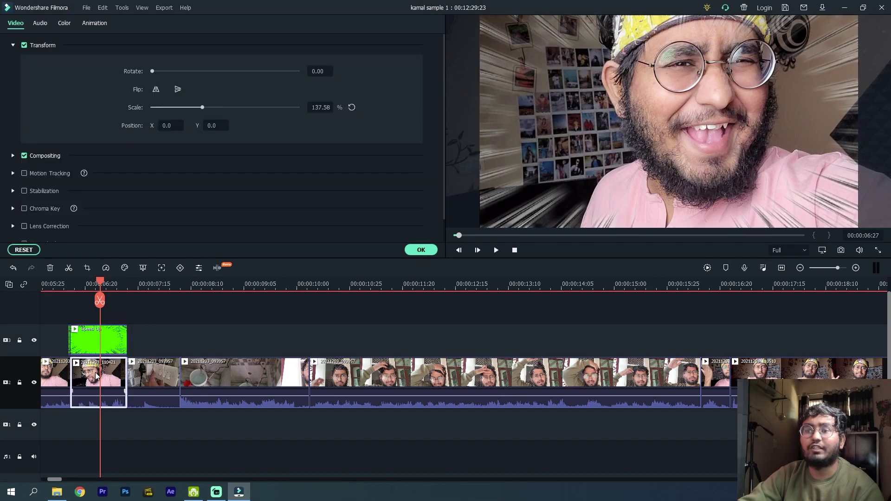
- Reposition the zoomed clip piece beneath the Speed Up overlay to X -117, Y -76, preview it and apply the settings
click(665, 111)
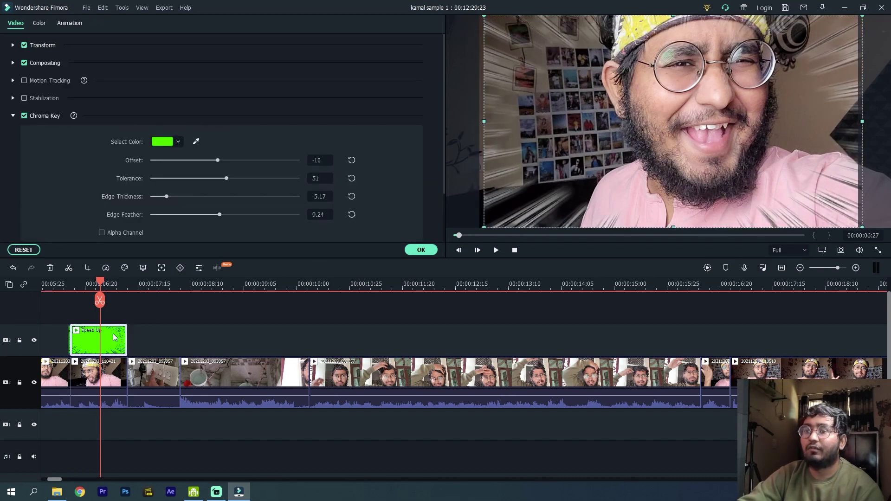
click(98, 382)
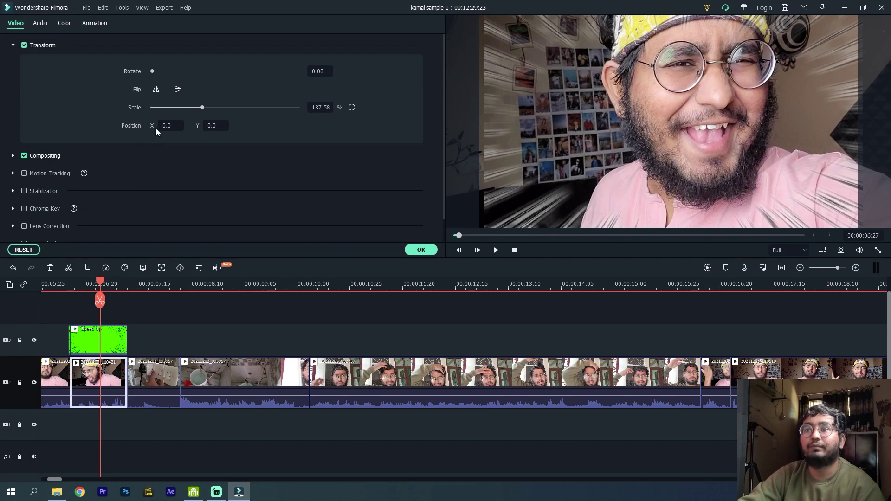
drag(155, 128, 128, 128)
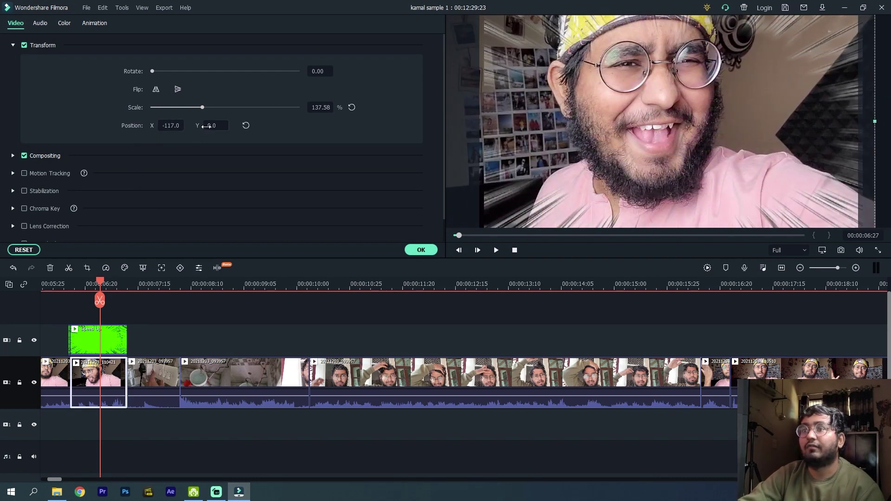
mouse_move(205, 125)
mouse_down()
mouse_move(222, 125)
mouse_move(179, 125)
mouse_move(209, 125)
mouse_up()
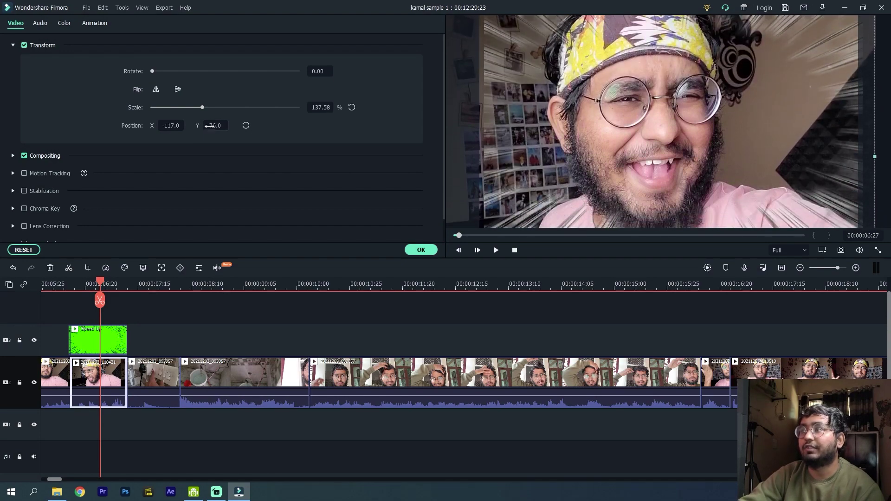
click(64, 288)
key(space)
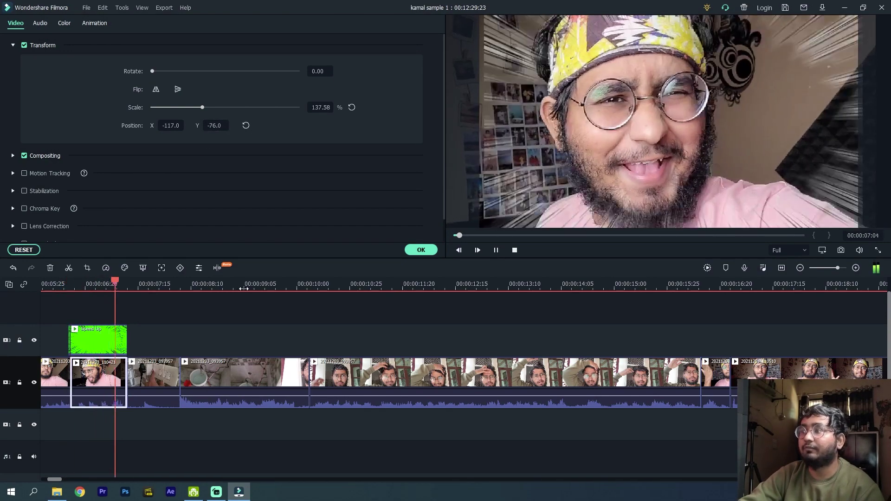
key(space)
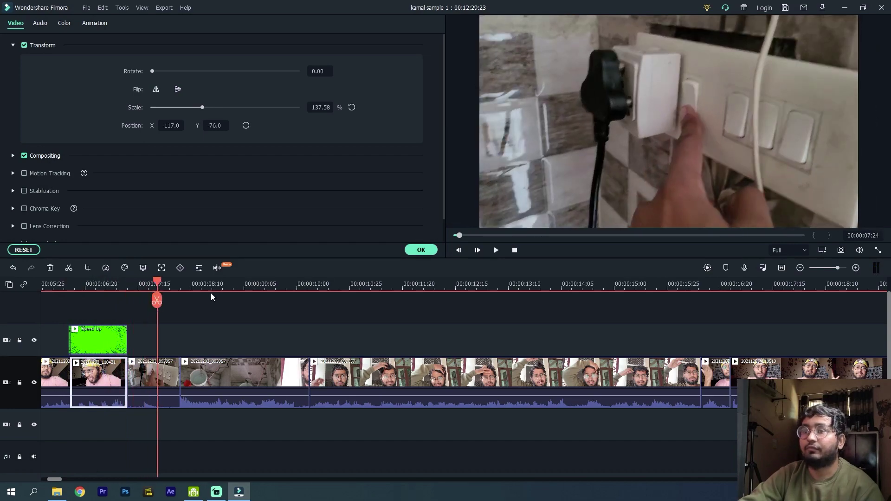
click(420, 250)
- Play the timeline from just before the Speed Up overlay into the switchboard clip
click(65, 283)
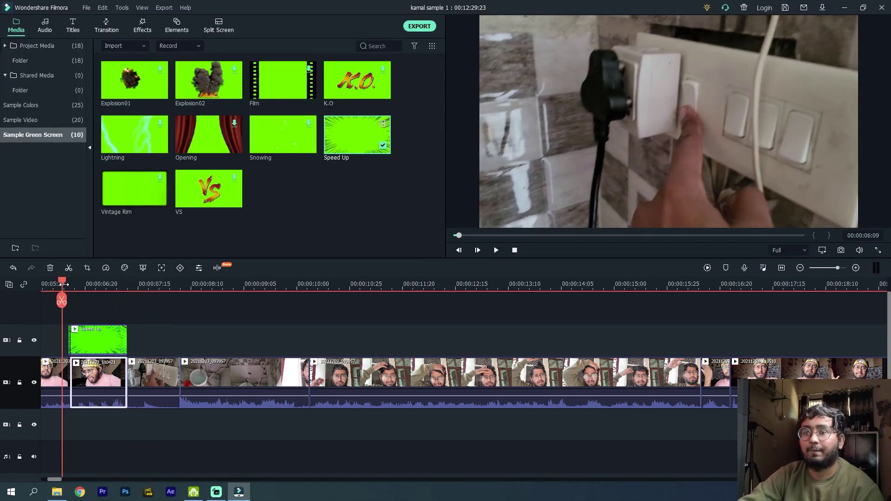
key(space)
key(space)
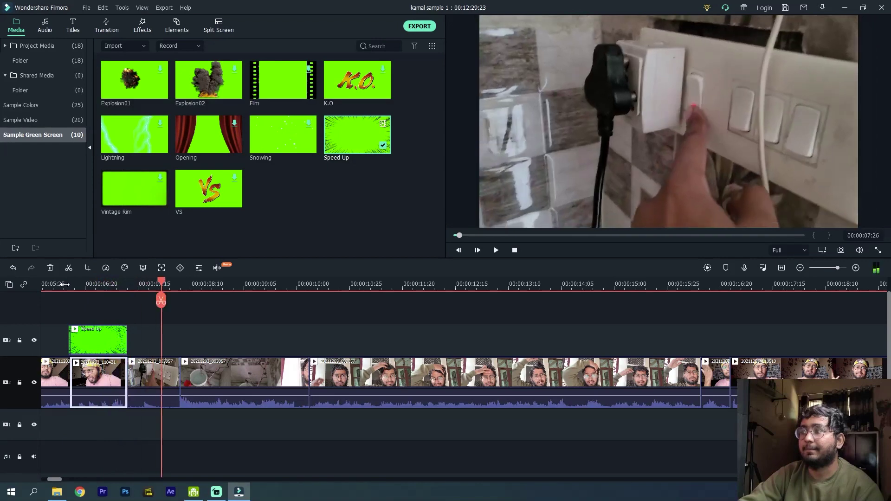
- Add the Explosion02 sample green screen directly after the Speed Up overlay on the same track and play it
click(121, 283)
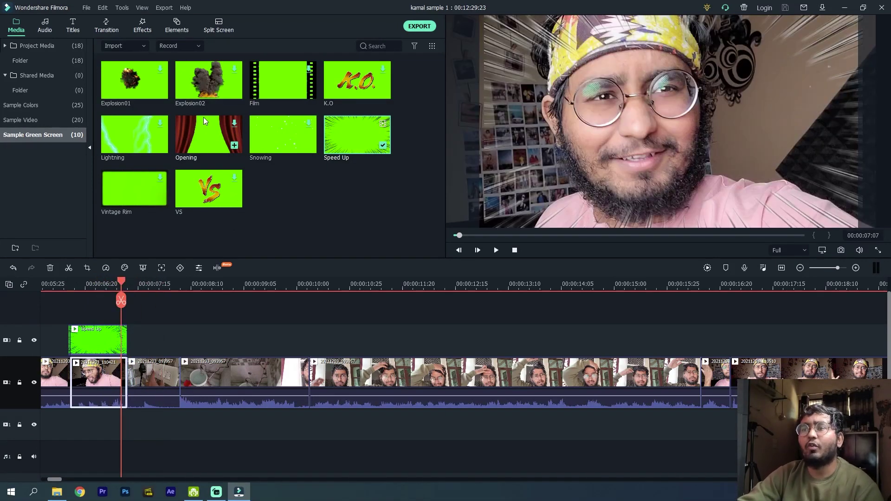
drag(211, 91, 148, 343)
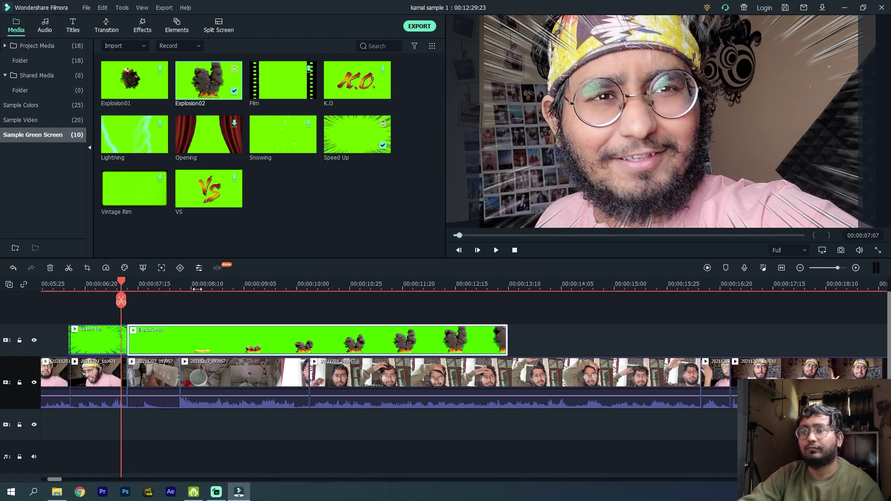
drag(167, 287, 222, 290)
key(space)
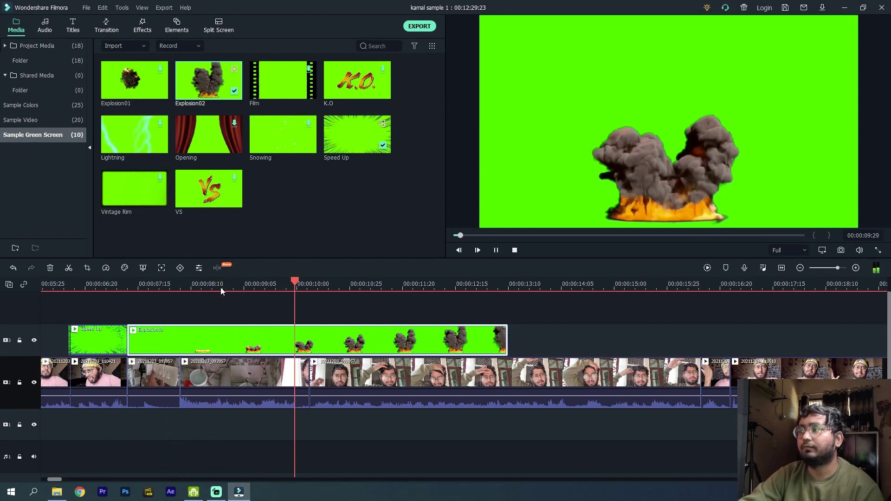
key(space)
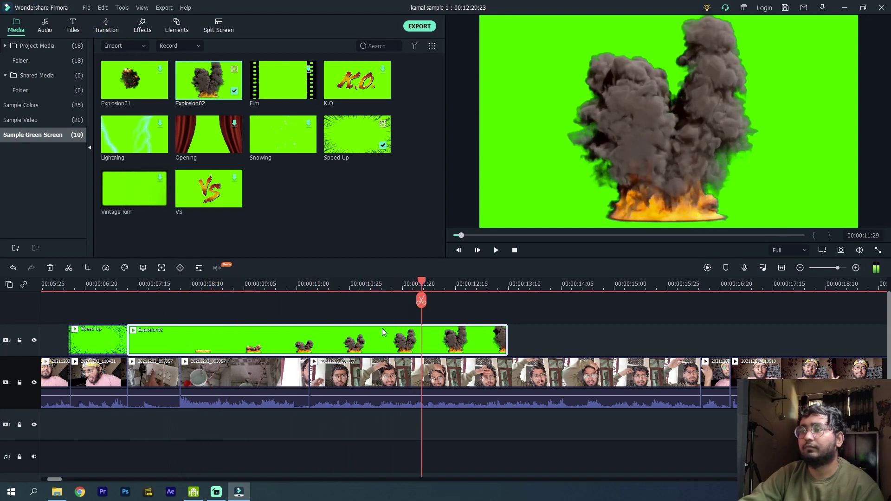
- Speed up the Explosion02 clip to 5.81x with a duration of 00:00:01:01, keeping Ripple Edit enabled
right_click(345, 349)
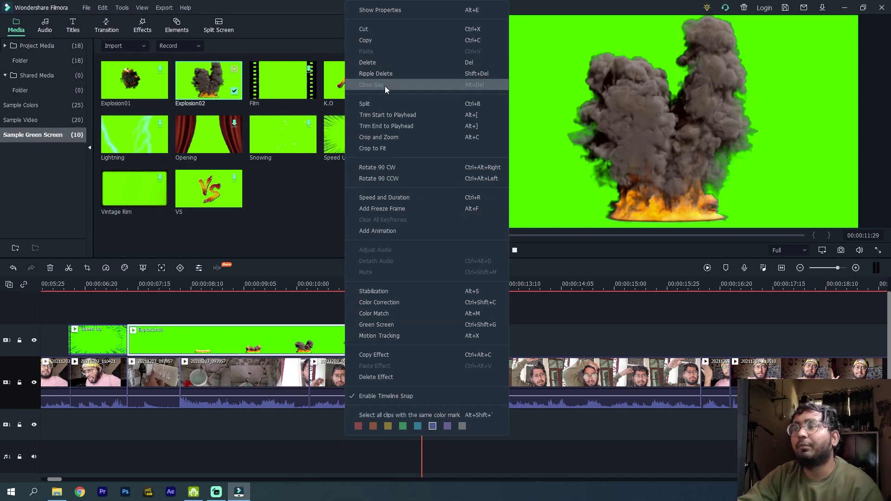
click(380, 197)
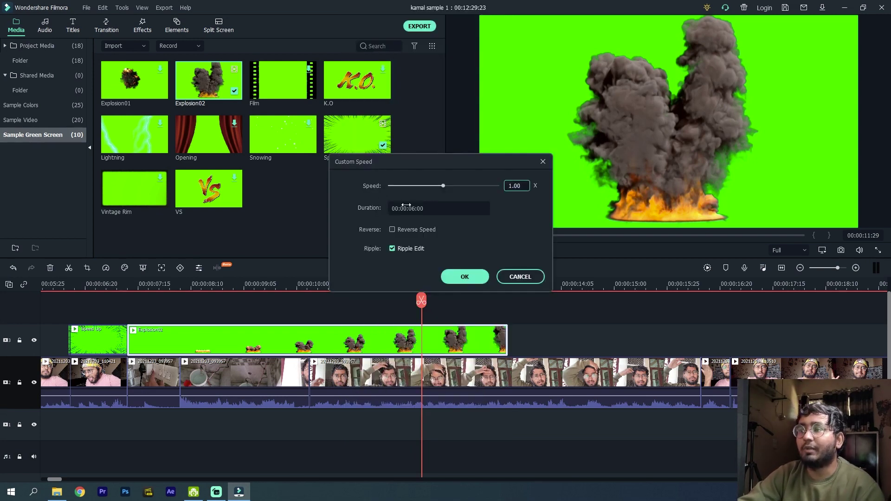
drag(417, 209, 352, 209)
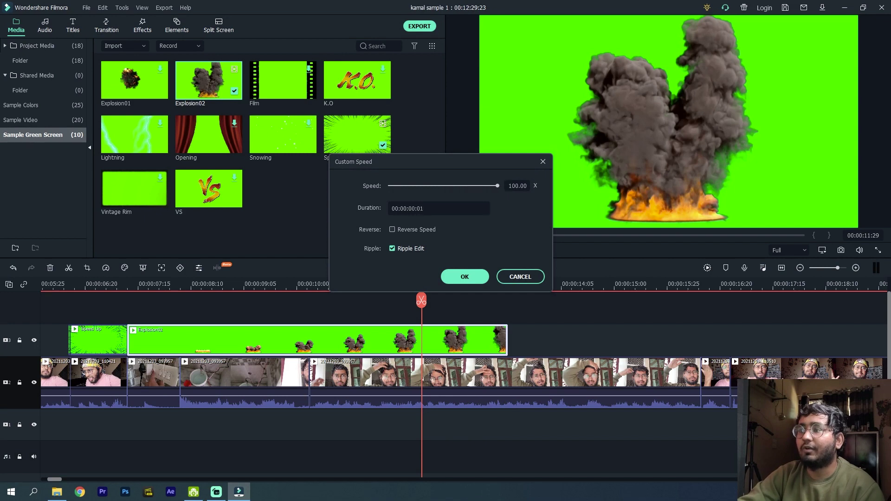
drag(420, 208, 420, 209)
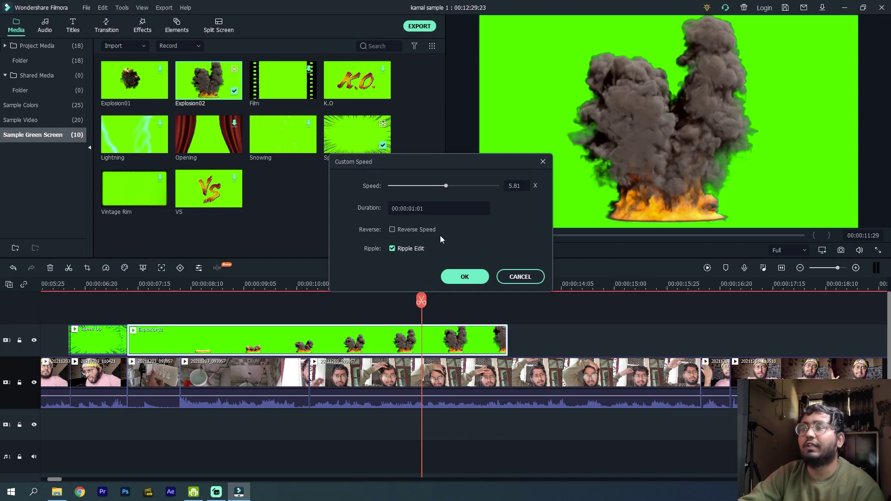
click(454, 275)
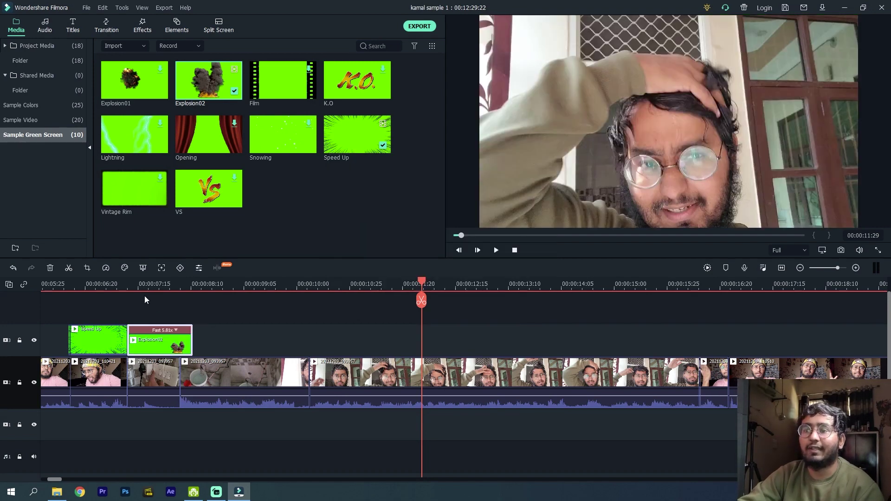
- Play the sped-up Explosion02 overlay from the end of the Speed Up overlay
click(127, 283)
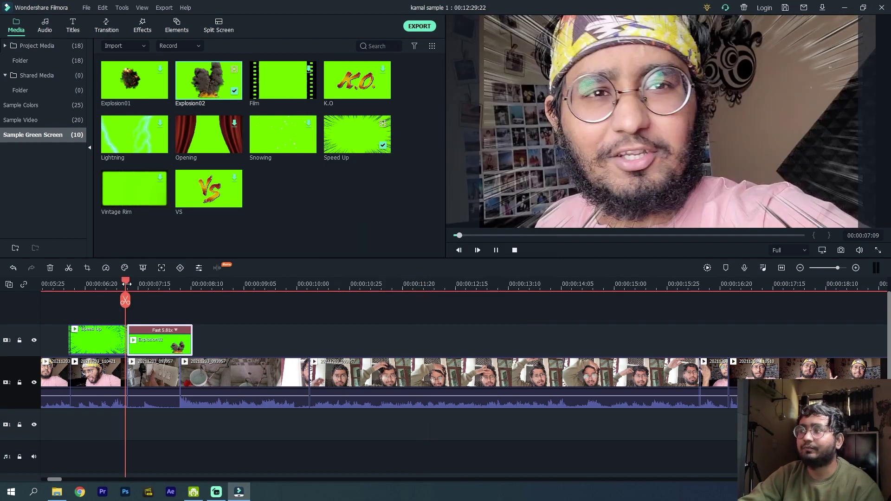
key(space)
key(space)
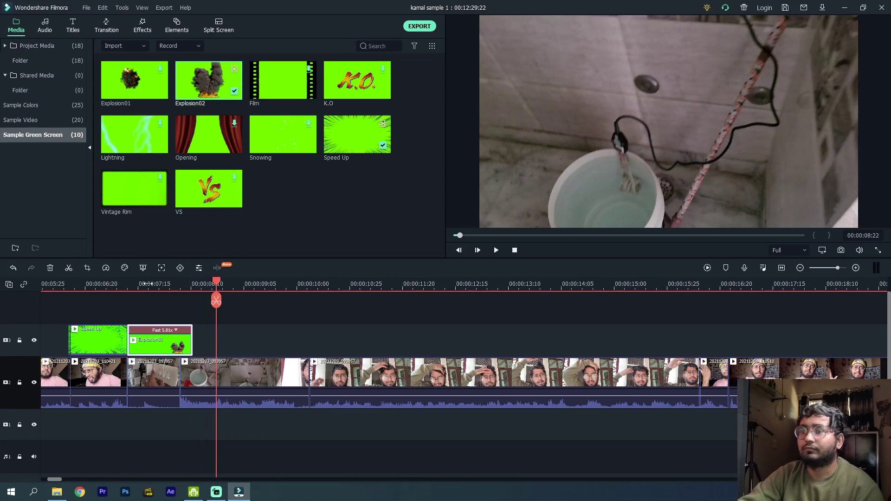
- Enable Chroma Key on the Explosion02 overlay and move the explosion to the lower left of the frame, beneath the plug
click(156, 284)
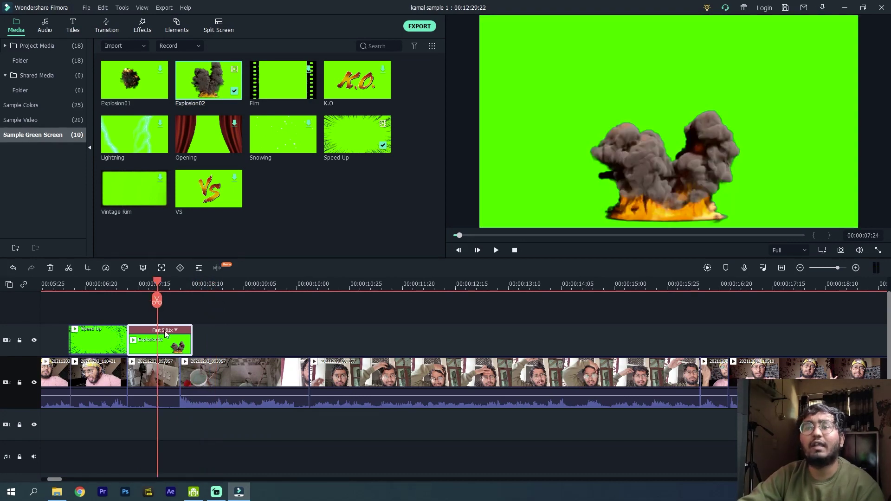
click(199, 267)
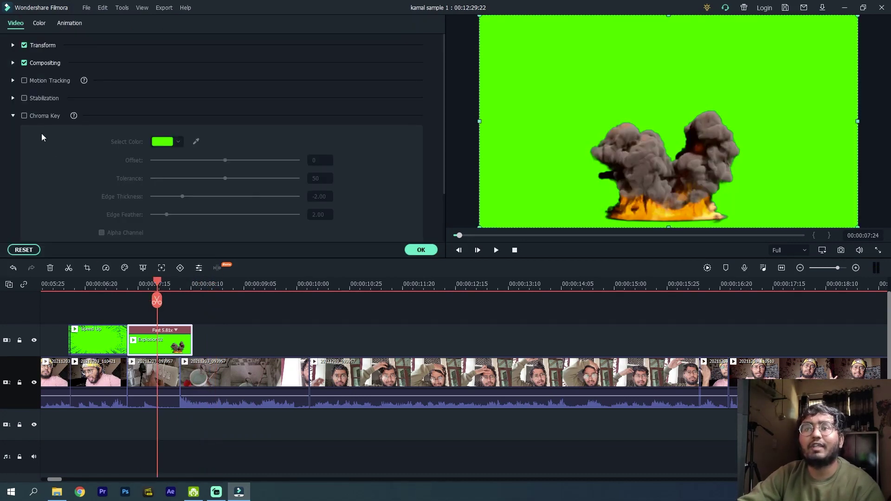
click(24, 116)
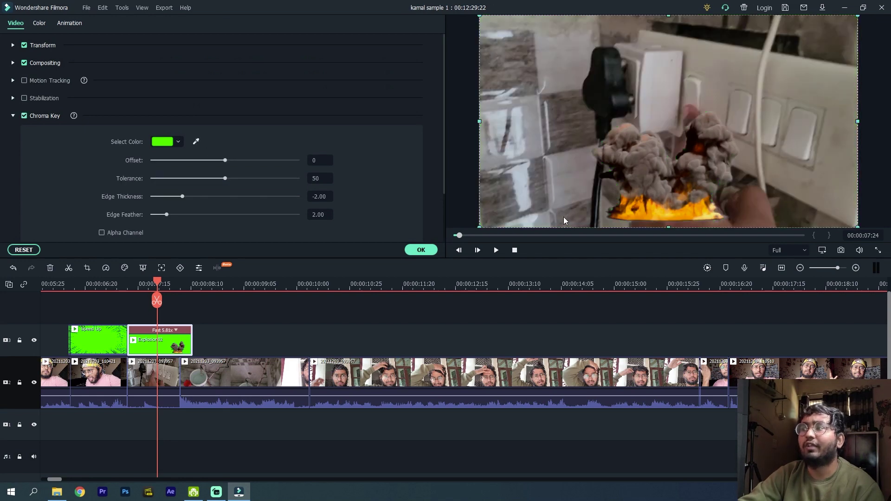
drag(643, 193, 564, 181)
click(126, 287)
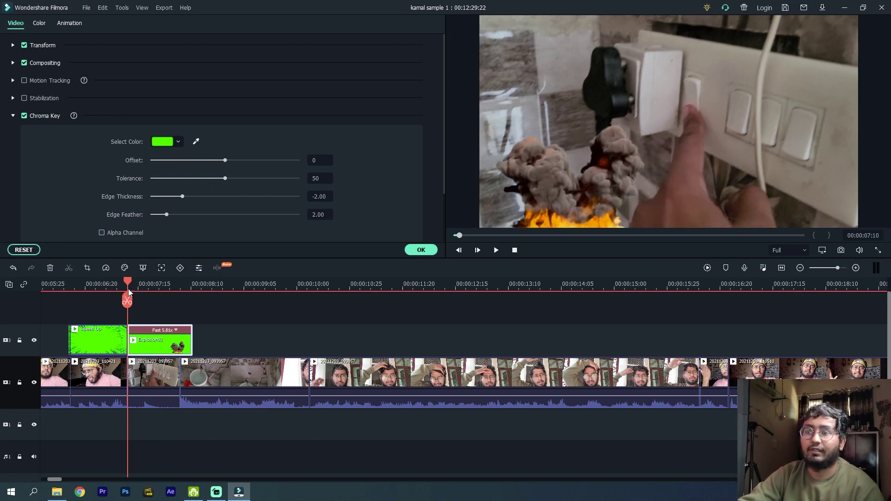
click(144, 286)
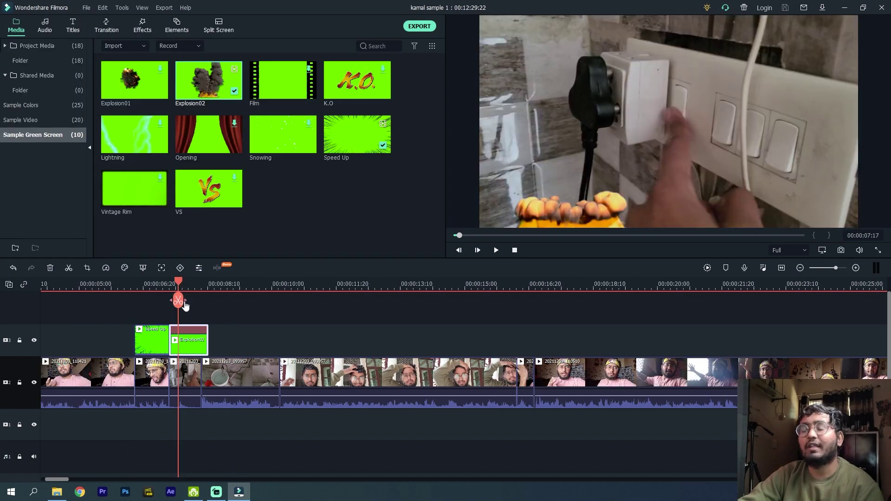
- Import the 9 mm gunshot sound from File Explorer and place it on audio track 1 at 00:00:07:07
click(165, 280)
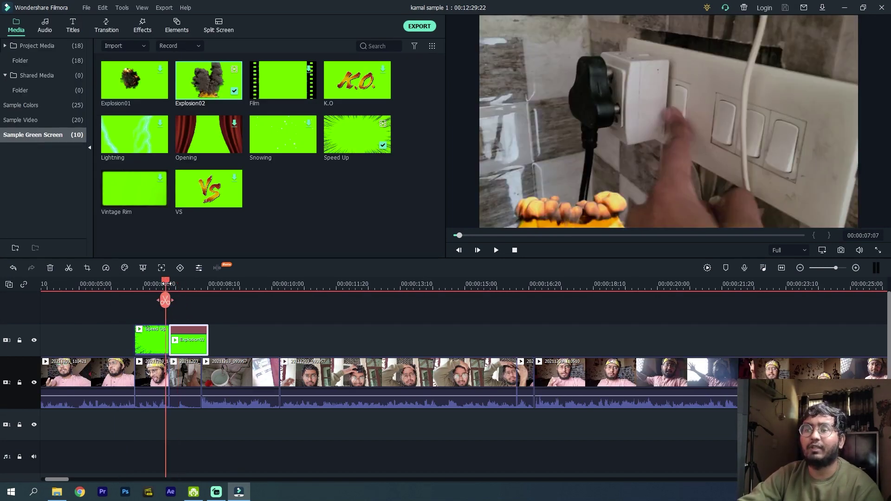
click(57, 492)
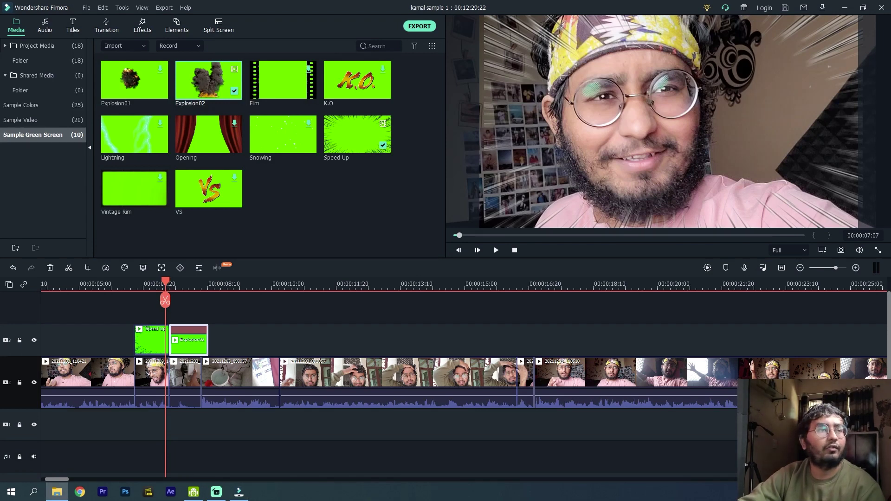
drag(0, 224, 163, 414)
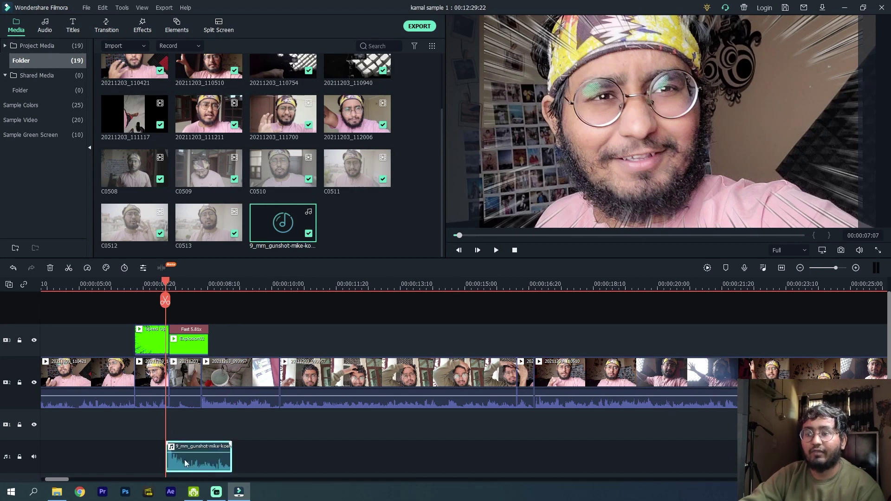
- Play the gunshot sound, trim its end to 00:00:07:24 and replay the shortened section
drag(166, 281, 159, 281)
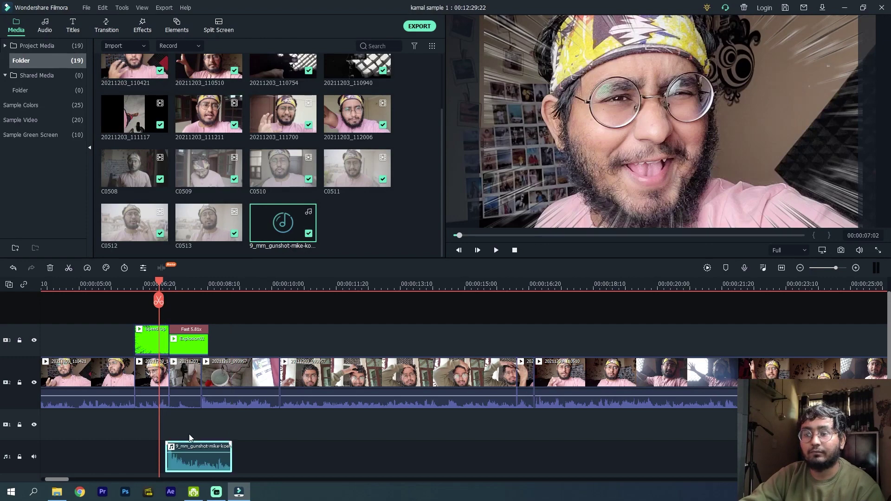
key(space)
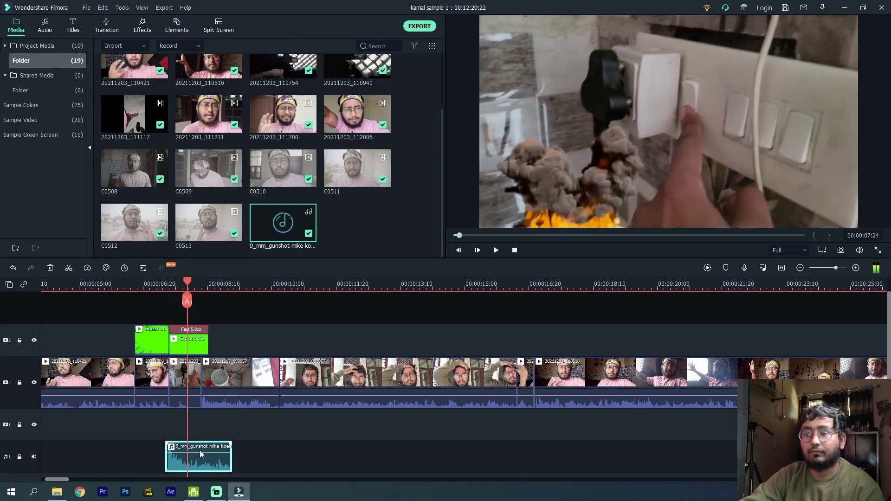
drag(229, 465, 189, 458)
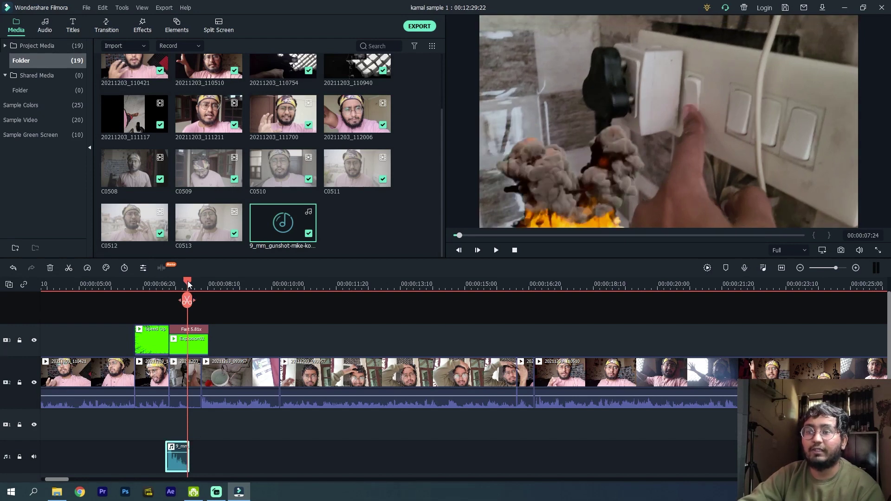
drag(188, 284, 168, 285)
key(space)
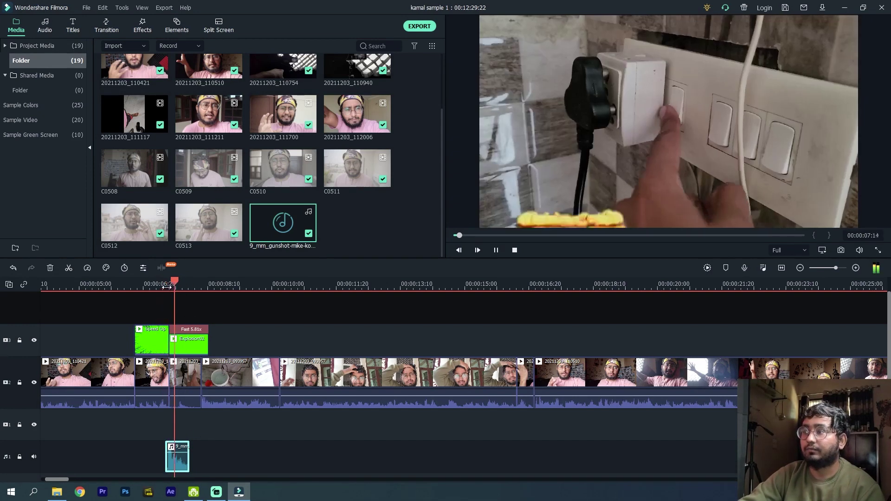
- Lower the preview playback quality to 1/2 and play the Speed Up and explosion section
click(789, 250)
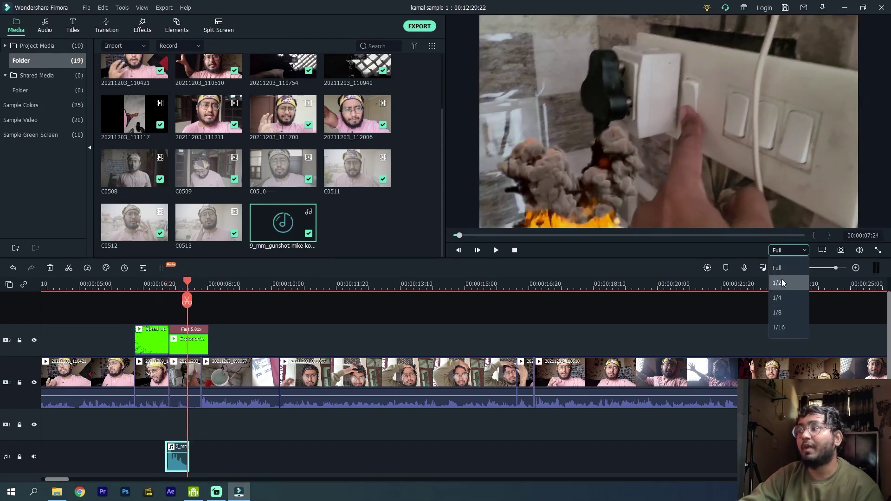
click(778, 283)
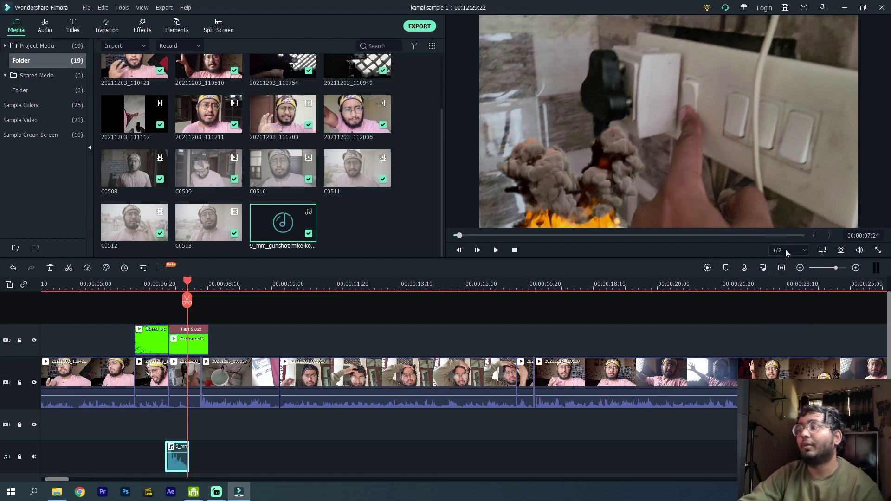
click(142, 285)
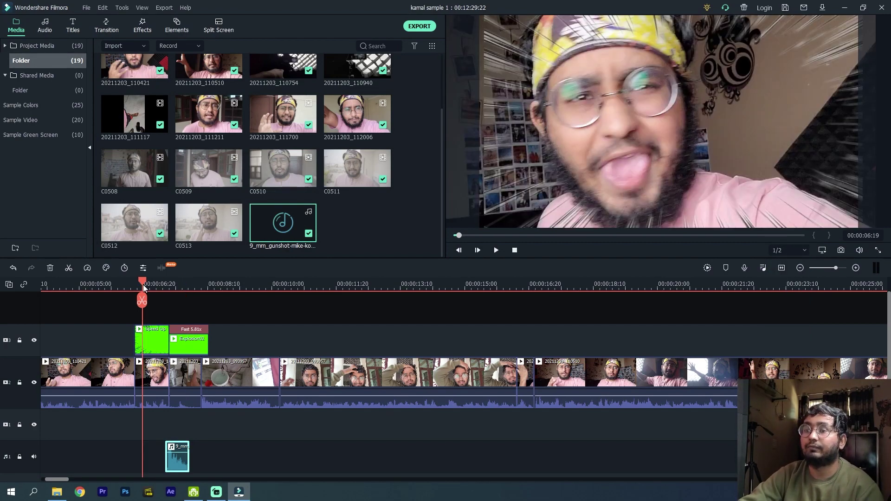
key(space)
key(space)
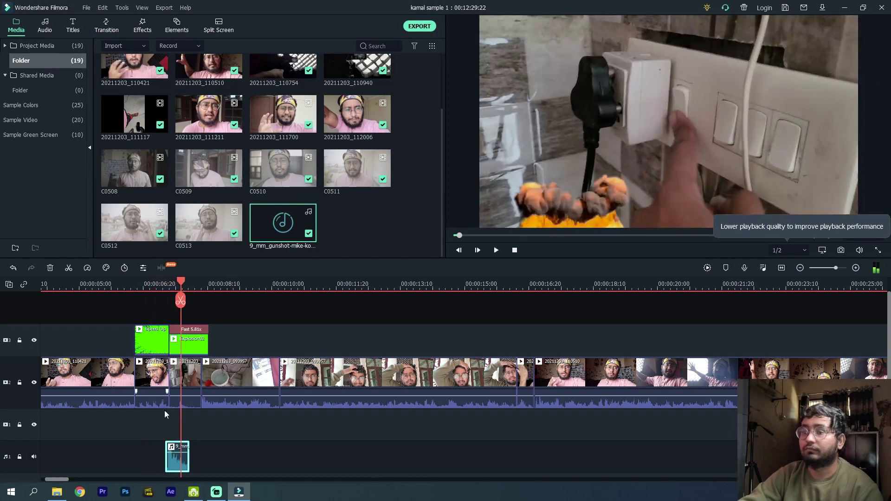
- Shift the gunshot sound slightly later so it starts with the Explosion02 overlay, and replay the explosion section
drag(170, 460, 177, 460)
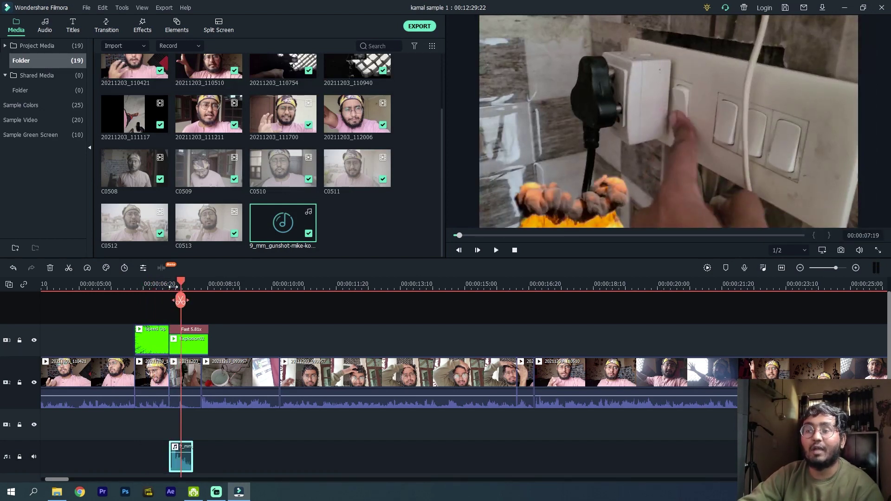
drag(180, 281, 163, 281)
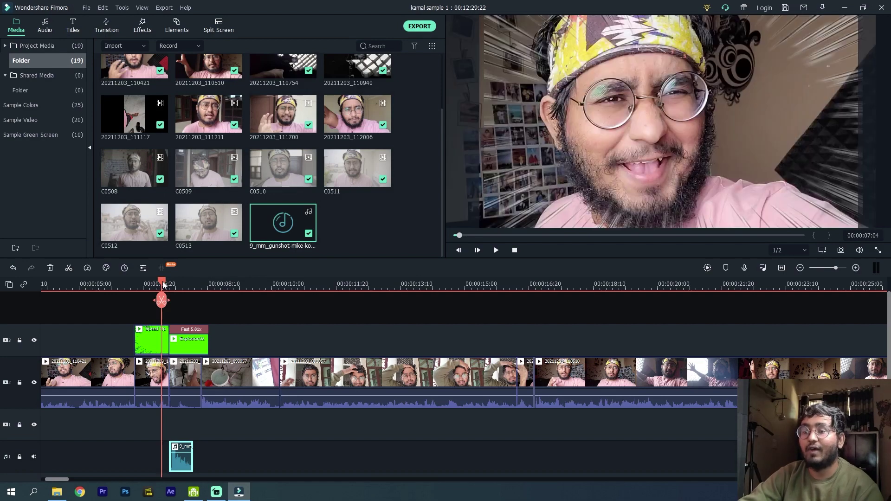
key(space)
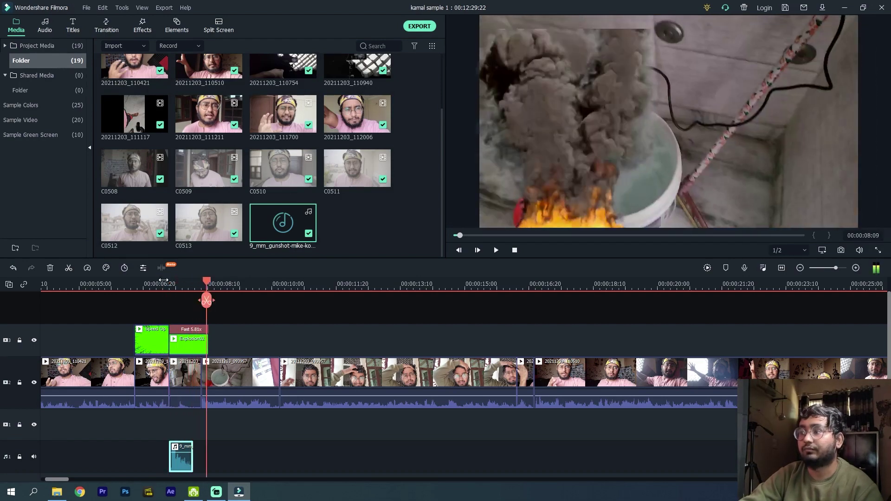
click(171, 281)
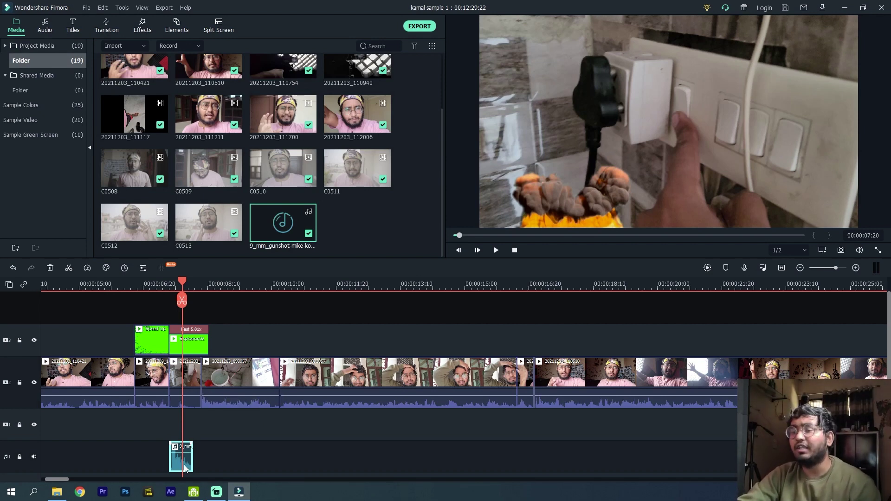
- Place the New Opener 15 title at the very start of the project, on the overlay track above the main footage
drag(77, 282, 43, 284)
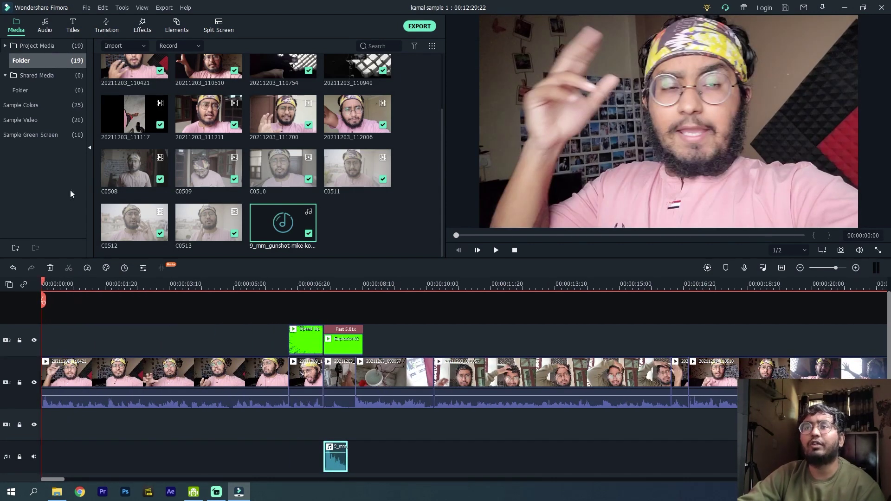
click(73, 26)
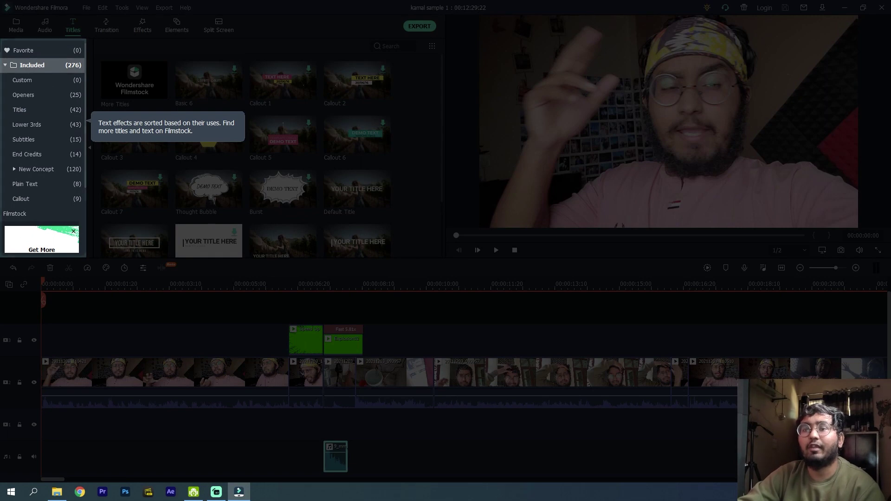
click(73, 231)
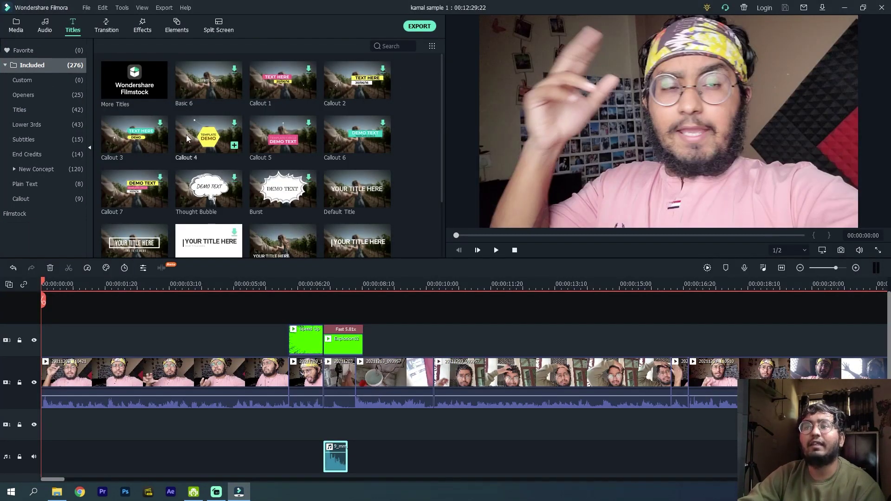
scroll(198, 147, down, 10)
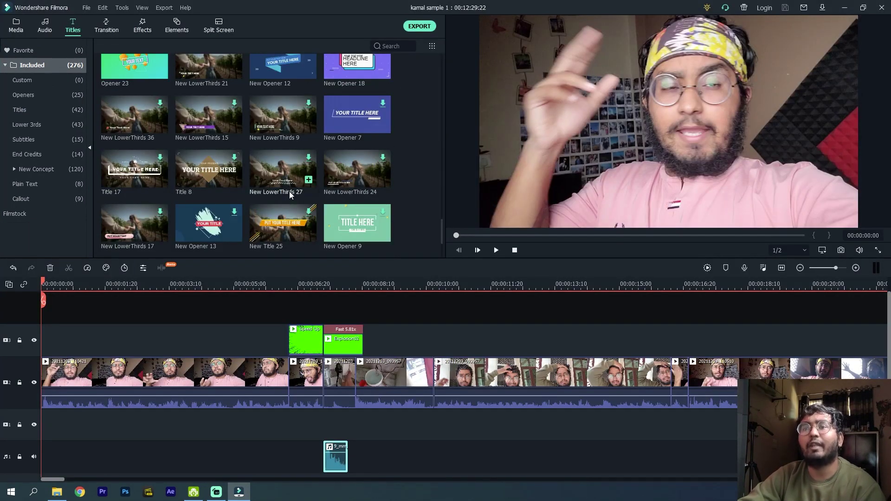
scroll(285, 193, down, 2)
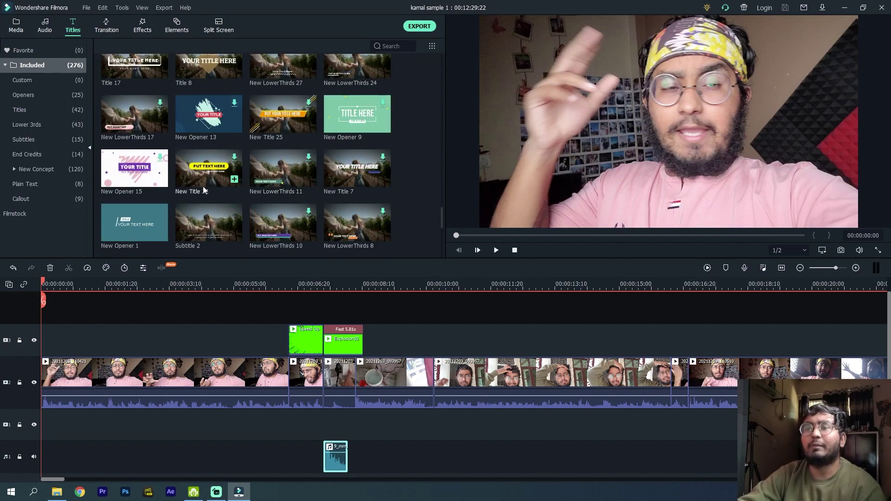
scroll(199, 184, down, 5)
scroll(188, 196, down, 3)
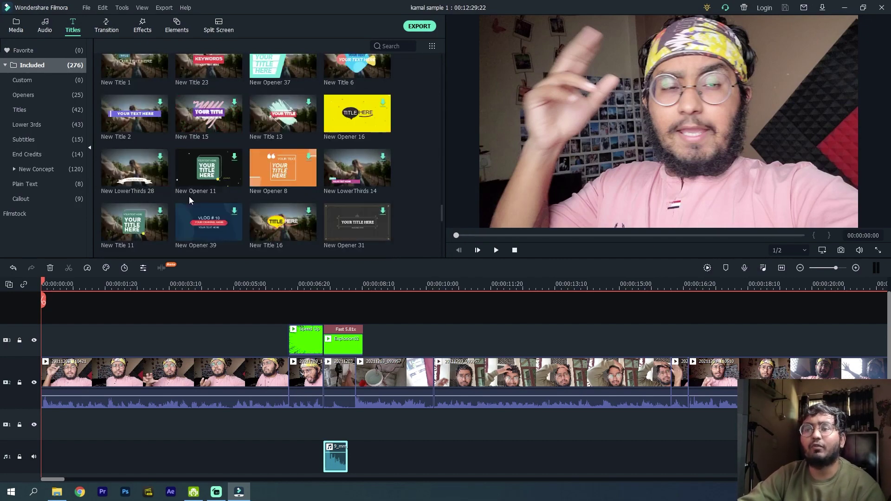
scroll(173, 177, up, 3)
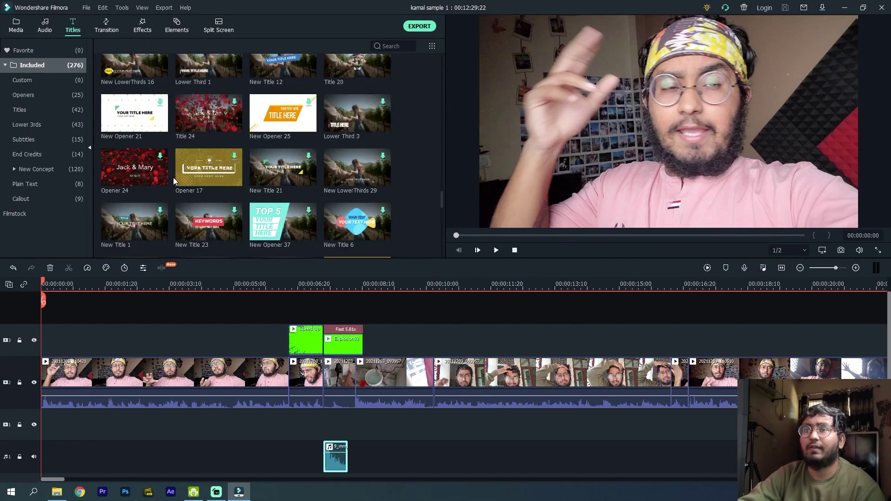
scroll(177, 174, up, 3)
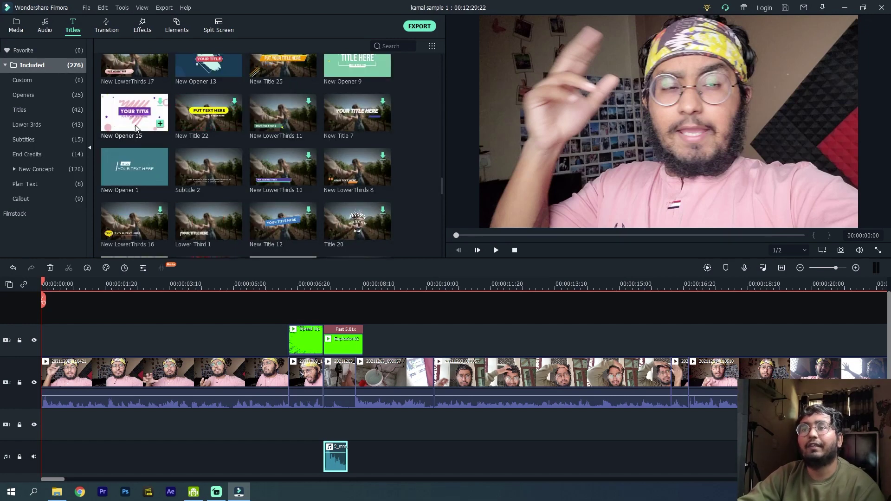
drag(135, 114, 41, 344)
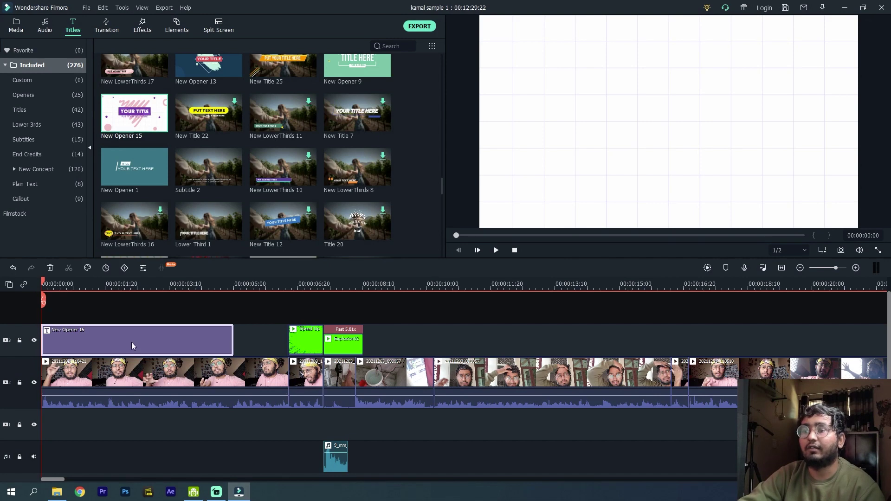
- Preview the opener's animation and shorten the New Opener 15 title's duration to about two seconds
scroll(131, 341, up, 1)
drag(59, 285, 105, 300)
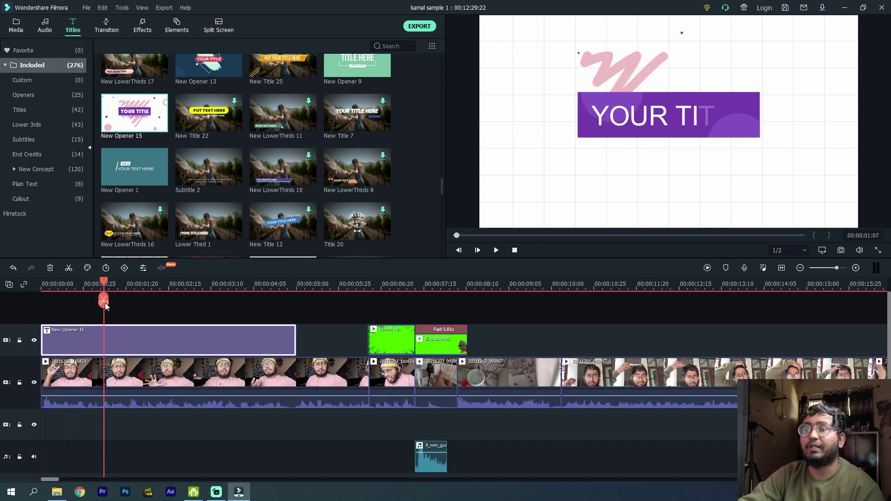
right_click(130, 345)
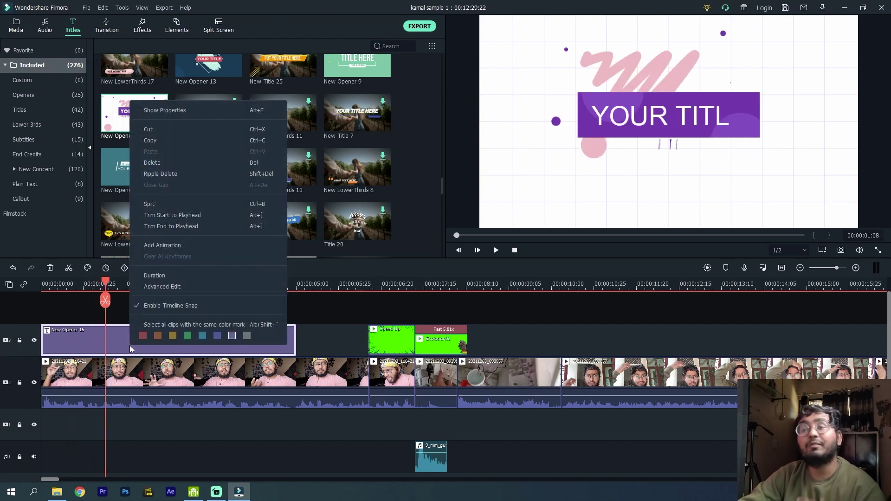
click(155, 275)
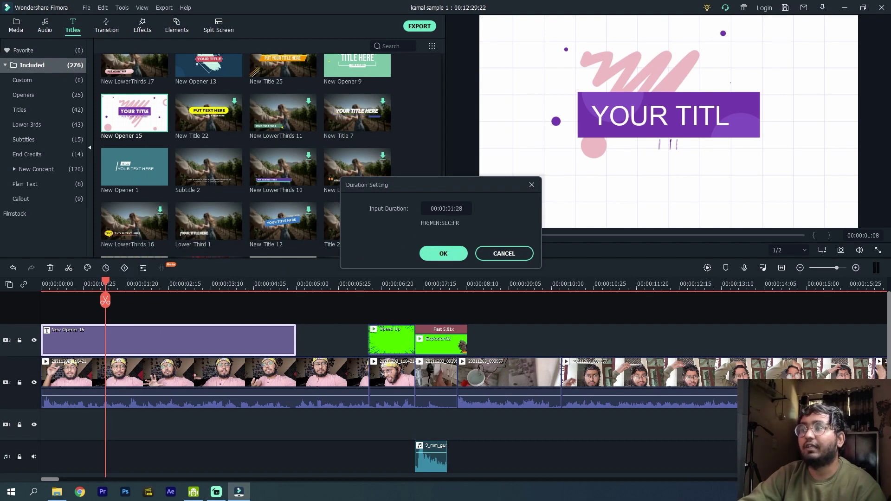
click(442, 253)
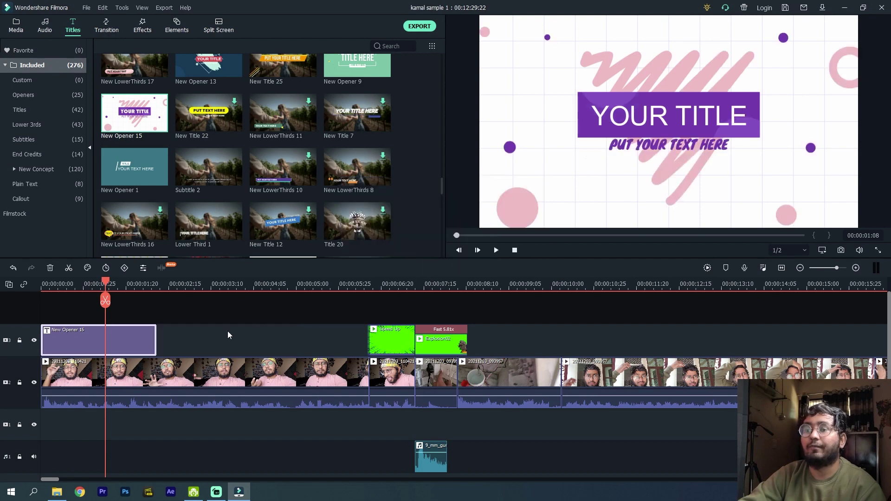
- Replace the opener's main heading text with the vlogger's name
mouse_move(106, 299)
mouse_down()
mouse_move(44, 299)
mouse_move(90, 299)
mouse_up()
click(652, 124)
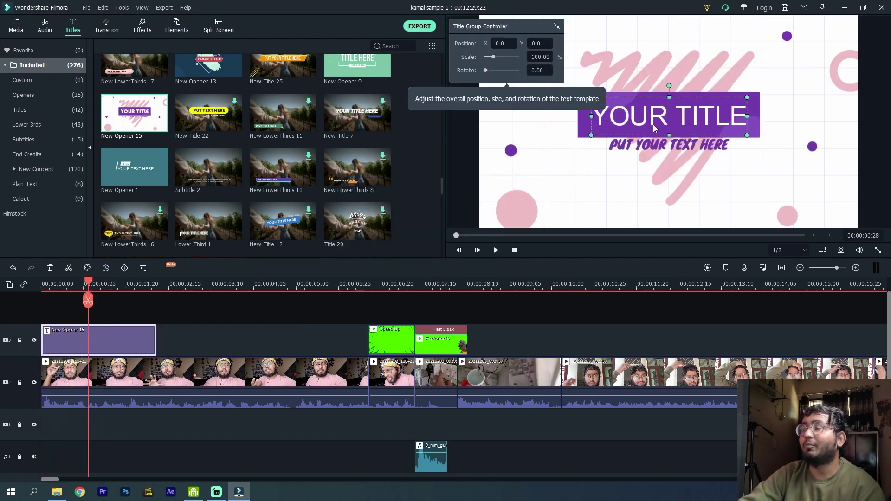
double_click(653, 125)
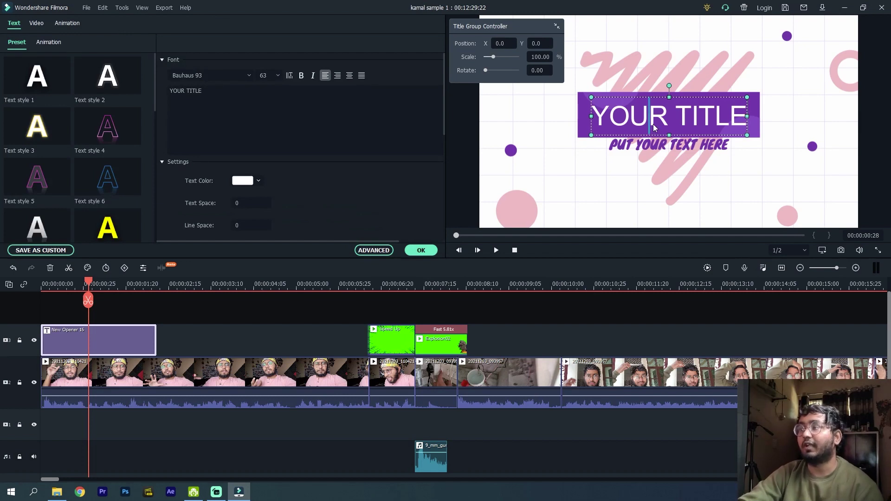
text(Kamla)
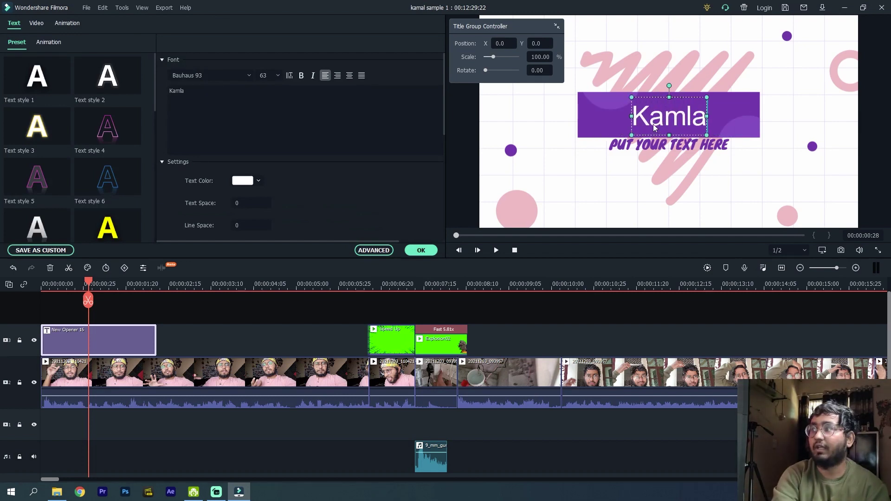
key(BackSpace)
key(BackSpace)
text(al)
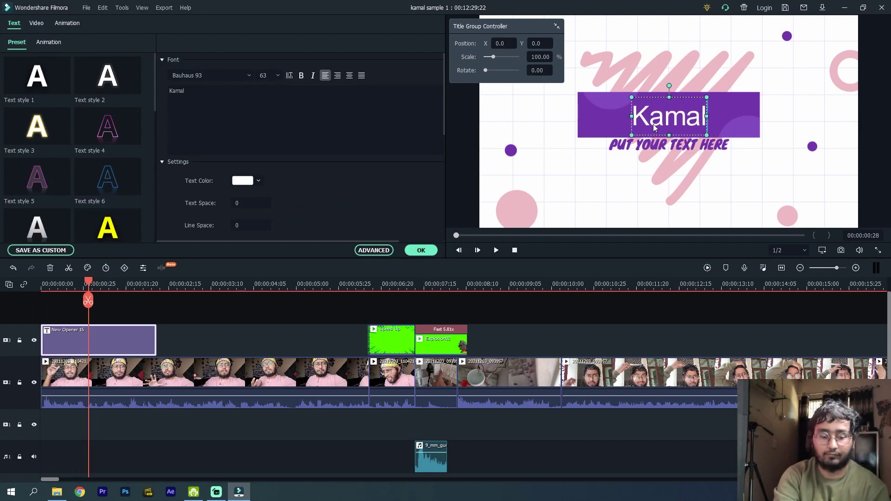
text(Preet)
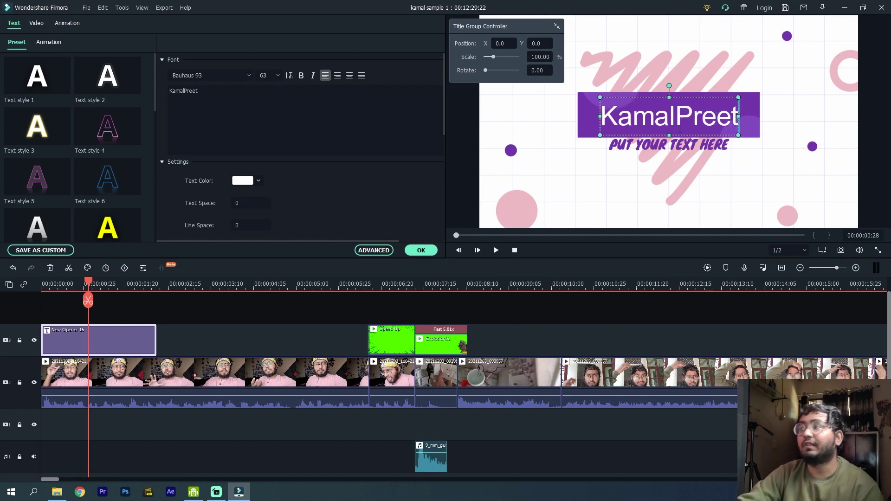
- Change the opener's subtitle beneath the heading to "Vlogs" and apply the text changes
click(679, 152)
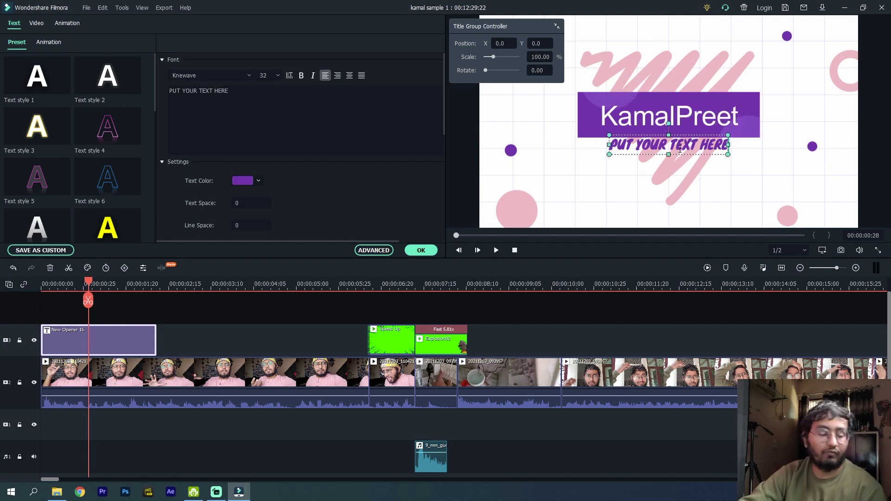
double_click(679, 149)
text(V)
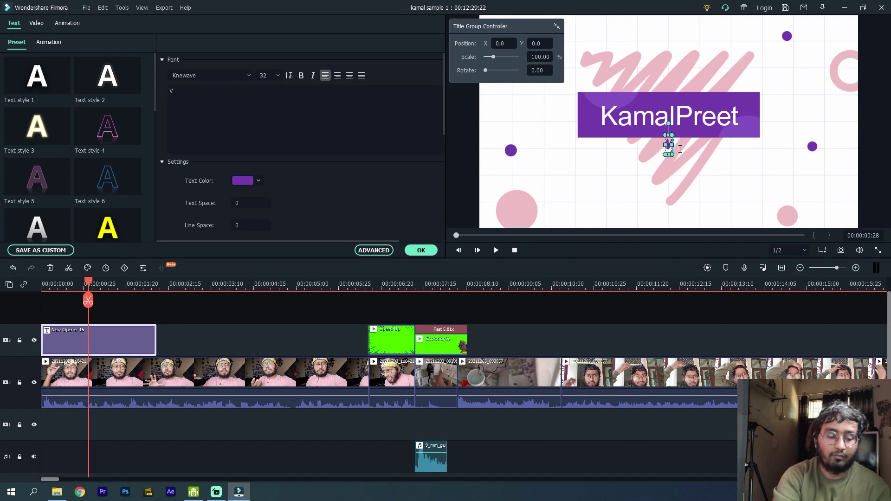
text(logs)
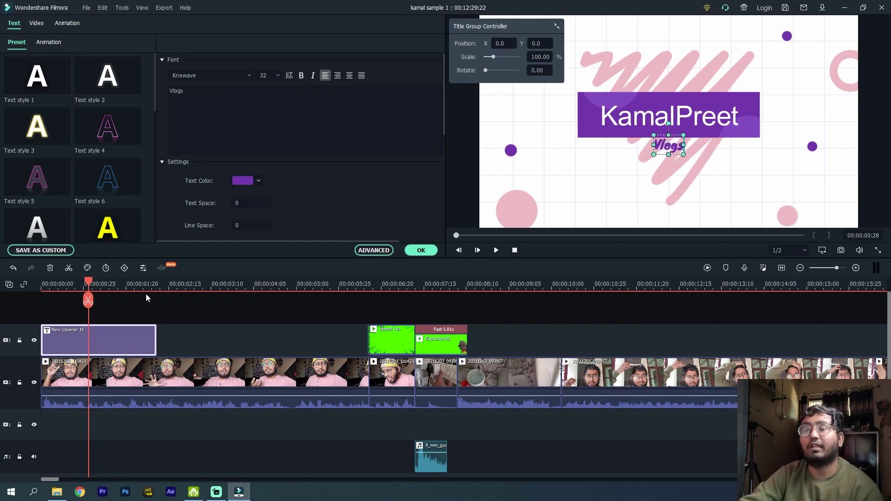
click(420, 250)
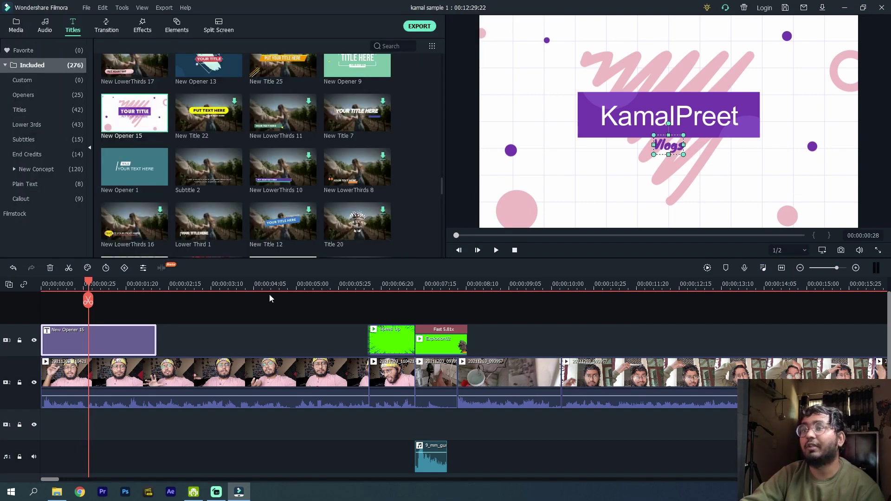
- Reopen the opener's text properties and review the subtitle's font, alignment, transform and compositing settings
double_click(109, 335)
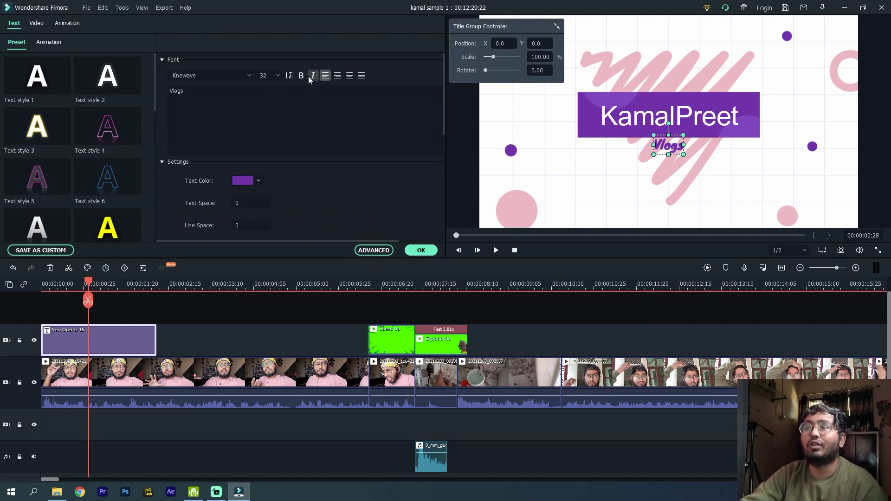
scroll(325, 215, down, 5)
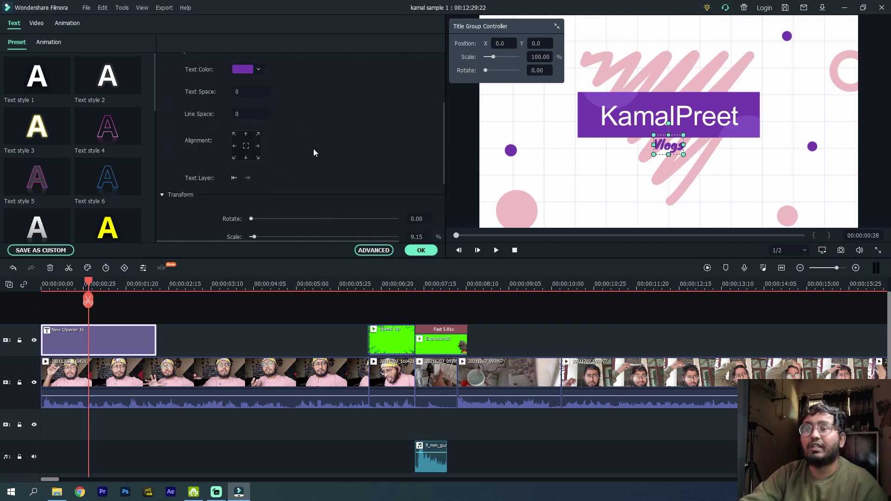
scroll(297, 171, down, 2)
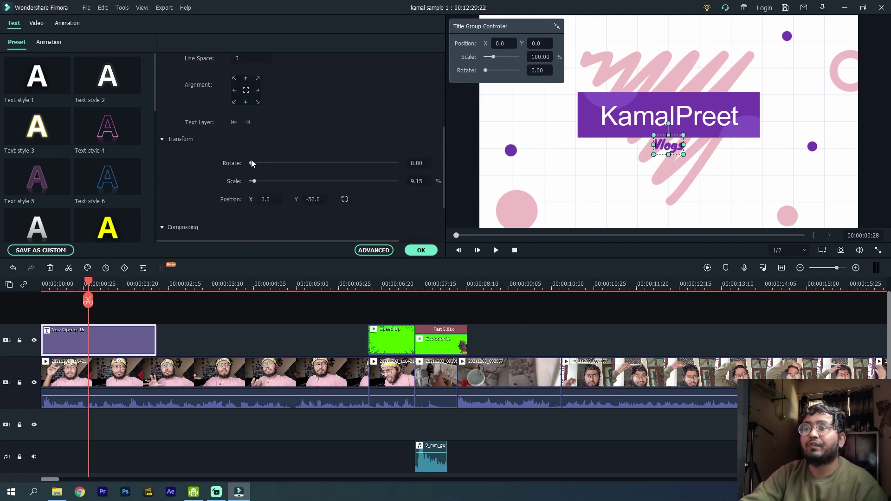
scroll(234, 191, down, 3)
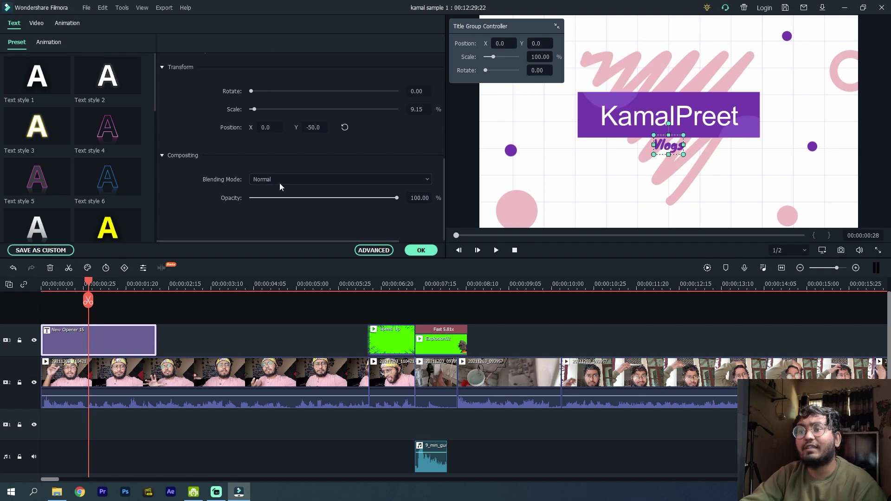
click(421, 250)
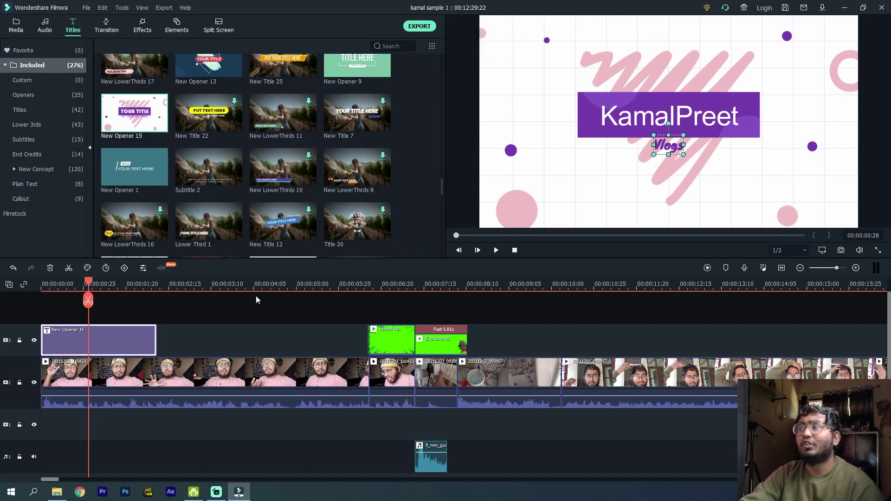
- Play the project from the start through the end of the customised opener
click(147, 308)
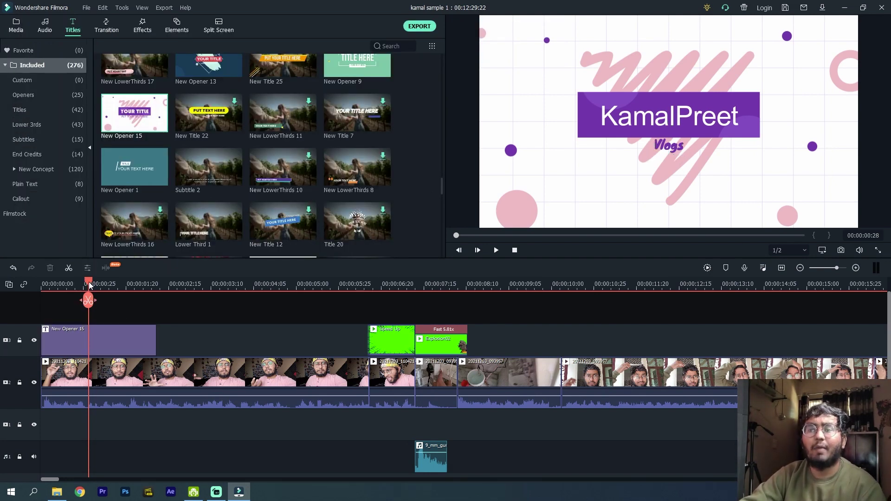
drag(88, 282, 39, 285)
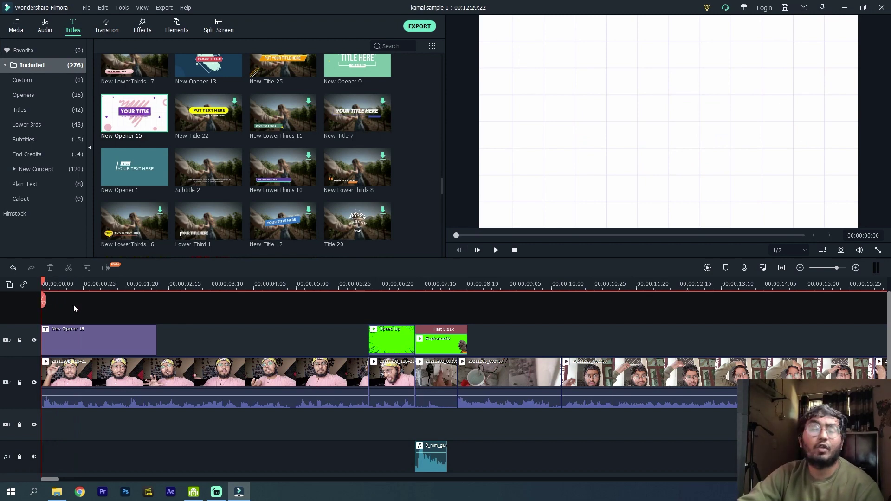
key(space)
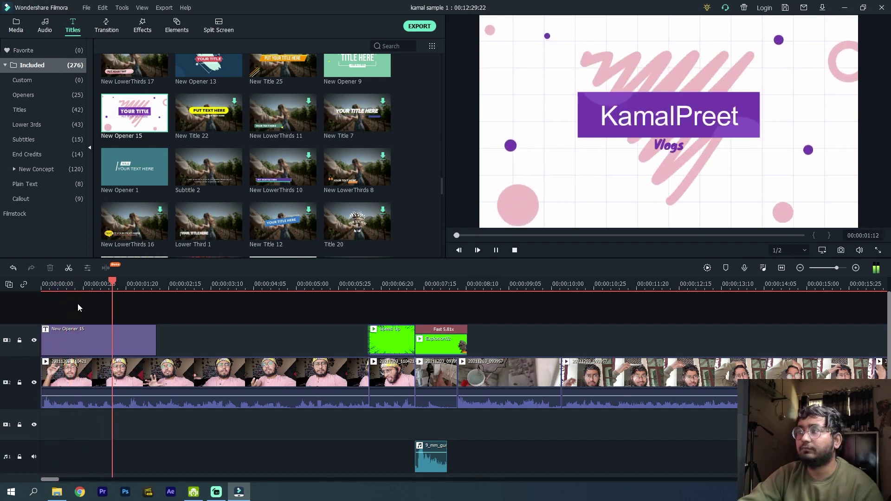
key(space)
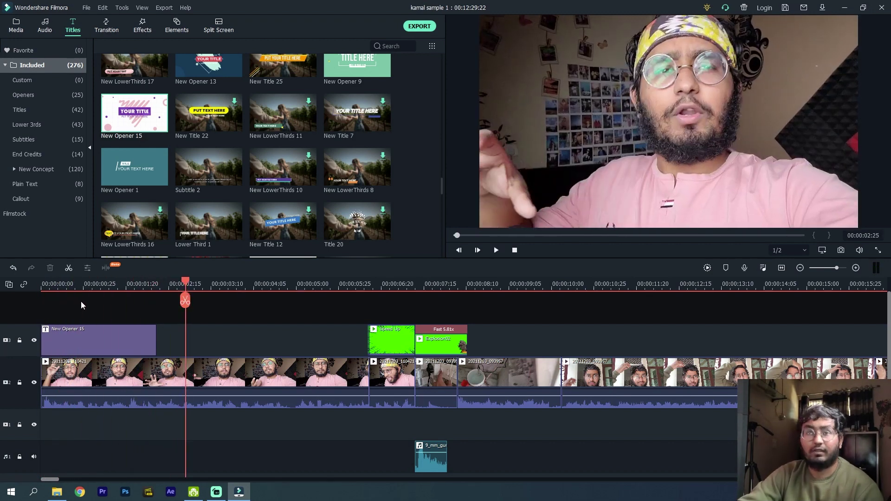
- Save the project and browse the included title templates and audio library
key(ctrl+s)
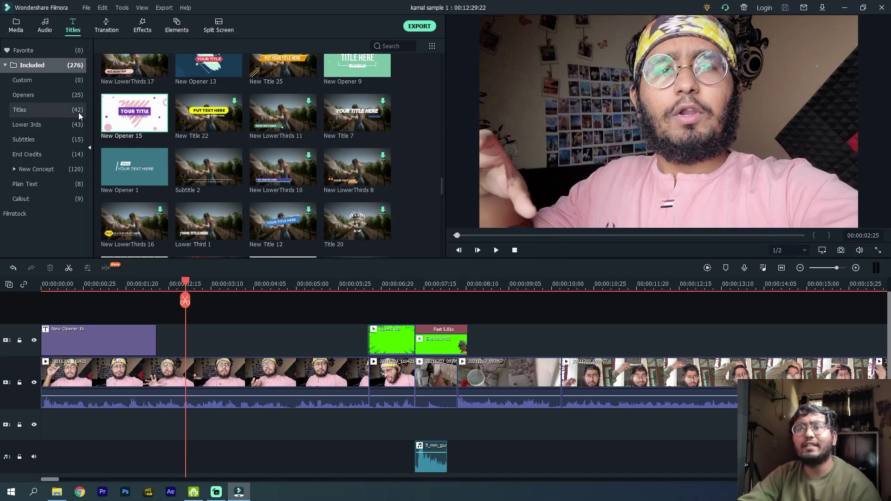
scroll(234, 113, up, 10)
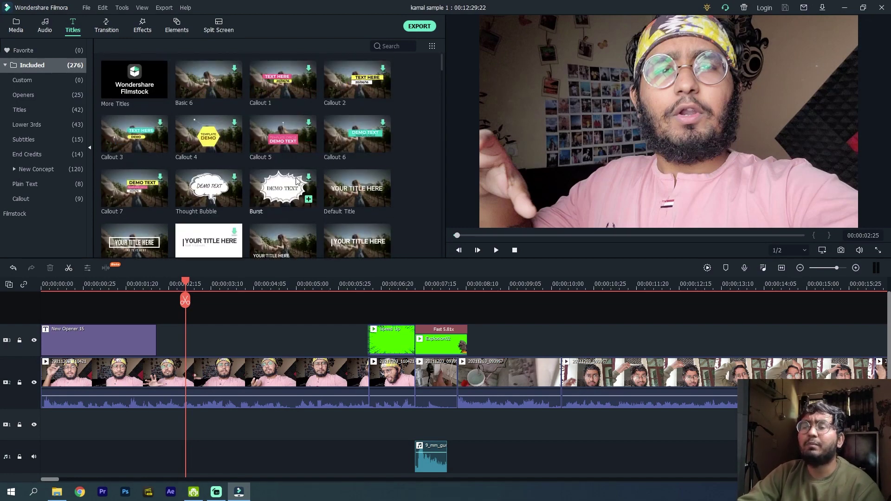
scroll(296, 179, down, 10)
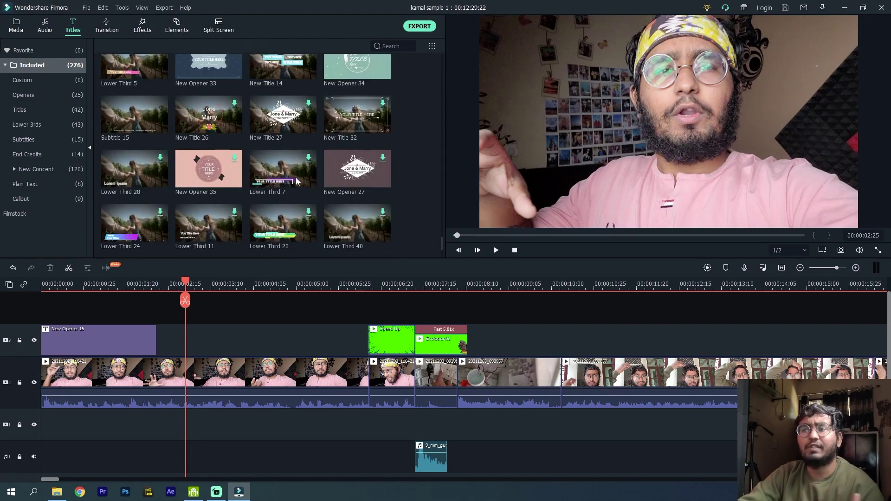
scroll(296, 178, down, 5)
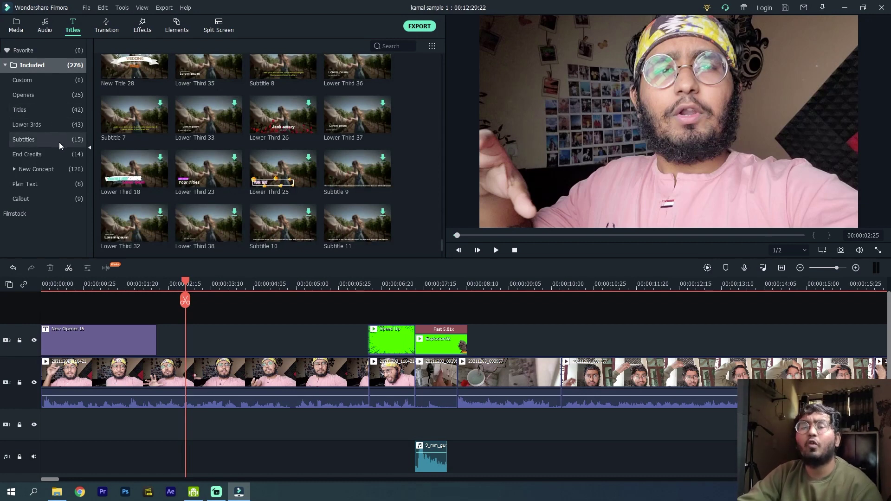
click(35, 53)
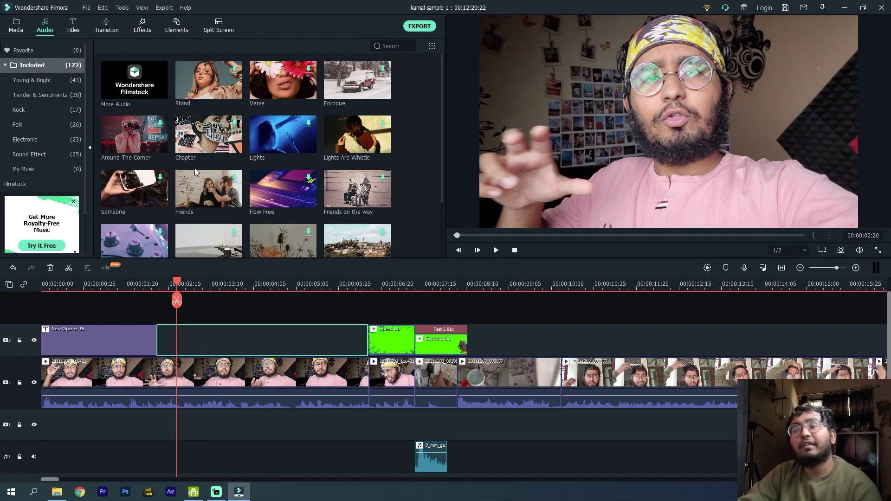
- Show the transition library and play the cut between the bucket clip and the following selfie clip
click(111, 27)
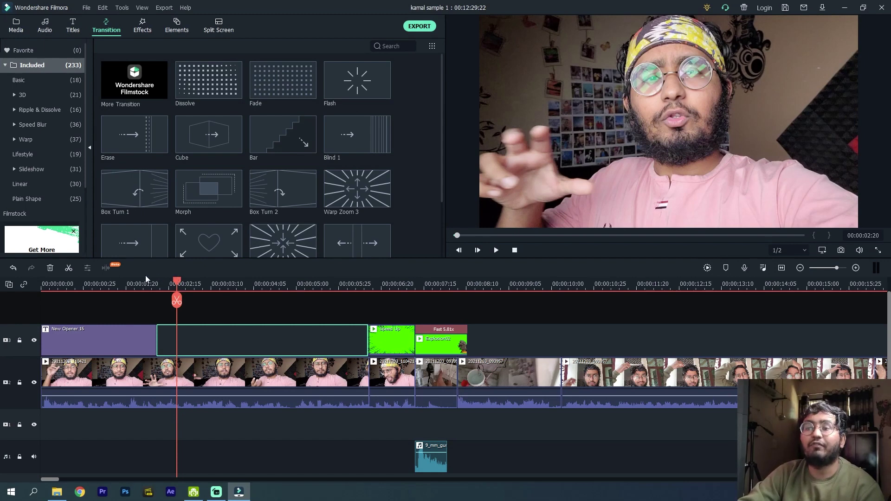
click(250, 382)
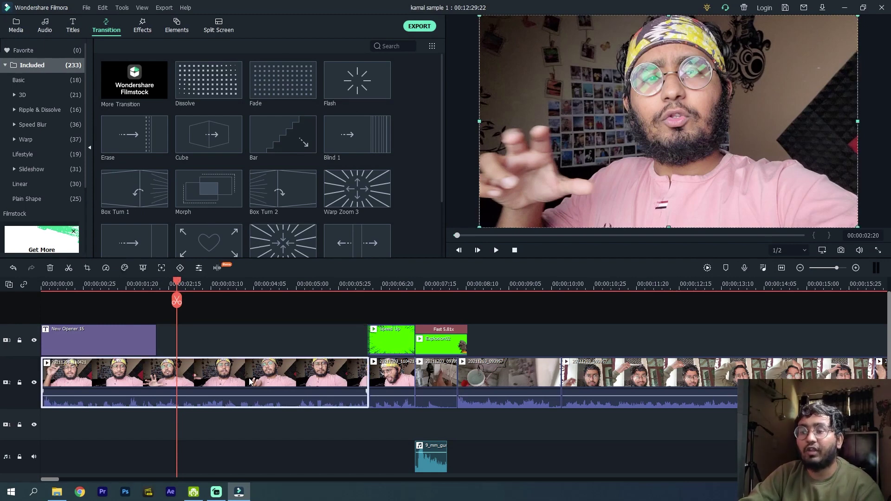
click(366, 289)
click(547, 286)
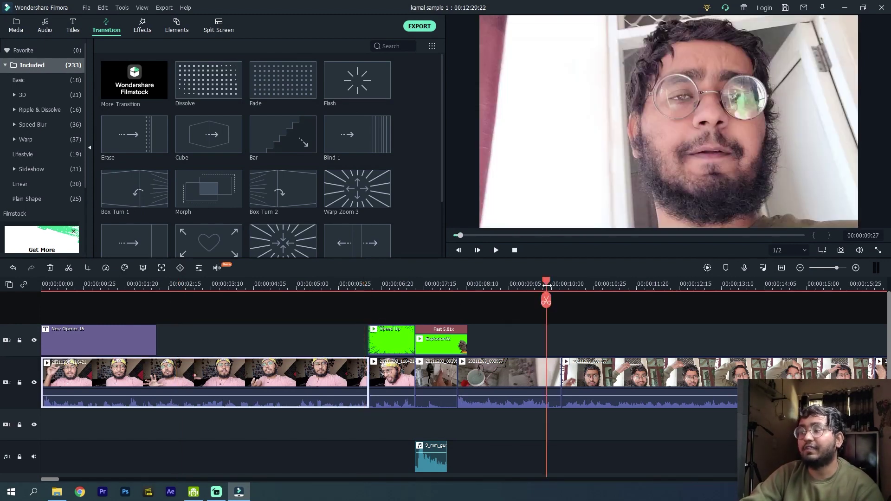
key(space)
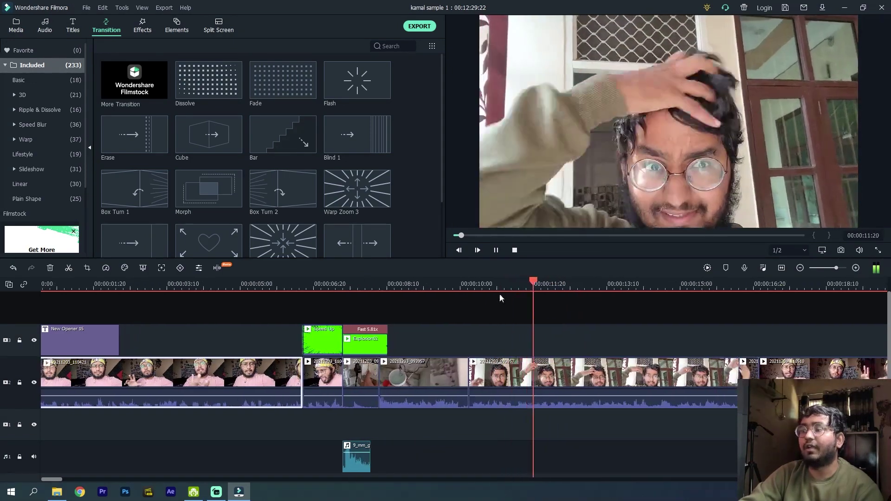
click(432, 286)
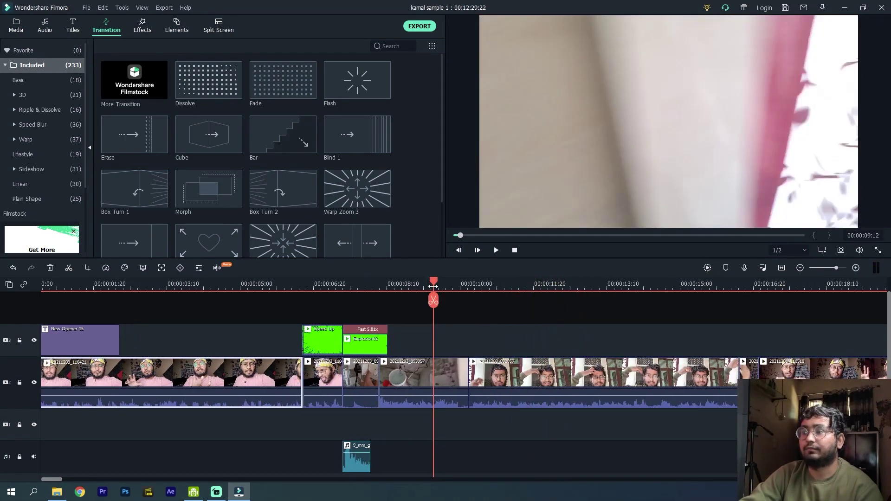
key(space)
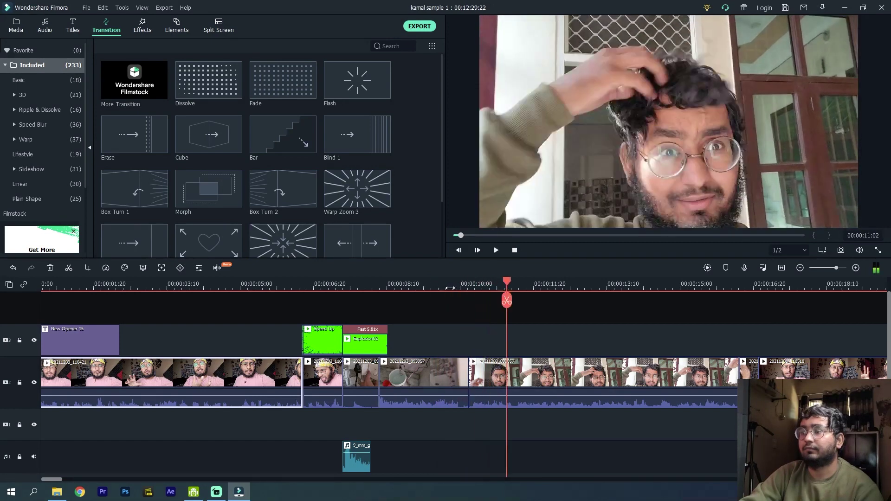
click(456, 286)
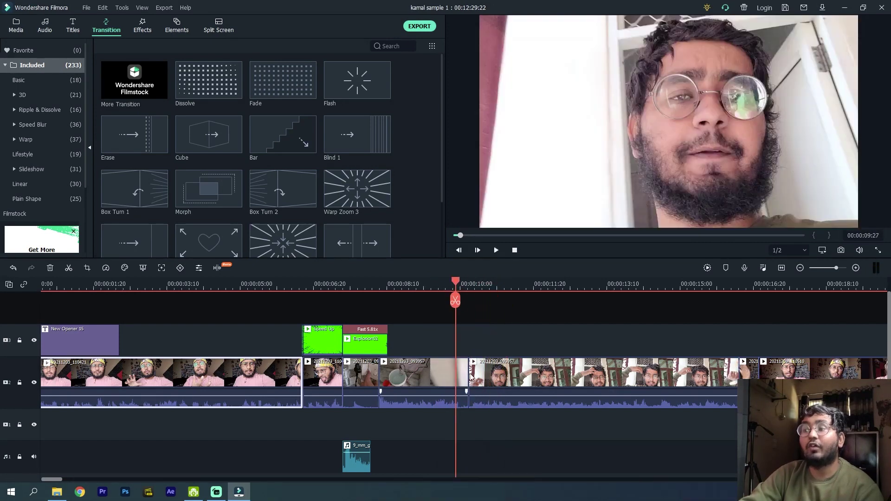
- Move the selfie clip after the bucket shot earlier so it starts at 00:00:09:13, overwriting the bucket clip's end
drag(489, 373, 464, 368)
click(436, 284)
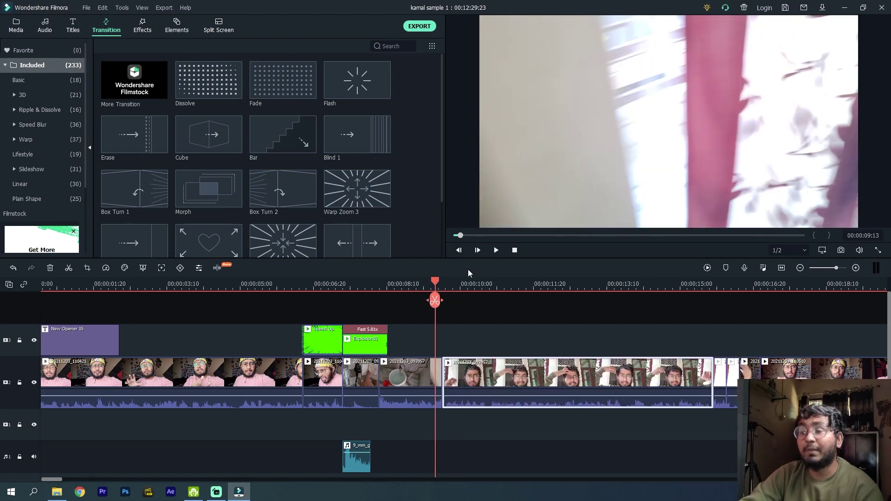
mouse_move(435, 281)
mouse_down()
mouse_move(410, 278)
mouse_move(436, 281)
mouse_up()
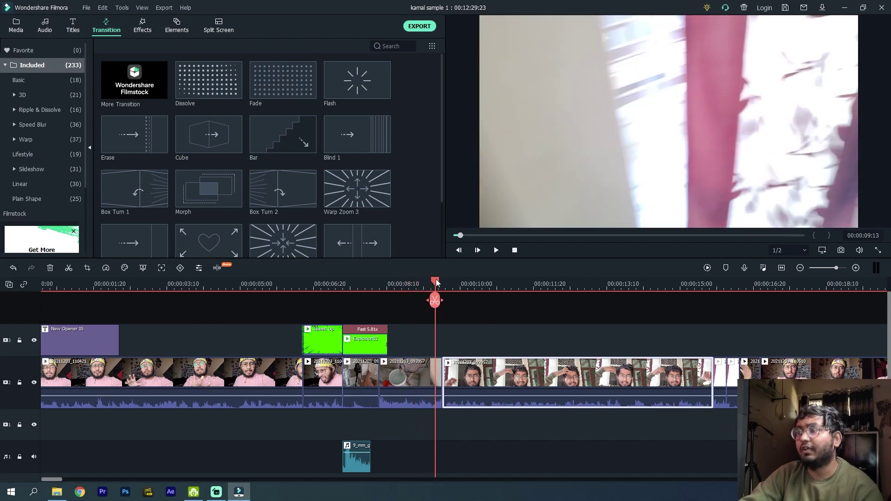
drag(458, 372, 452, 372)
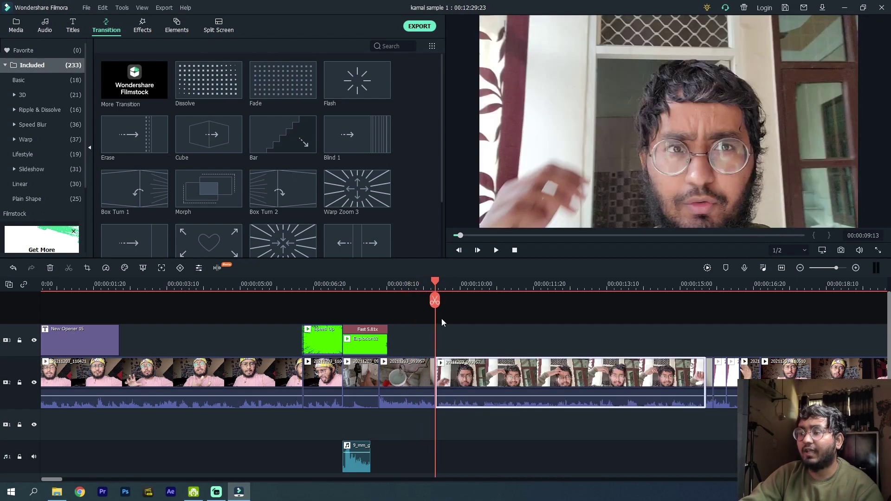
mouse_move(435, 282)
mouse_down()
mouse_move(418, 281)
mouse_move(437, 284)
mouse_up()
- Apply the Linear 25 transition at the cut between the bucket clip and the selfie clip
scroll(269, 192, down, 20)
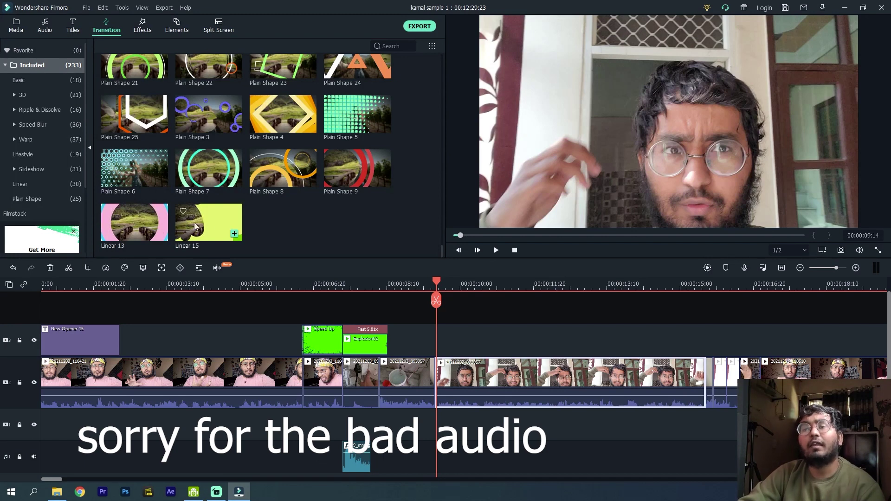
scroll(288, 140, down, 5)
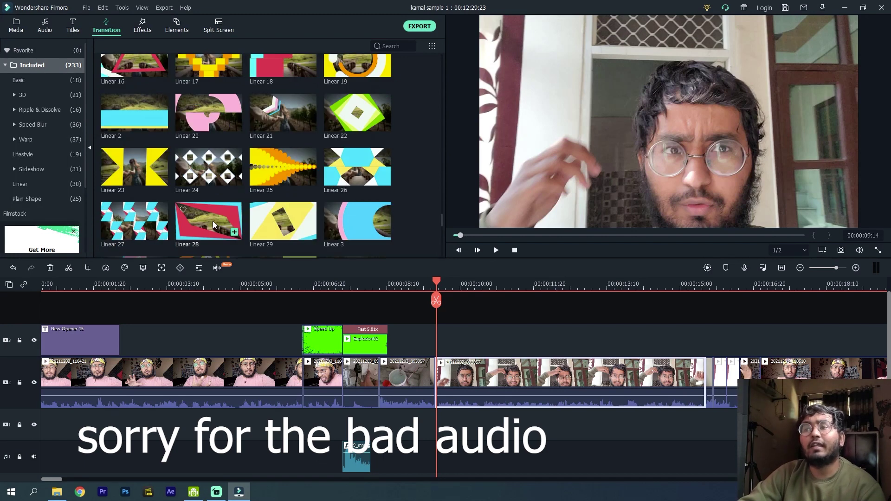
click(352, 117)
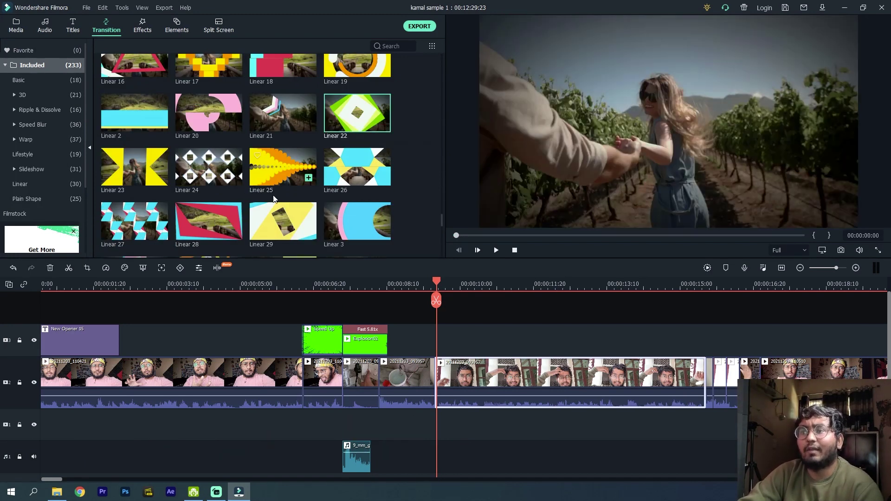
drag(283, 167, 430, 372)
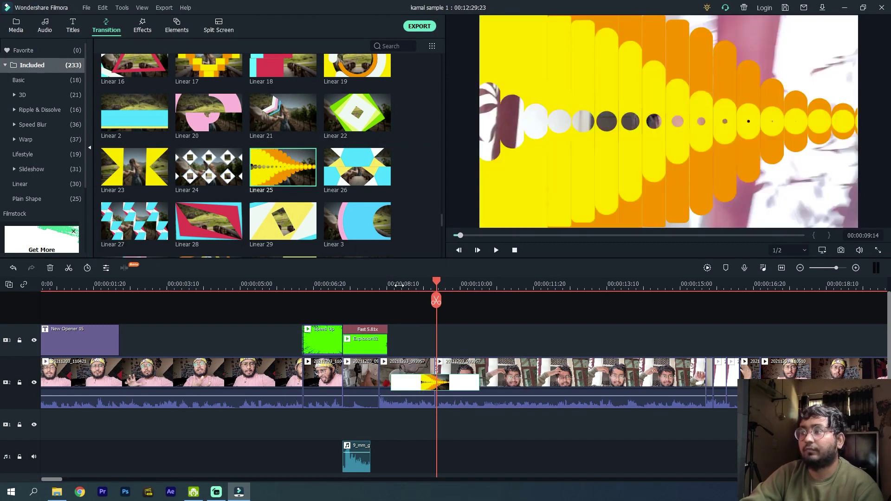
- Shorten the Linear 25 transition so it spans only a brief stretch around the cut
click(397, 284)
click(416, 387)
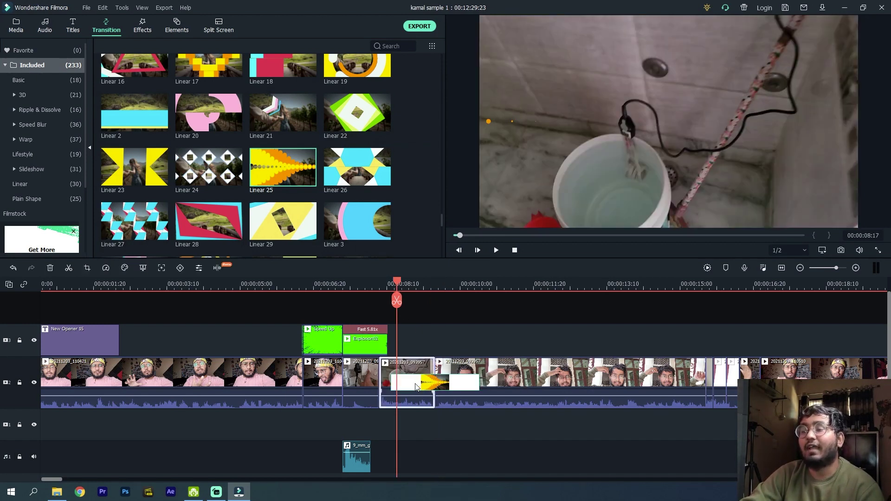
click(428, 388)
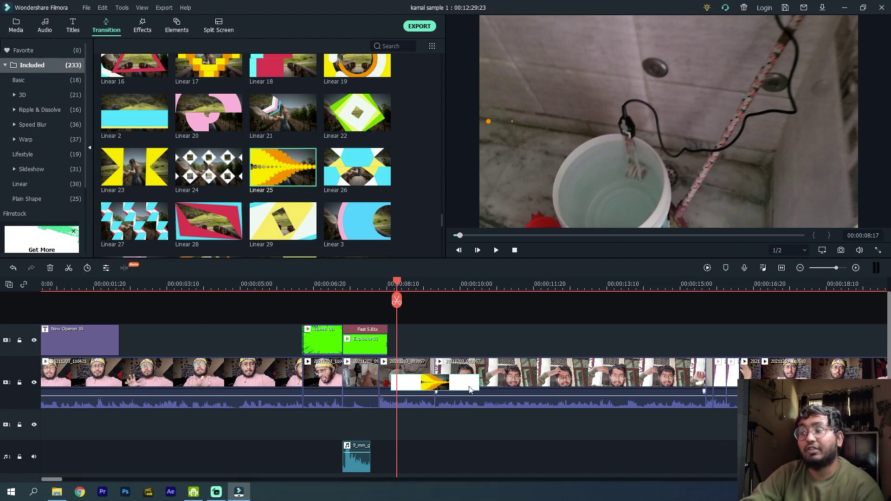
drag(466, 383, 449, 383)
- Play and scrub through the shortened Linear 25 transition to check it, and save the project
key(space)
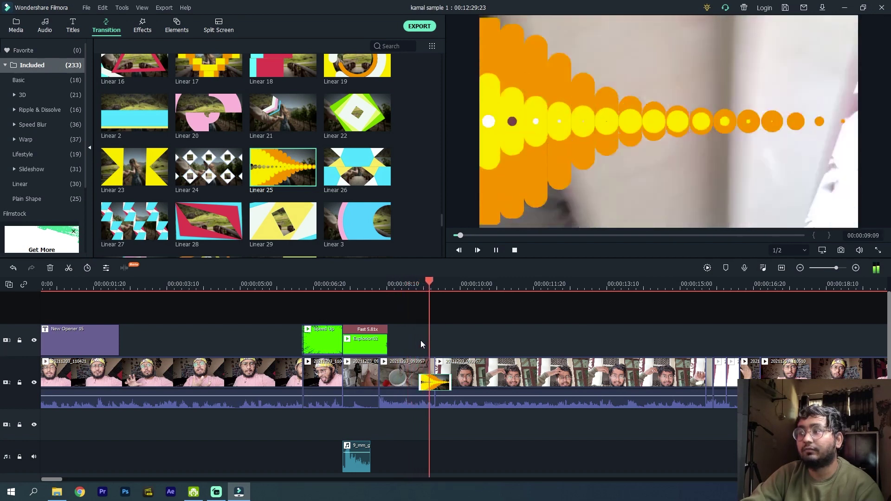
key(space)
click(418, 286)
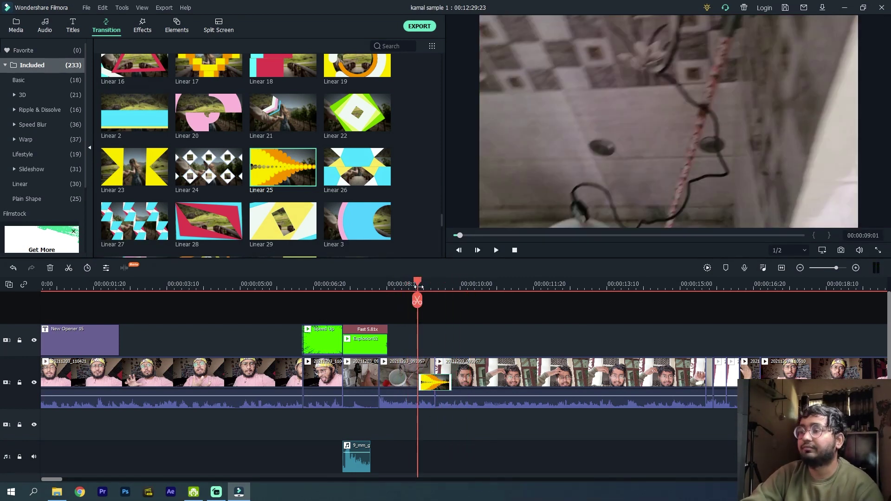
click(410, 288)
click(407, 288)
key(space)
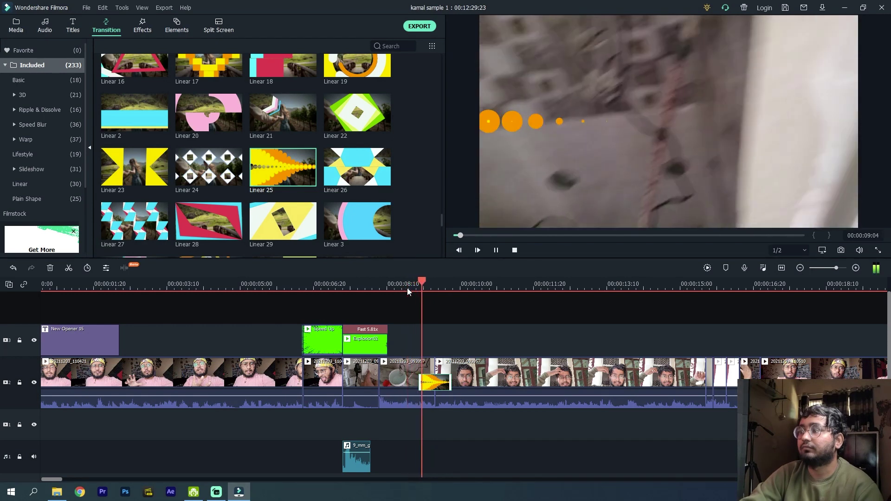
key(space)
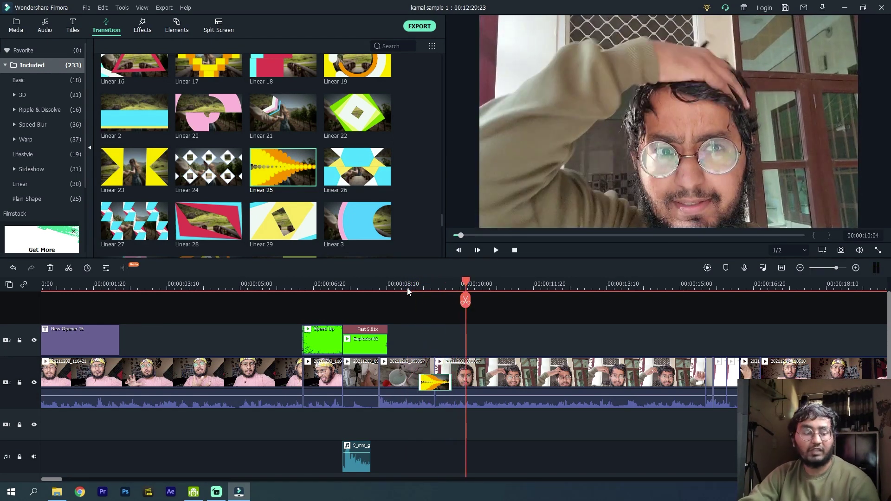
key(ctrl+s)
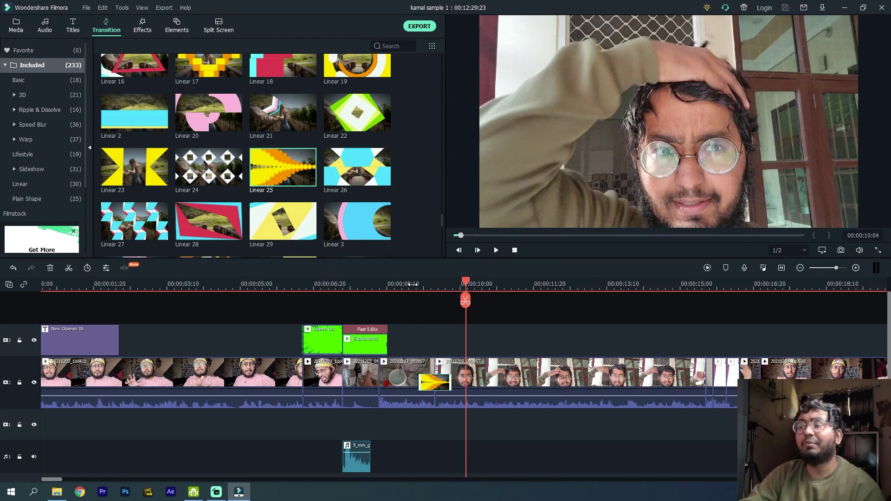
click(416, 288)
mouse_move(412, 282)
mouse_down()
mouse_move(443, 283)
mouse_move(427, 285)
mouse_up()
- Browse the transitions and apply Linear 15 at the cut where the selfie clip ends
scroll(307, 170, up, 5)
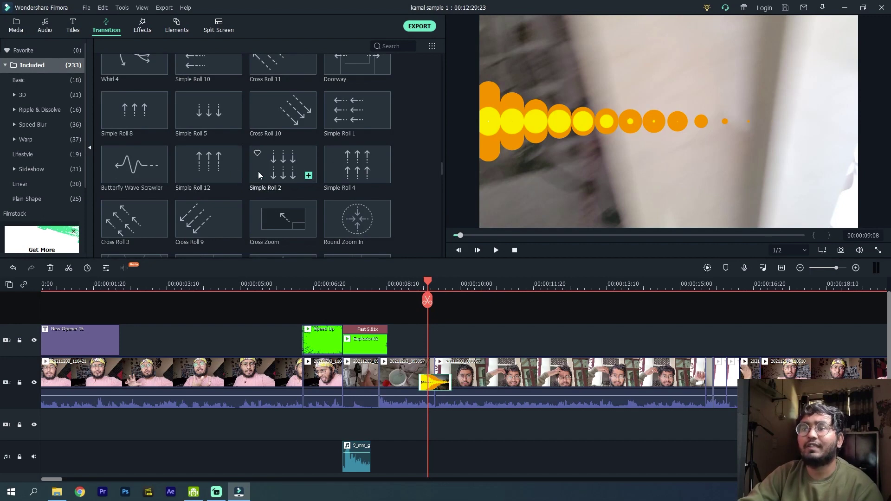
scroll(258, 171, down, 5)
scroll(256, 158, up, 5)
scroll(255, 154, down, 5)
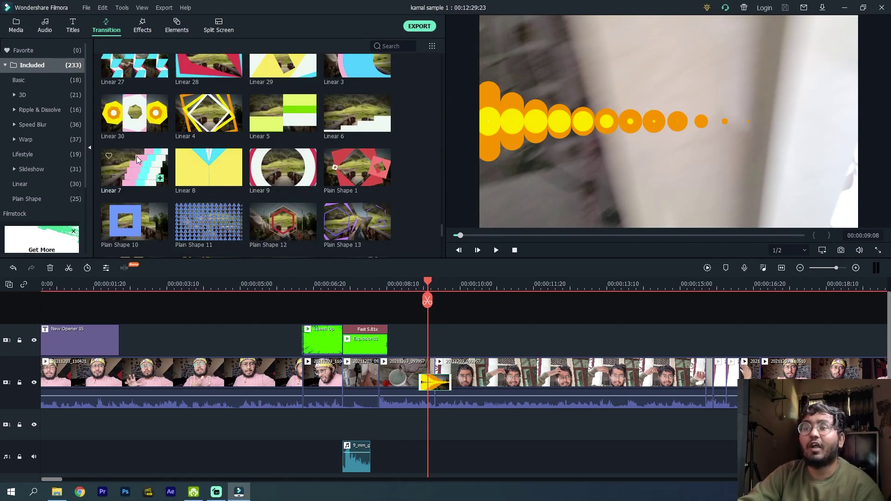
scroll(137, 156, down, 5)
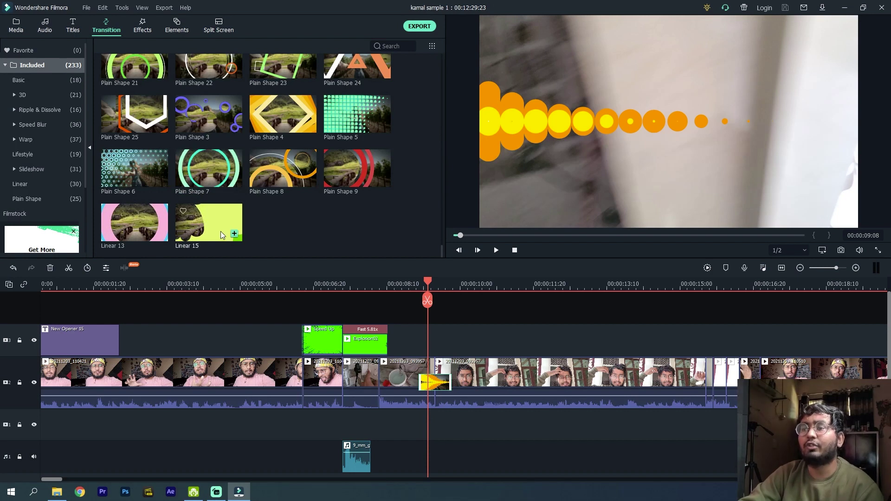
drag(221, 231, 692, 370)
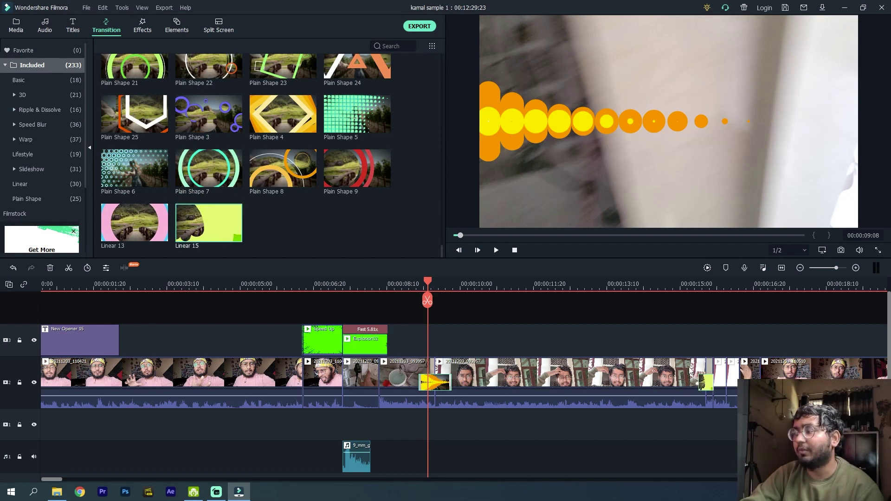
- Scrub around the start of the Linear 15 transition and save the project
click(700, 286)
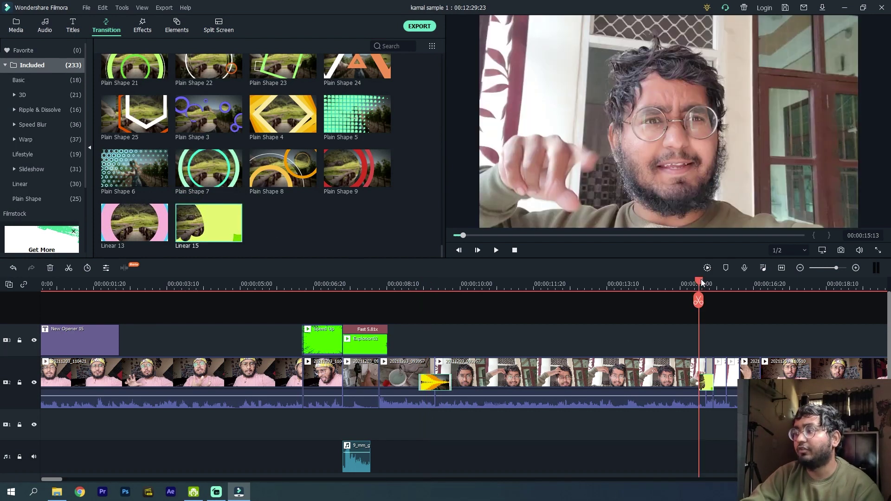
drag(707, 284, 692, 286)
key(ctrl+s)
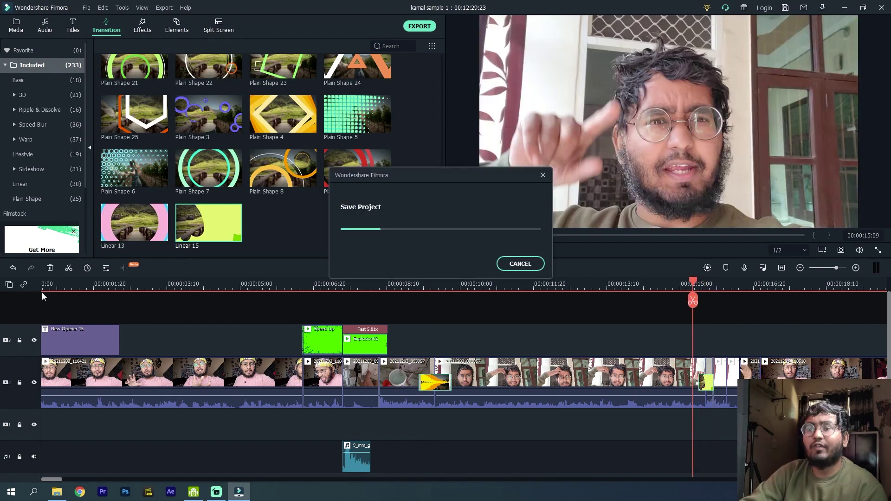
- Return to the start of the project and browse the included music tracks
key(Home)
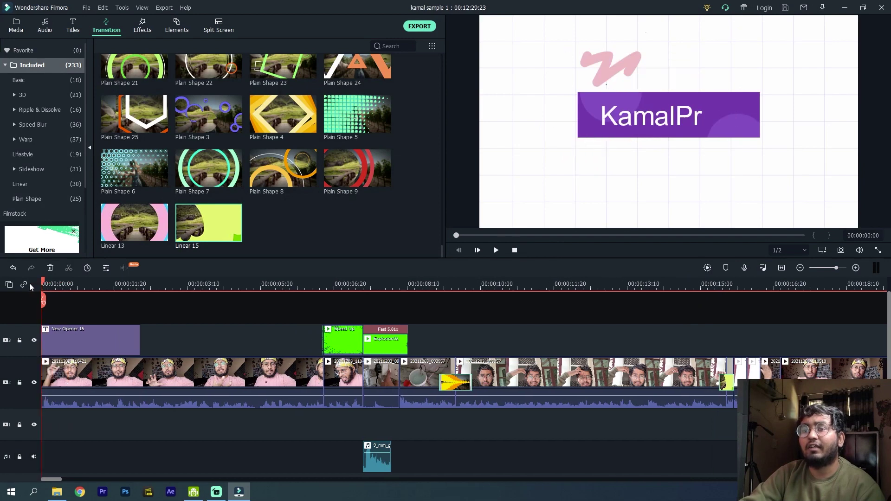
click(43, 29)
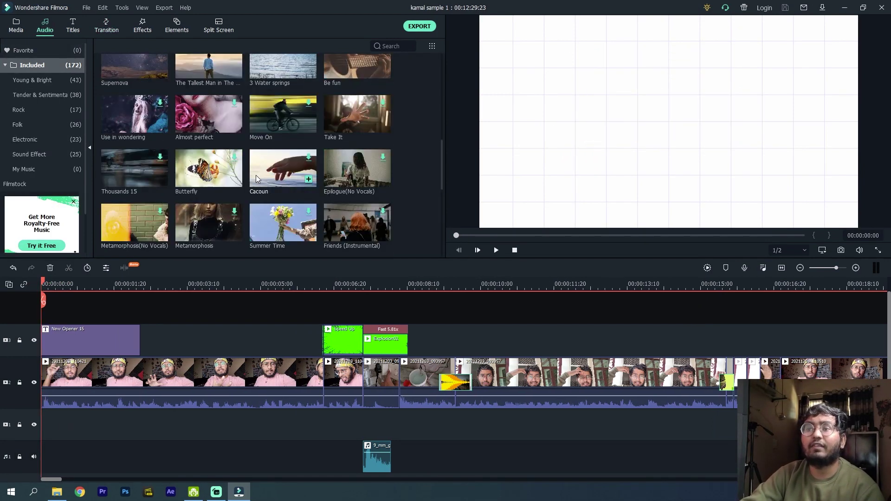
scroll(256, 179, down, 5)
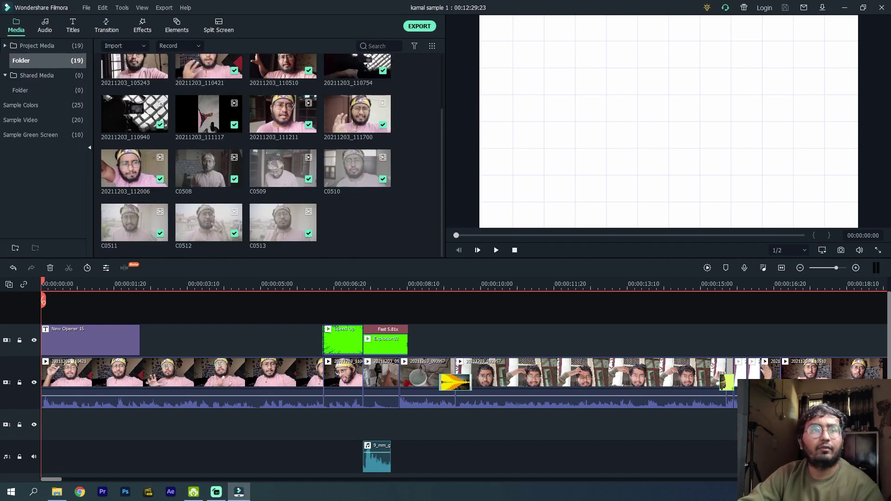
- Import the Almonds_and_Olives track into the project media and place it on the second audio track at the project start
drag(239, 491, 392, 238)
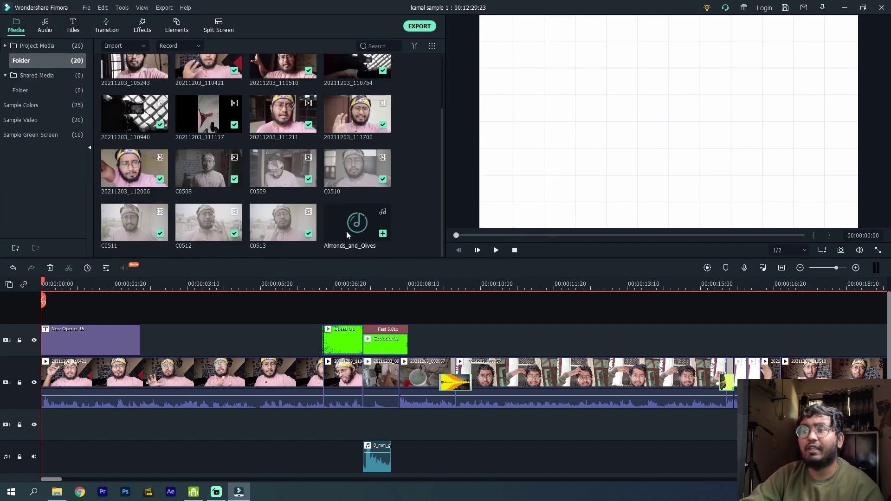
drag(348, 224, 220, 473)
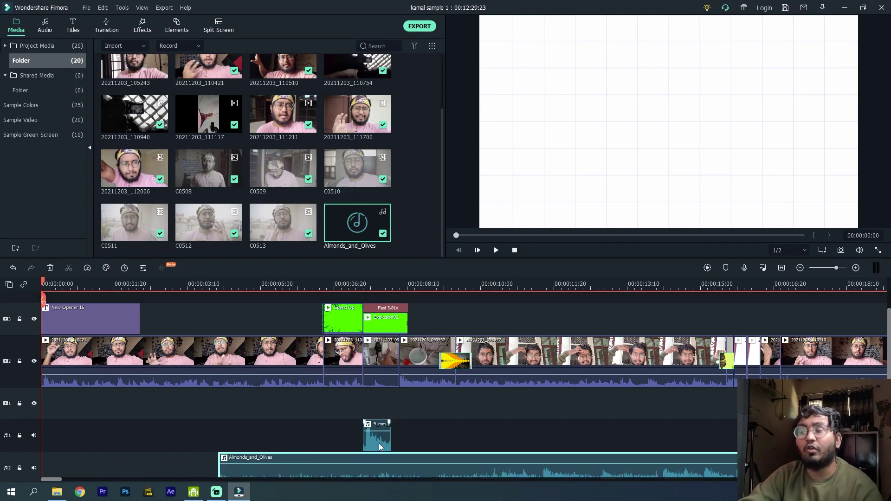
drag(287, 472, 110, 463)
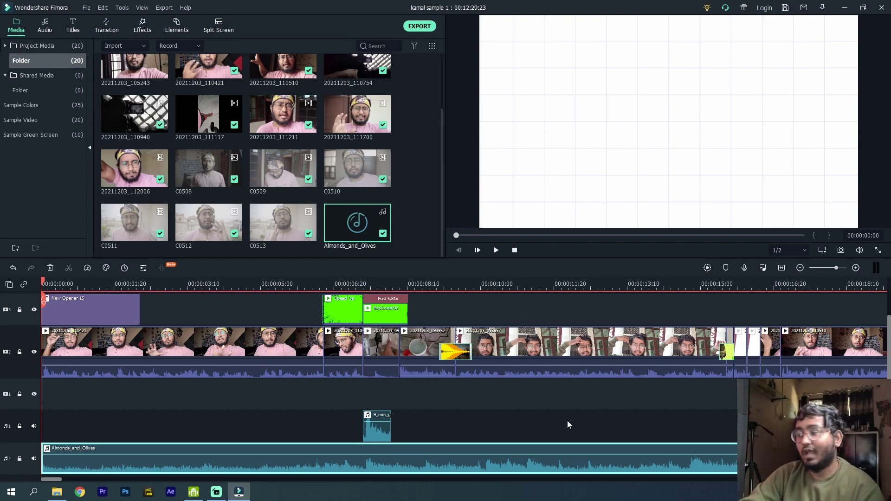
- Split the Almonds_and_Olives music at 00:00:09:25 and delete the part after the cut
click(473, 283)
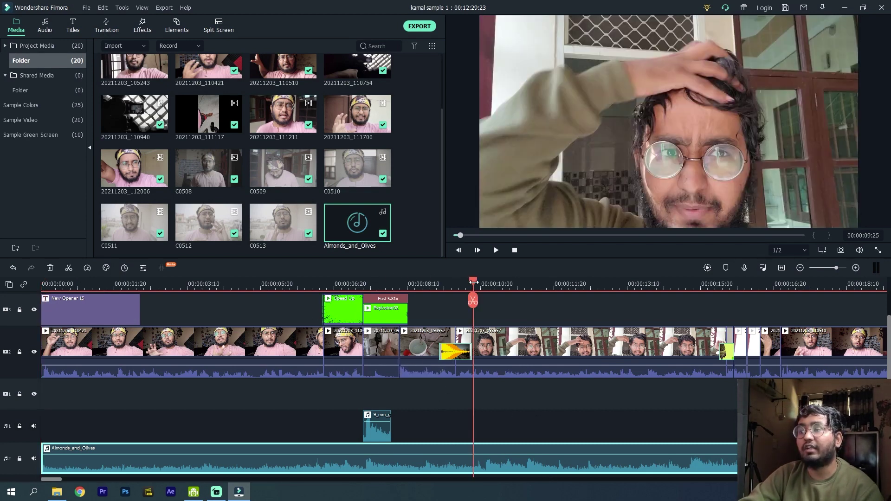
click(473, 301)
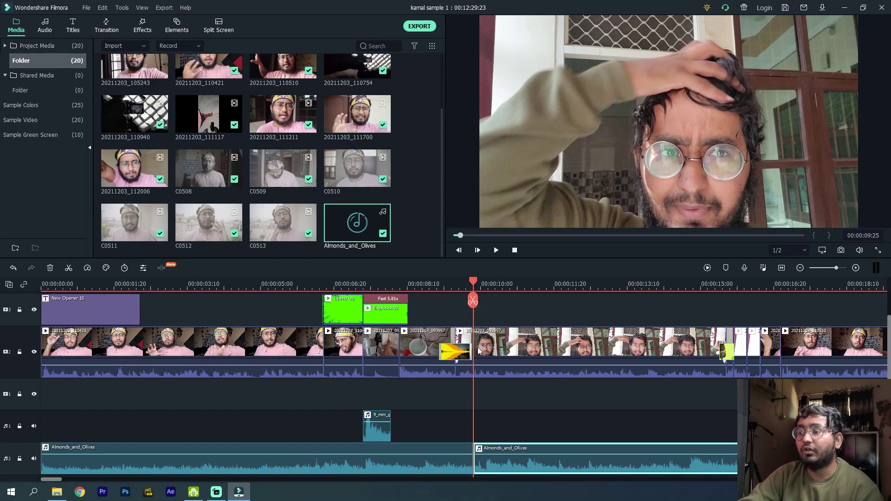
key(Delete)
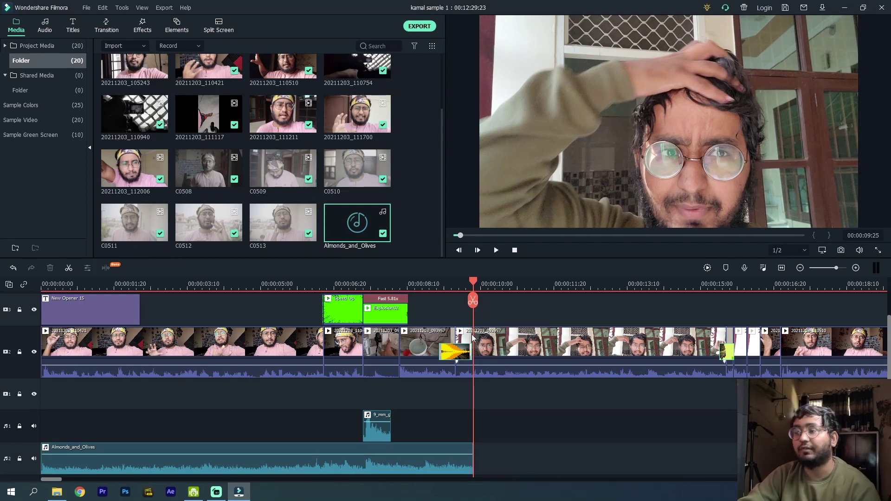
- Play the opening with the music and lower the volume of the Almonds_and_Olives clip
drag(473, 282, 325, 282)
key(Home)
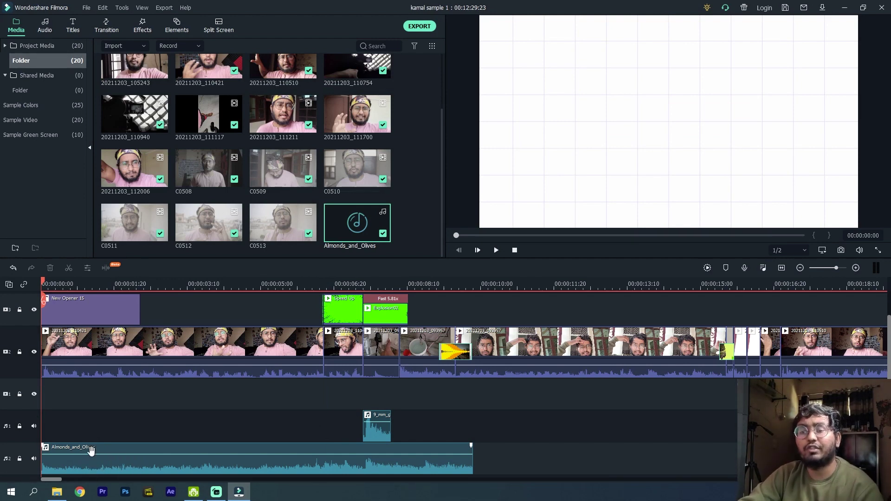
key(space)
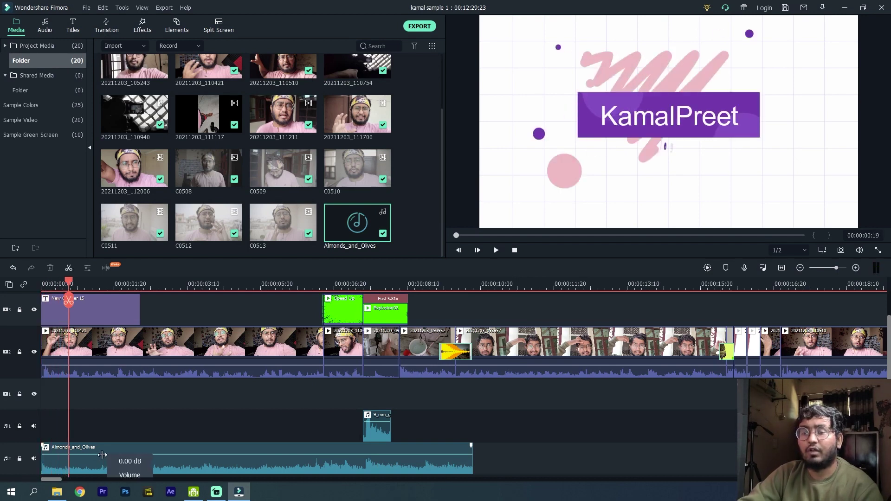
drag(102, 454, 100, 460)
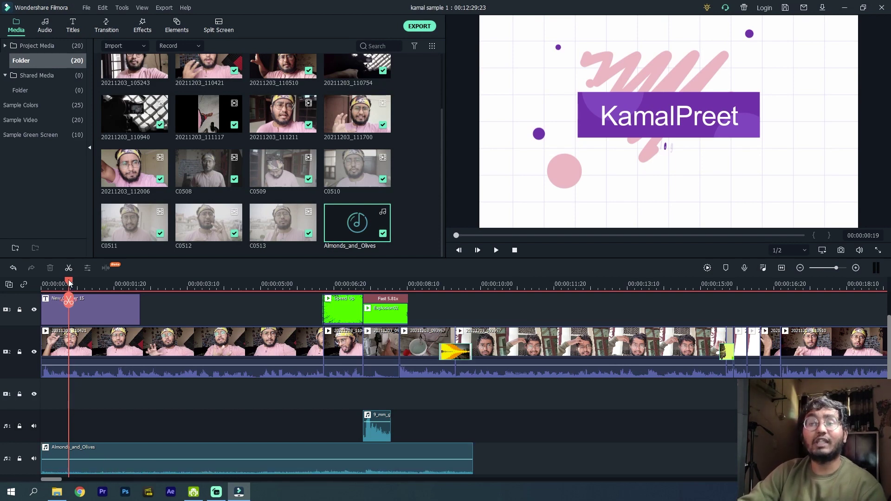
- Play the project from the start through the explosion to check the music level, and save the project
drag(69, 282, 41, 284)
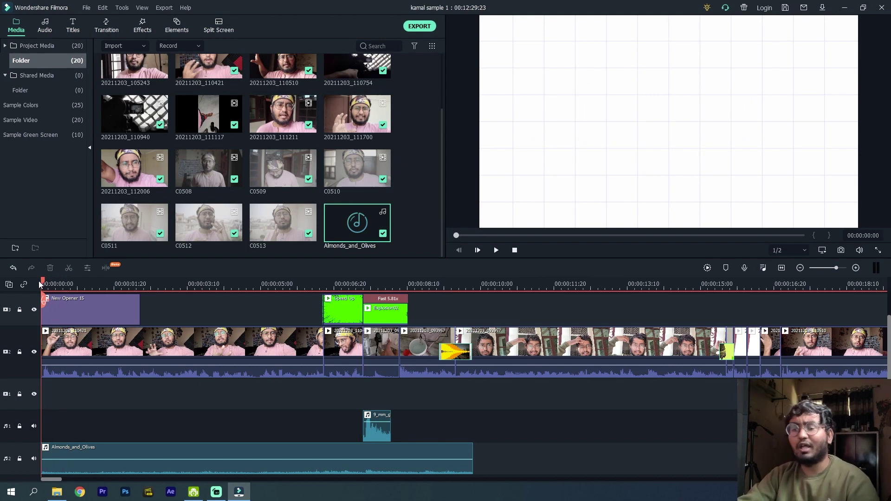
key(space)
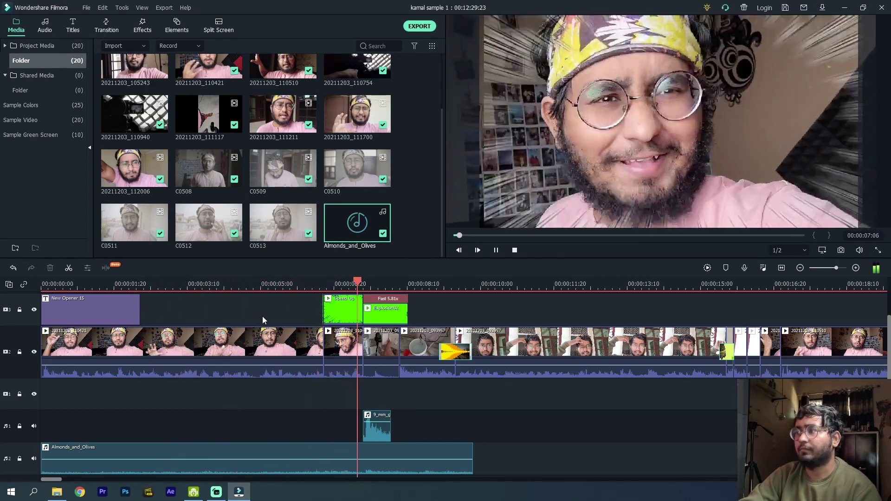
key(space)
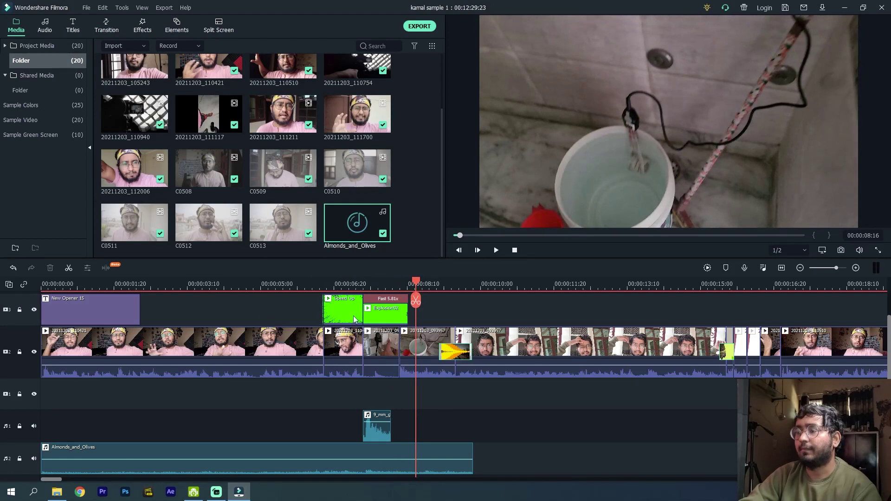
key(ctrl+s)
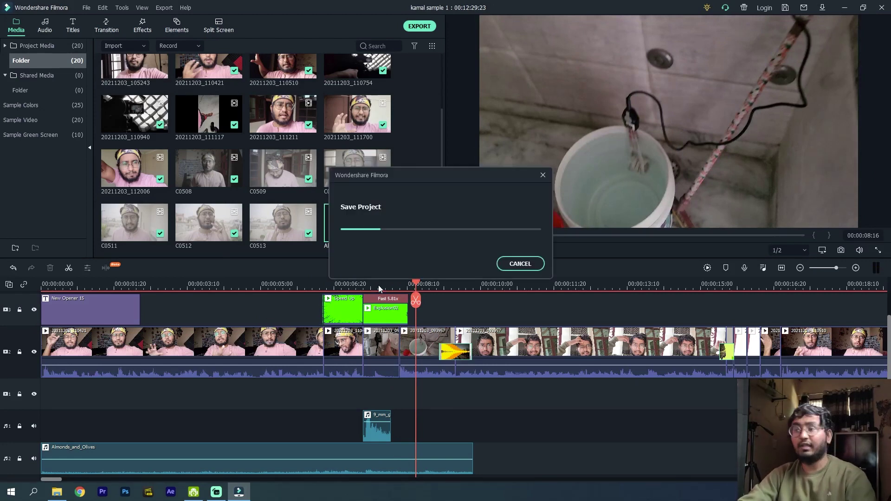
- Scrub from the opening title through the speed-lines overlay to the start of the explosion
click(97, 283)
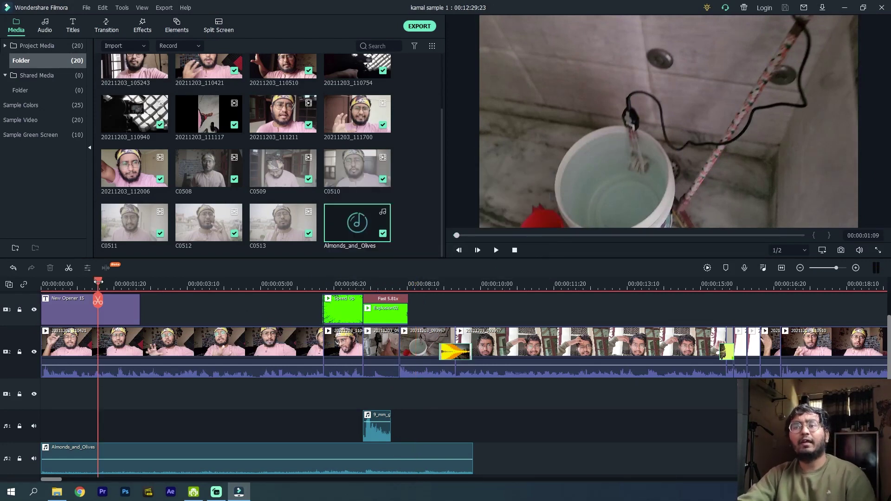
click(308, 283)
click(339, 284)
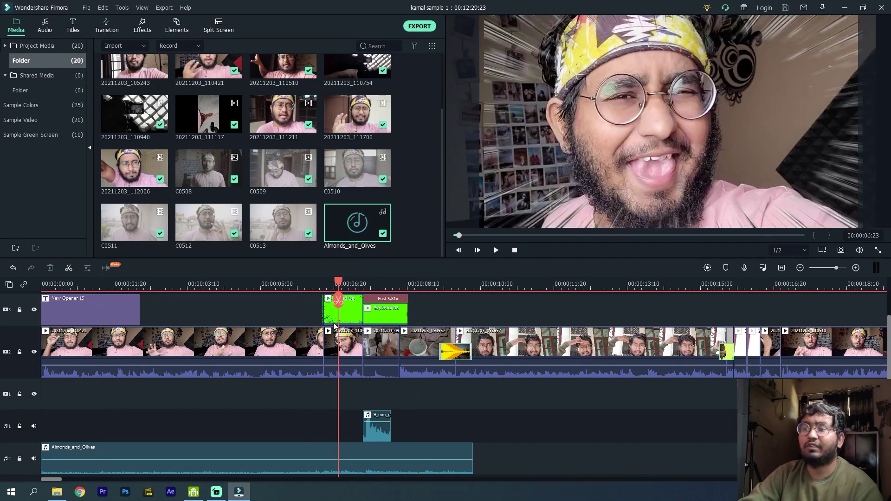
click(370, 283)
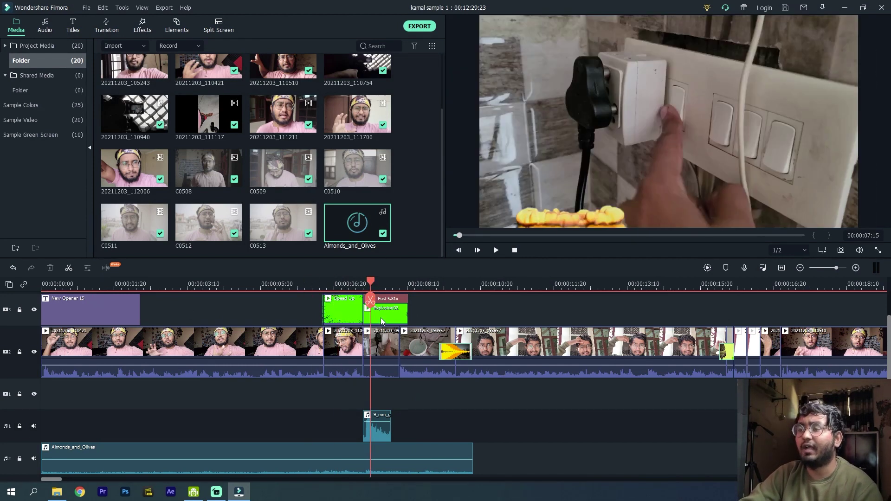
- Open the explosion overlay's video settings and examine its Chroma Key, Motion Tracking and Transform sections
click(397, 310)
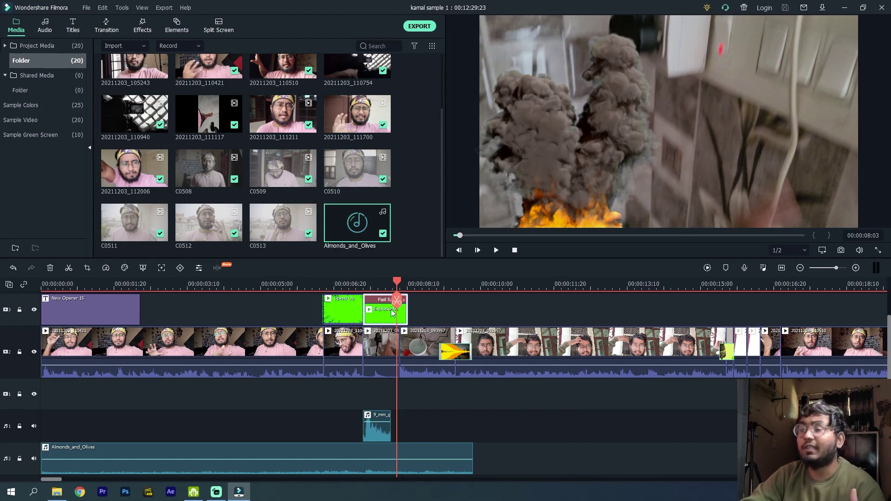
click(199, 268)
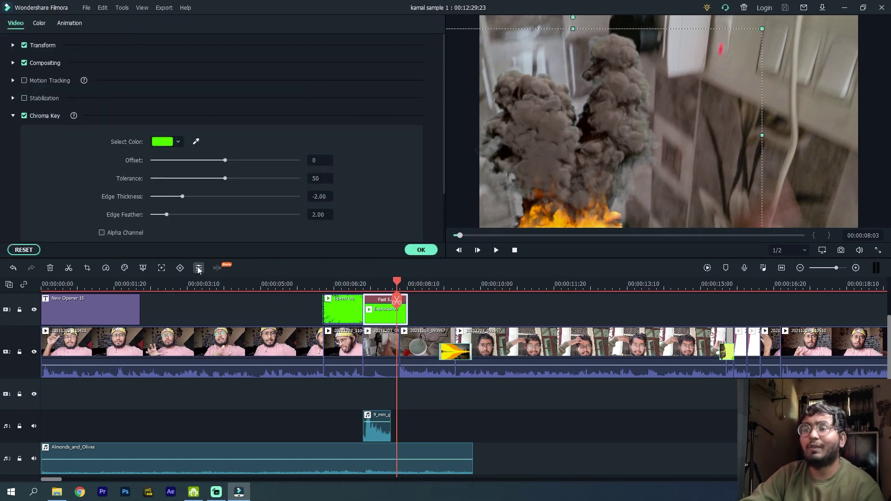
click(13, 115)
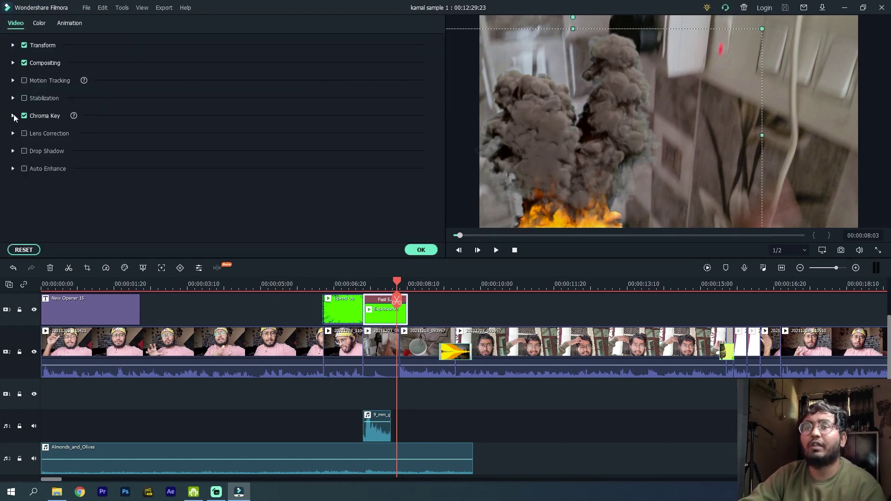
click(12, 80)
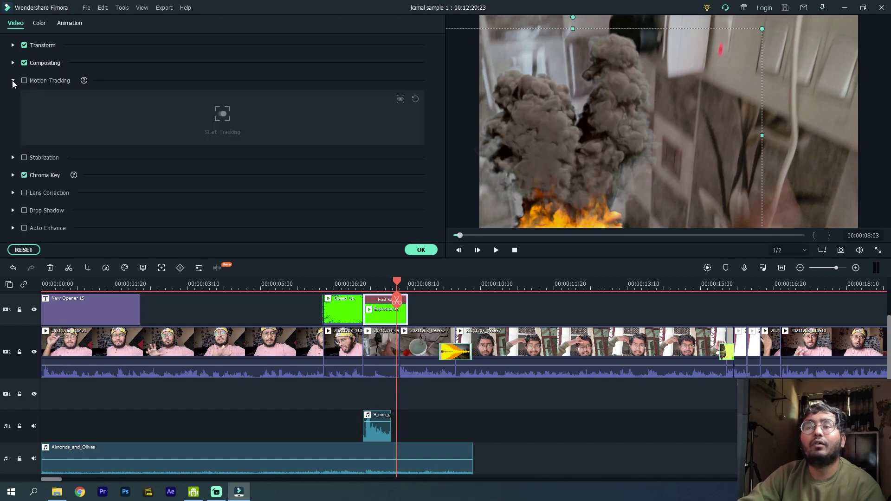
click(13, 81)
click(13, 45)
- Add custom animation keyframes to the explosion overlay at 00:00:07:16 and 00:00:08:02
click(372, 282)
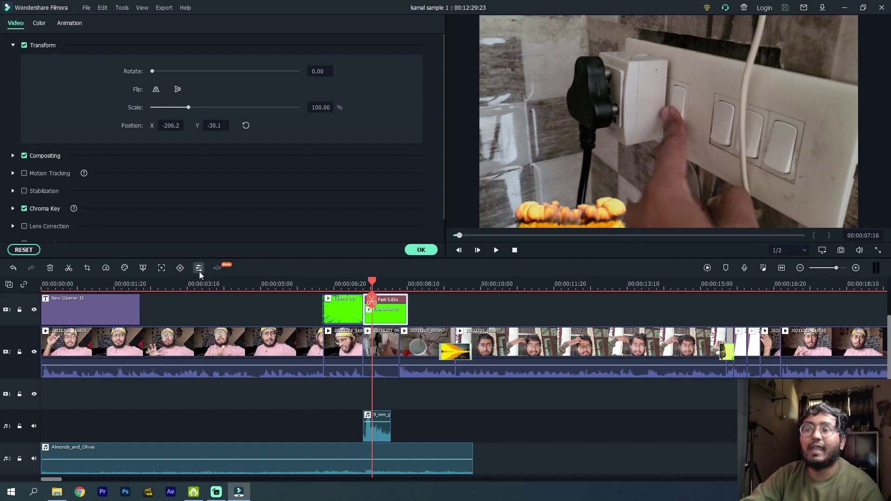
click(180, 268)
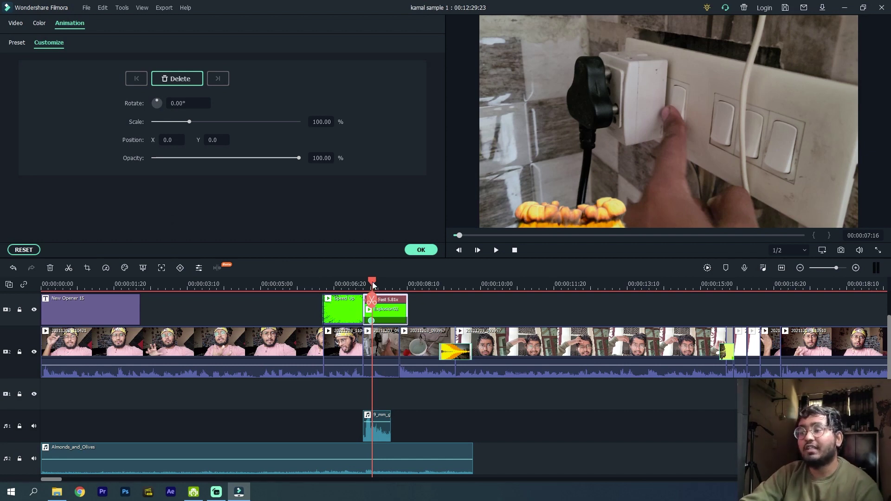
drag(373, 284, 397, 289)
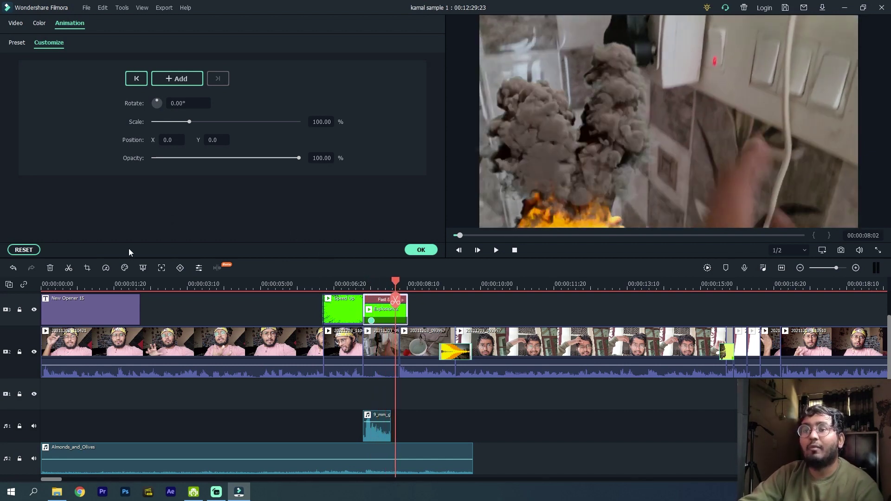
click(180, 269)
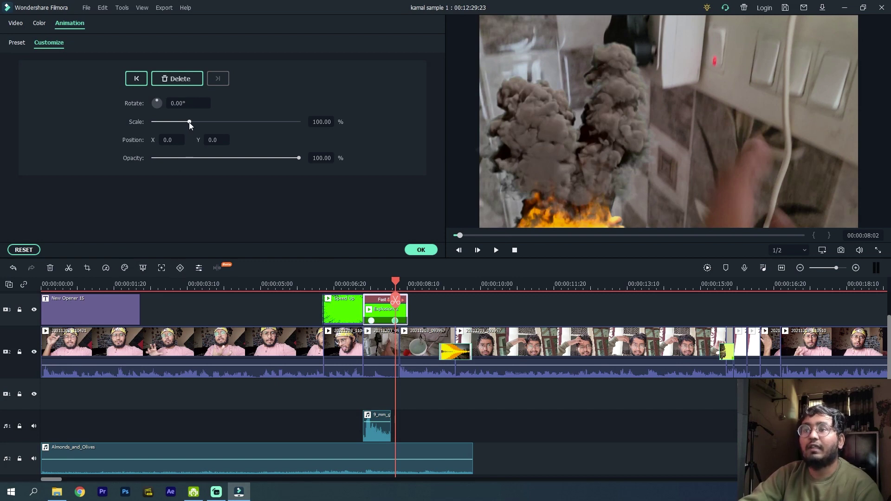
- At the second keyframe, scale the explosion to 182.17% and move it to about X 232.2, Y 127.3
drag(188, 122, 219, 123)
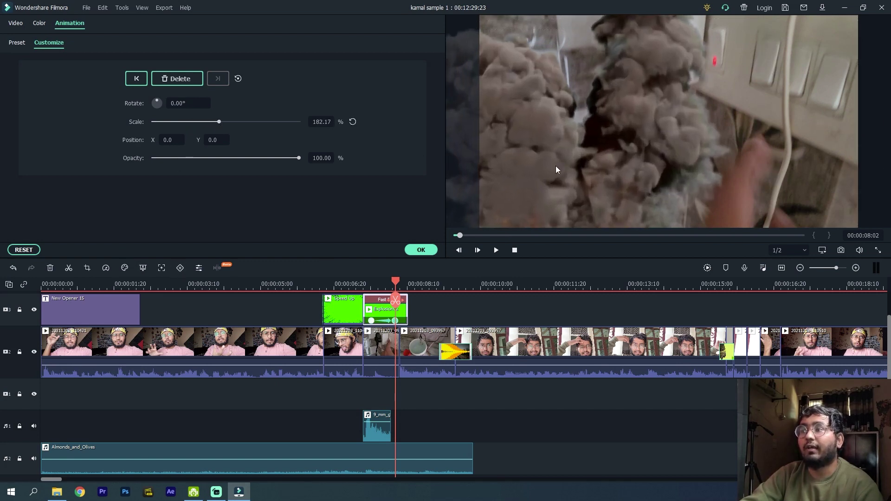
drag(572, 155, 642, 139)
drag(668, 124, 665, 110)
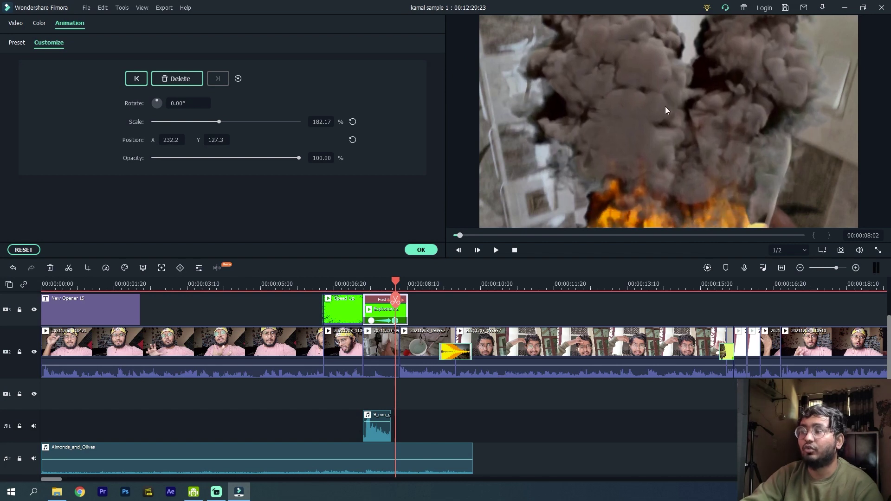
- Play and scrub through the animated explosion to check its growth, and save the project
click(386, 280)
drag(385, 281, 368, 280)
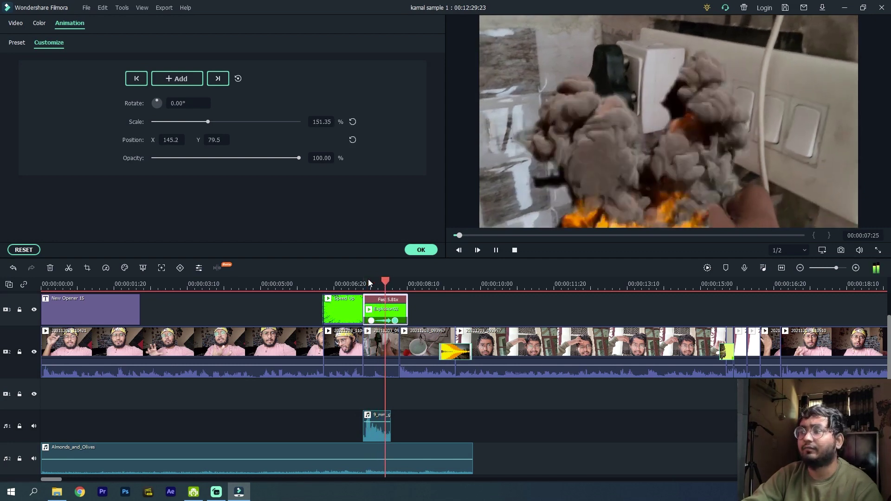
key(space)
mouse_move(409, 282)
mouse_down()
mouse_move(368, 280)
mouse_move(394, 287)
mouse_up()
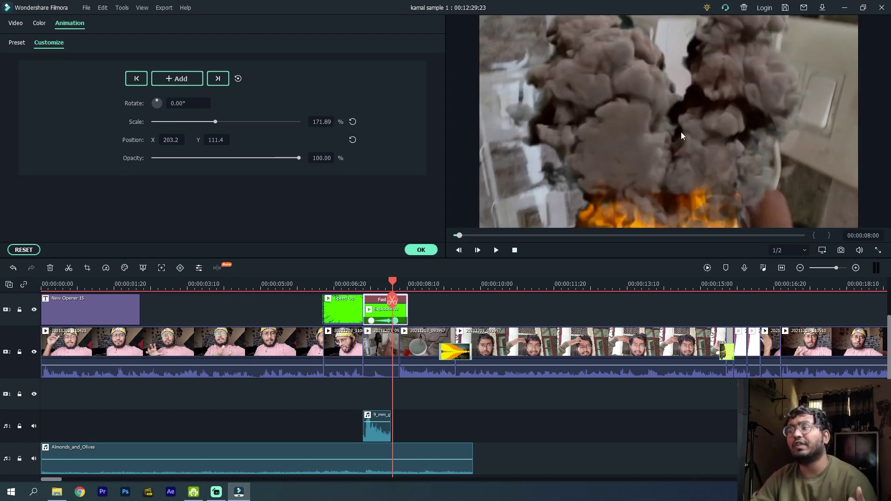
key(ctrl+s)
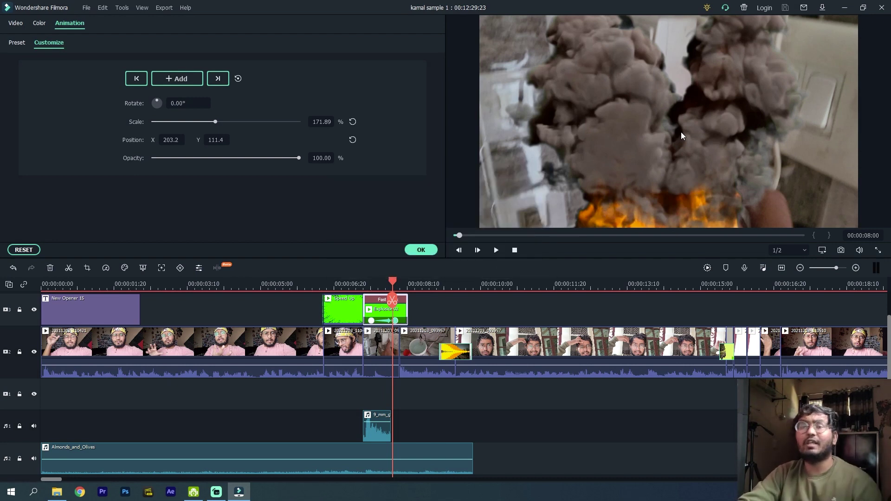
- Play the selfie clip through the keyframed explosion, and return to 00:00:03:00
click(230, 283)
key(space)
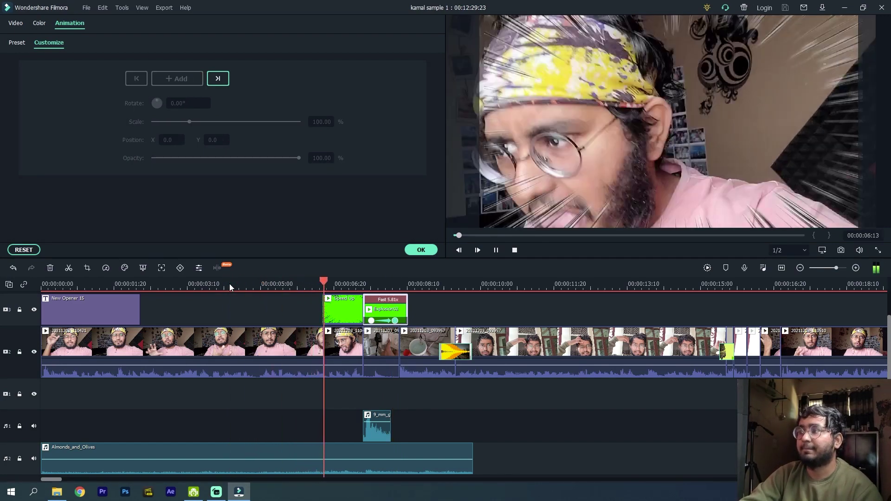
key(space)
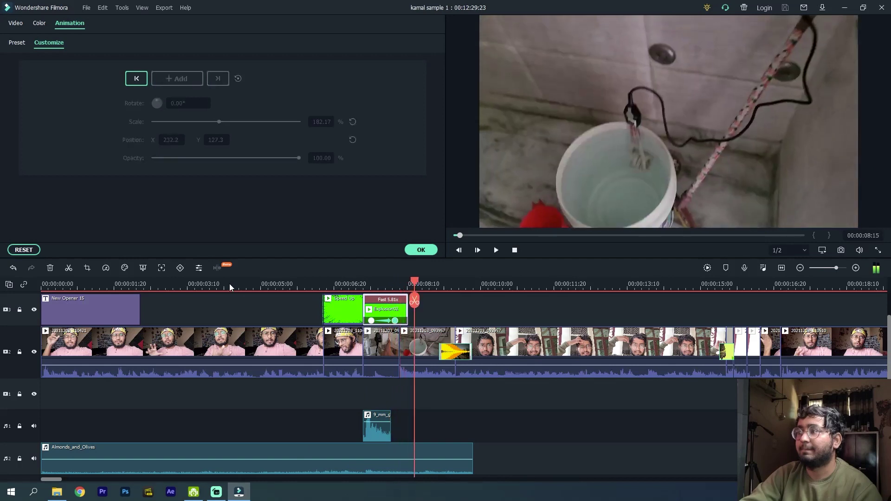
click(170, 285)
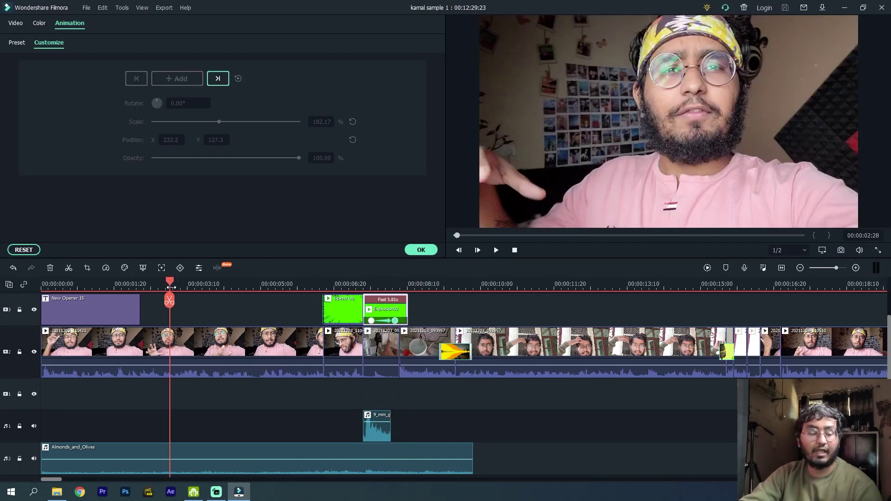
drag(171, 287, 173, 287)
- Close the explosion's settings, scrub to just before the speed-lines overlay, and fit the whole project in the timeline
click(245, 310)
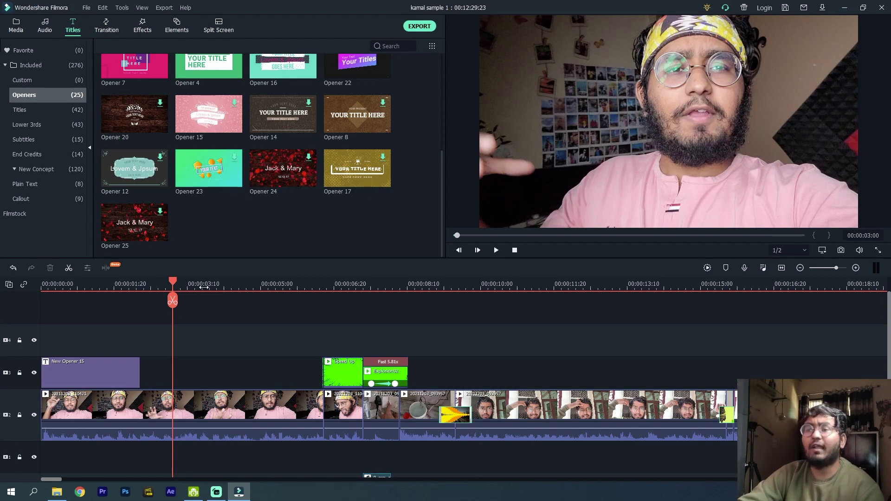
click(360, 280)
click(331, 282)
click(320, 282)
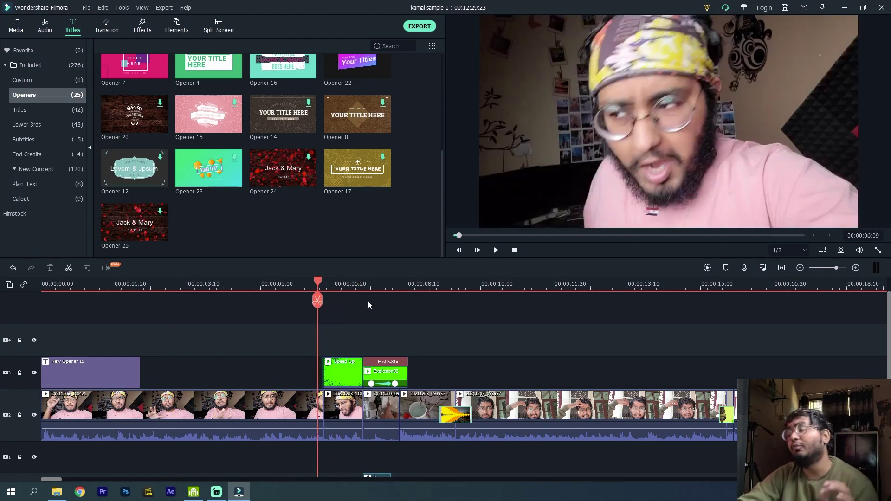
click(782, 268)
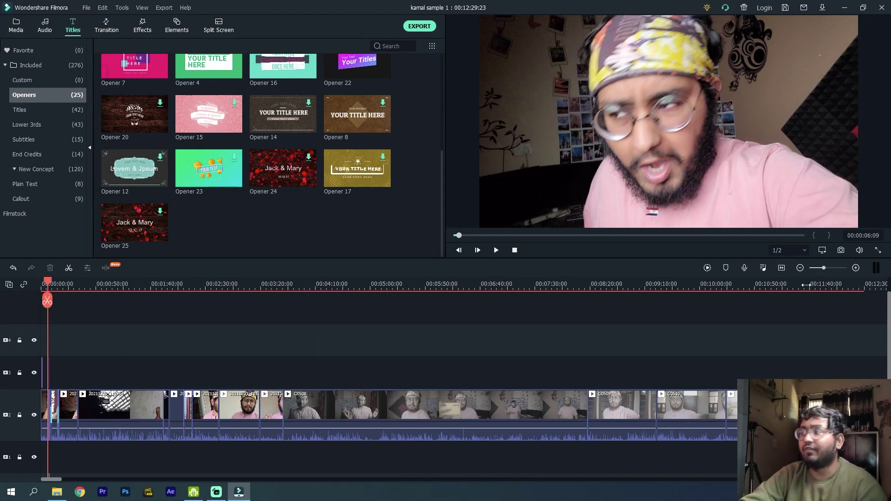
- Go to 00:00:48:01, examine the voice-over recorder's device and input options, and close the recorder without recording
click(856, 268)
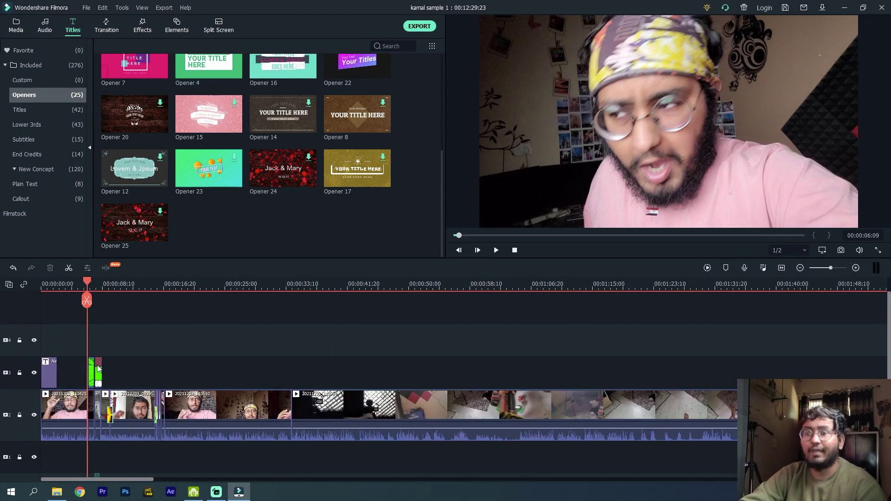
click(116, 284)
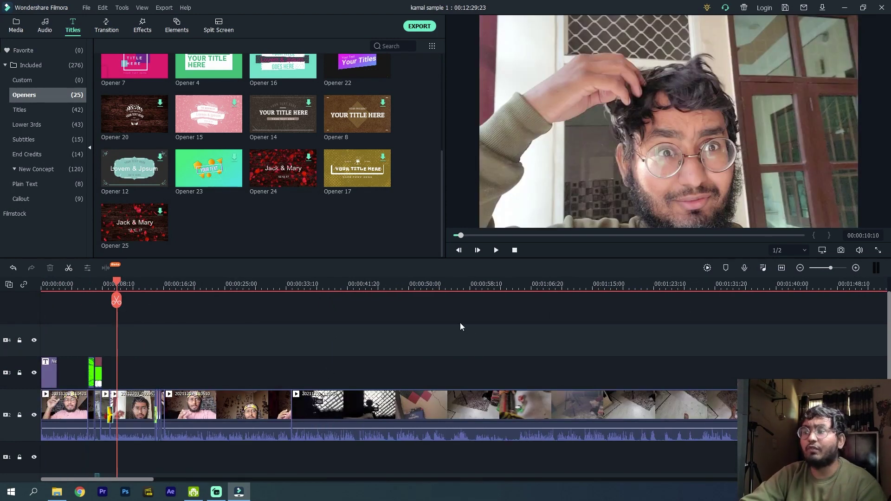
click(394, 288)
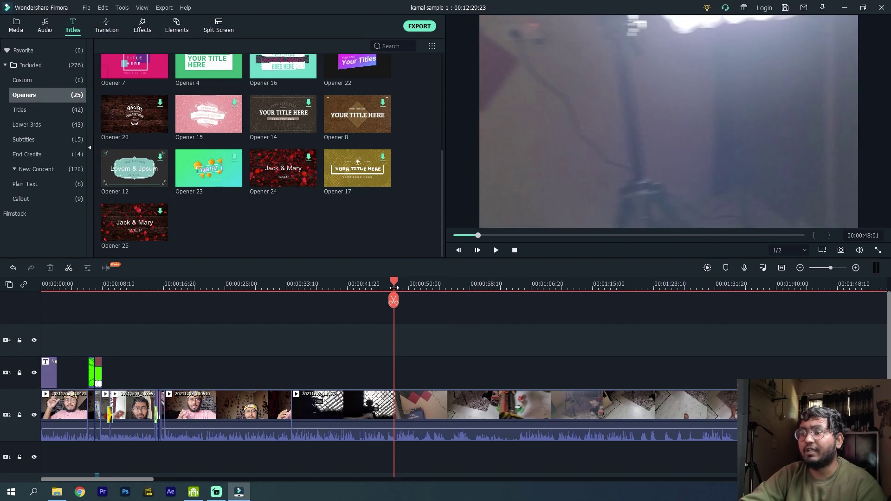
click(744, 268)
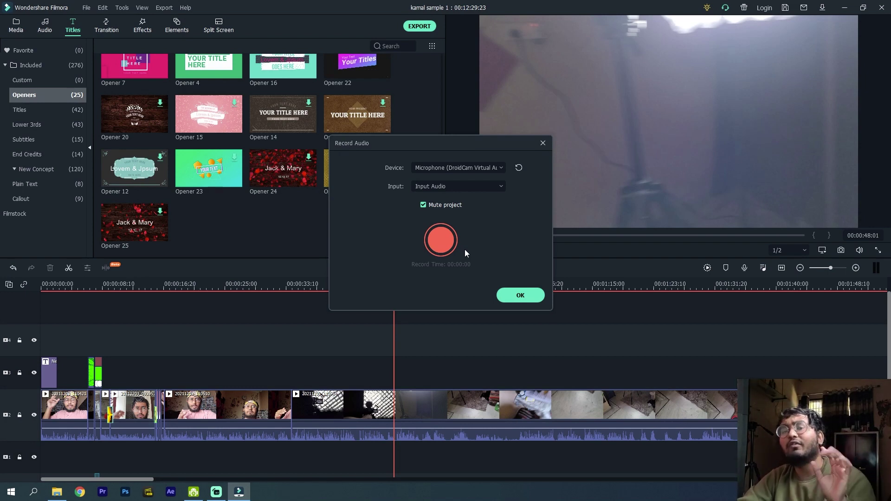
click(481, 169)
click(468, 183)
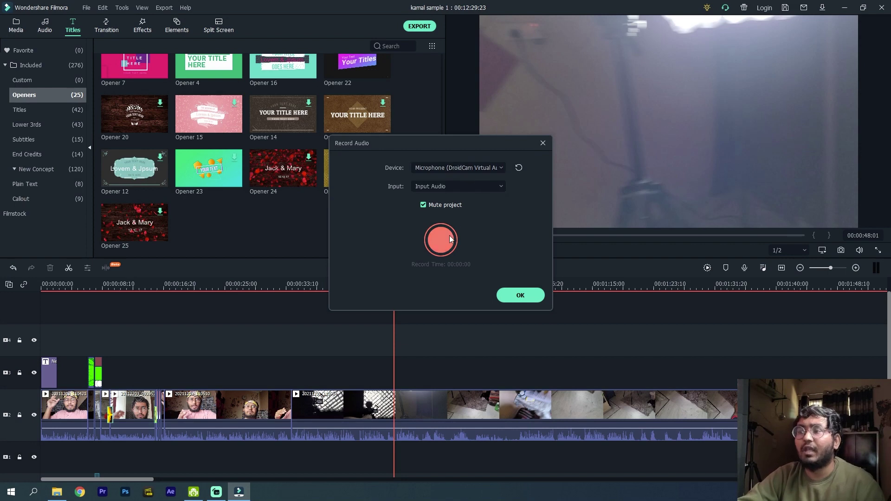
click(516, 297)
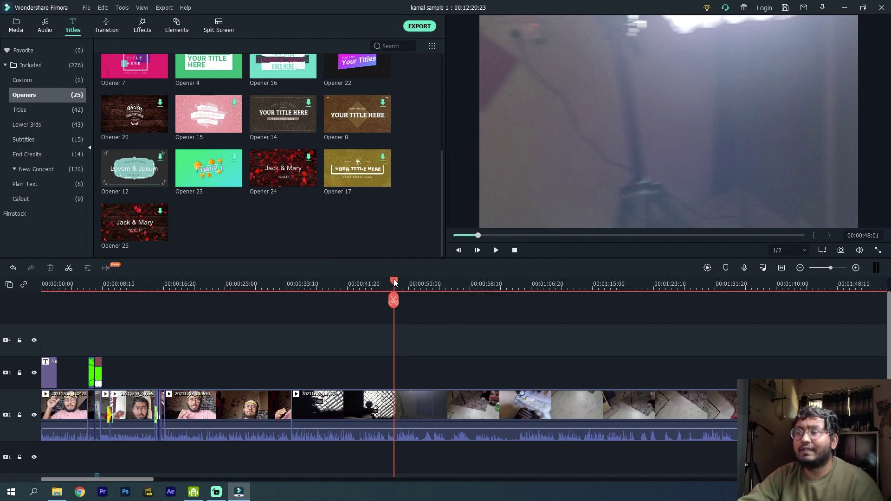
- Select the low-contrast talking clip around 00:04:05:28, open its advanced color correction, and browse the available color presets
drag(344, 286, 328, 286)
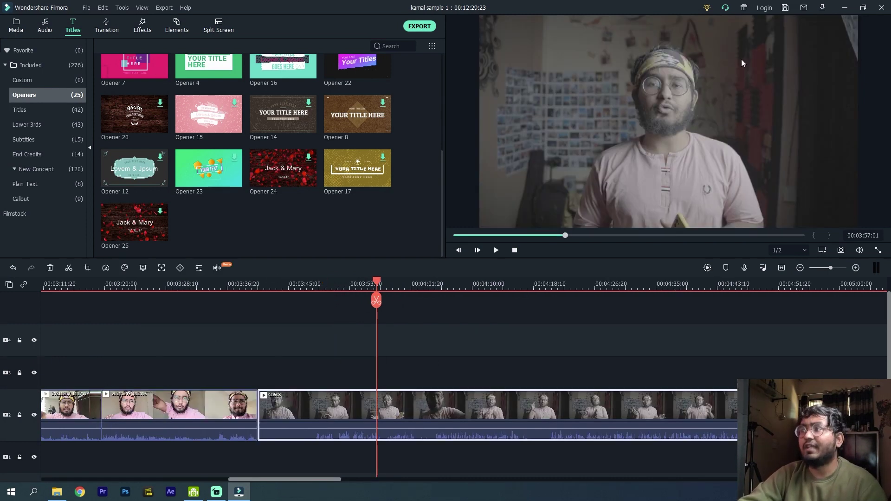
click(441, 285)
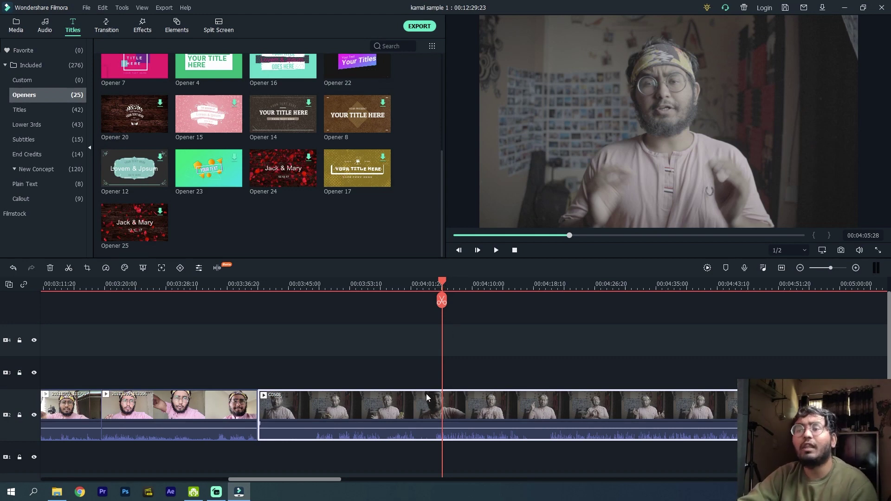
click(125, 268)
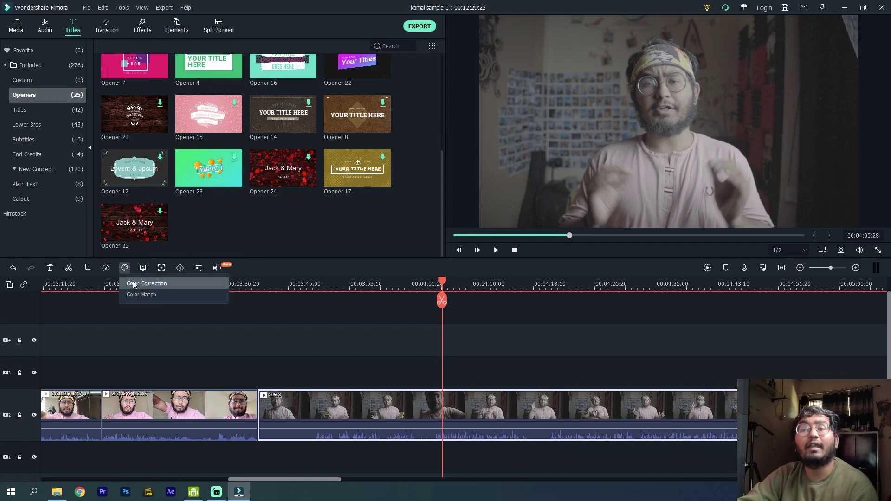
click(134, 283)
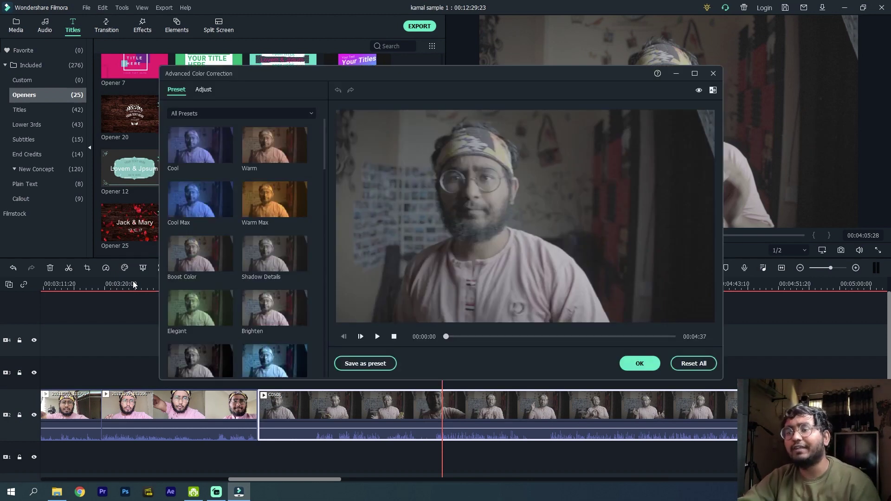
scroll(244, 225, down, 10)
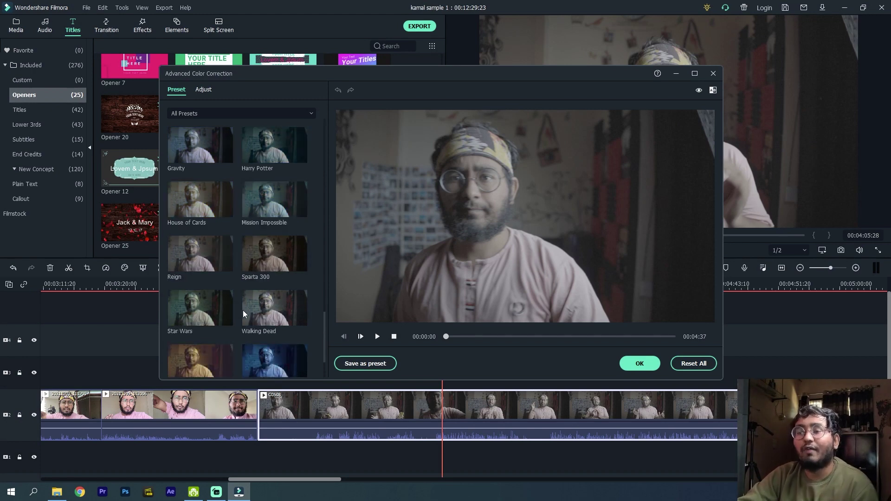
scroll(246, 315, down, 2)
scroll(244, 327, up, 12)
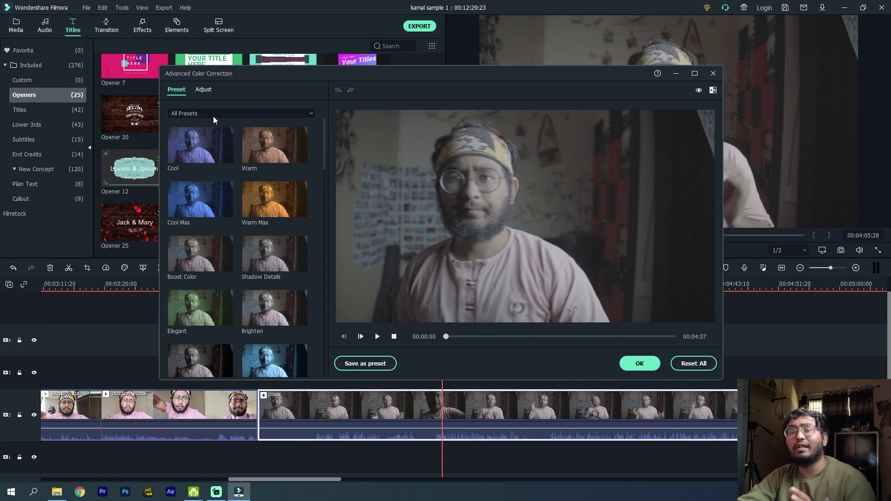
- Apply automatic color enhancement to the talking clip with threshold 5 and value 50
click(203, 89)
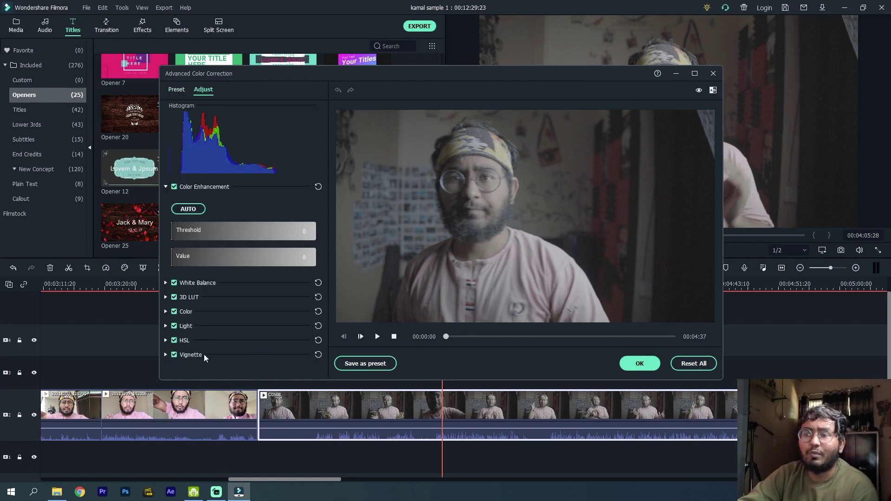
click(188, 209)
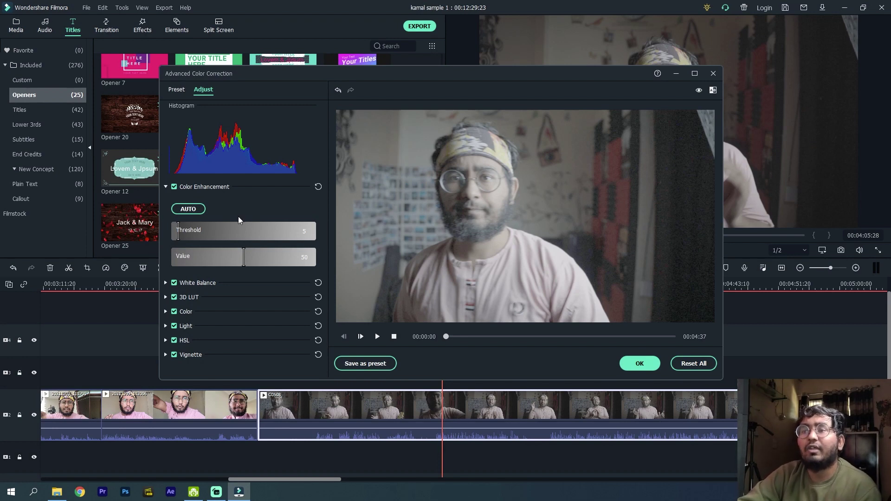
click(166, 187)
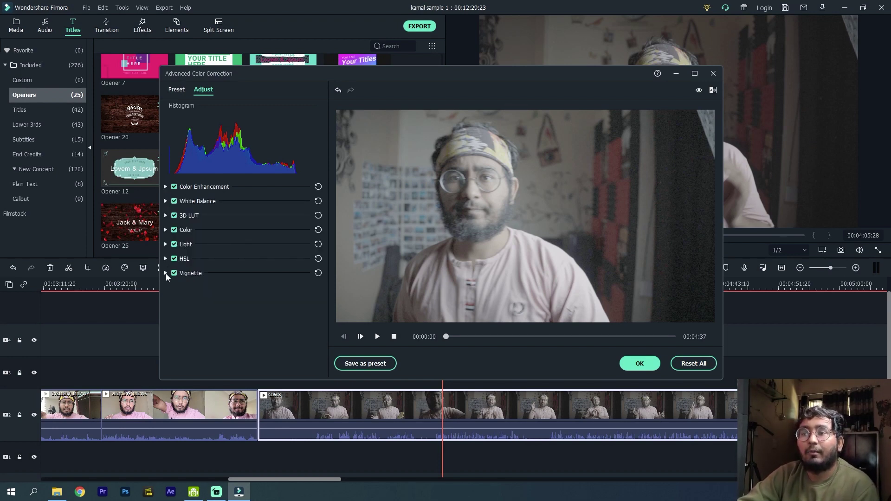
- Preview the correction at 00:01:05 and nudge the white balance temperature slightly to -0.00
click(166, 201)
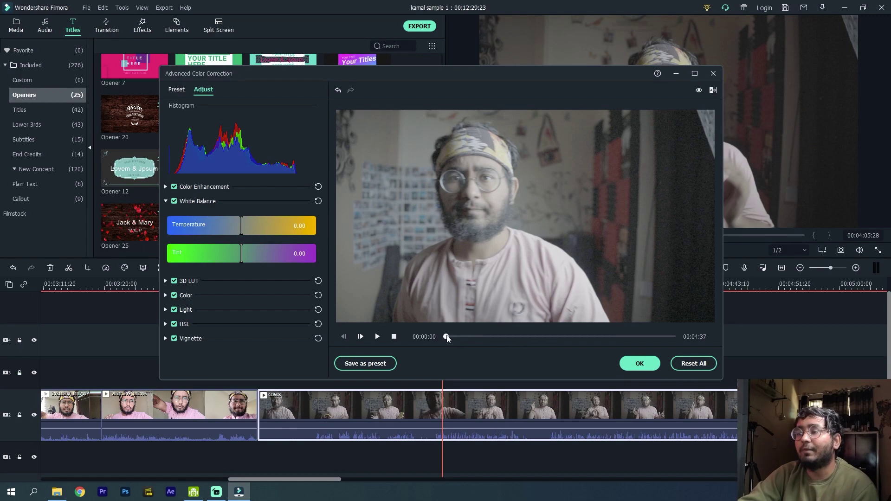
drag(446, 336, 498, 336)
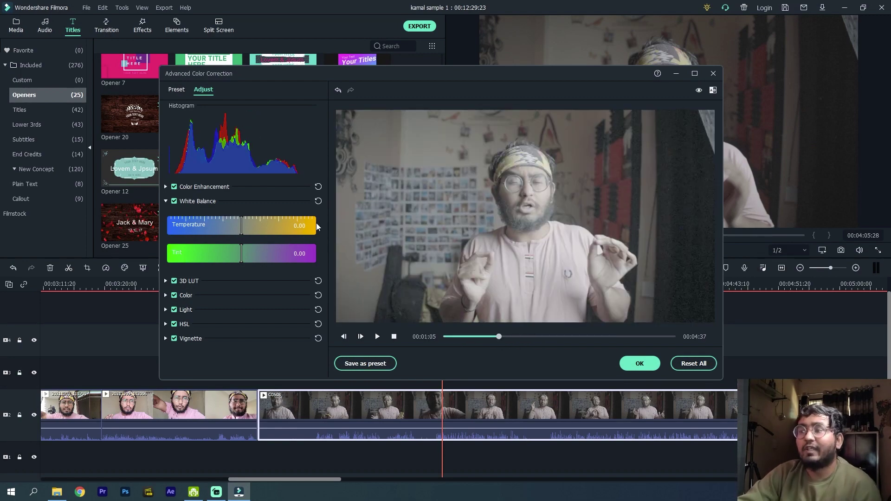
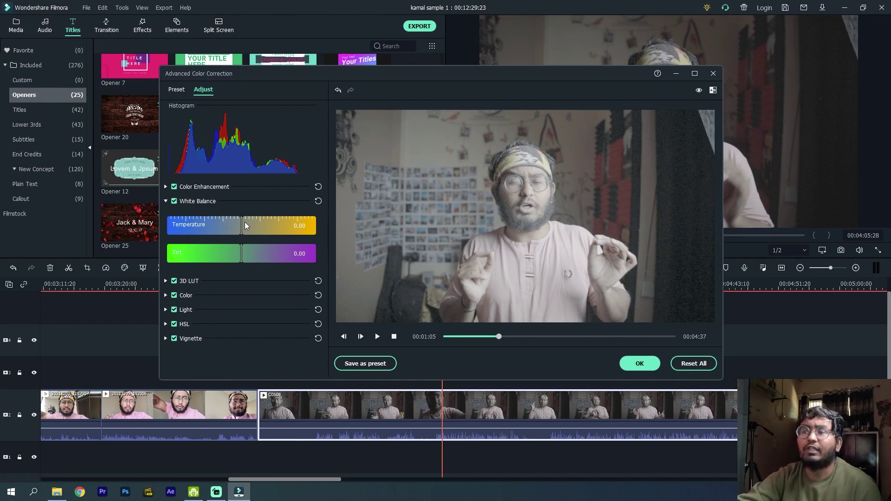
mouse_move(241, 224)
mouse_down()
mouse_move(221, 221)
mouse_move(287, 227)
mouse_move(241, 230)
mouse_up()
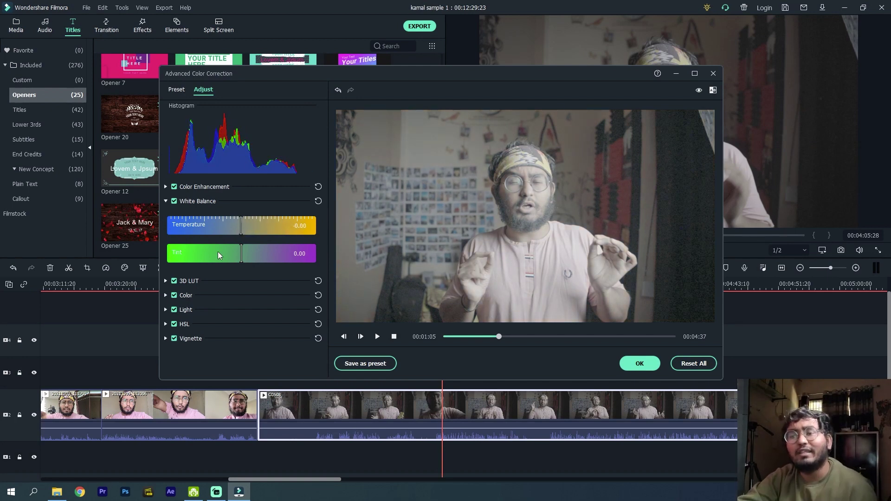
- Try the Harry Potter and Cool Film 3D LUTs on the talking clip
click(165, 281)
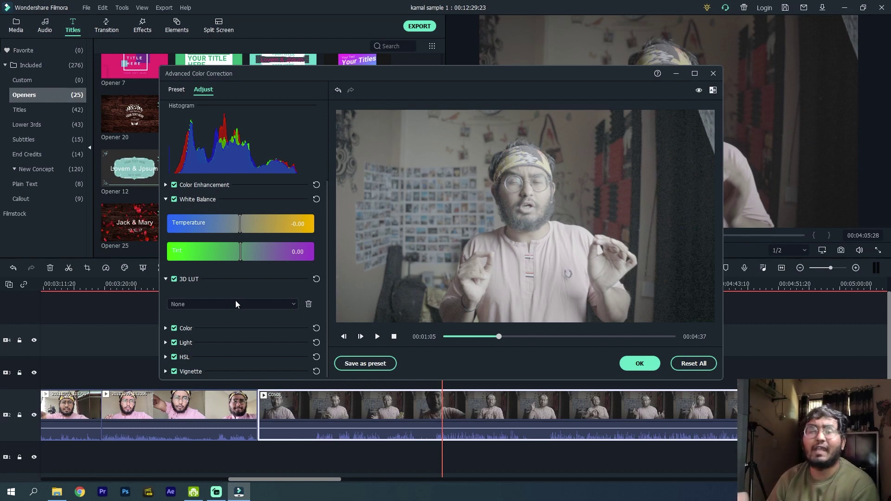
click(240, 306)
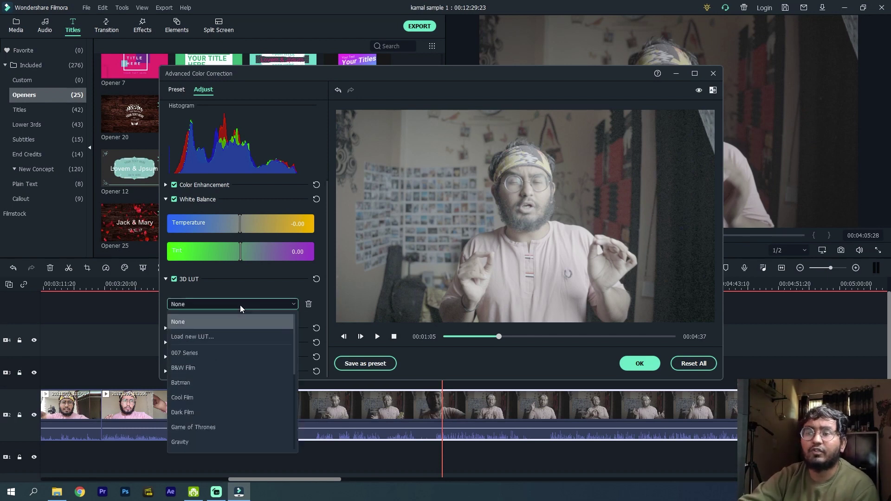
scroll(240, 330, down, 5)
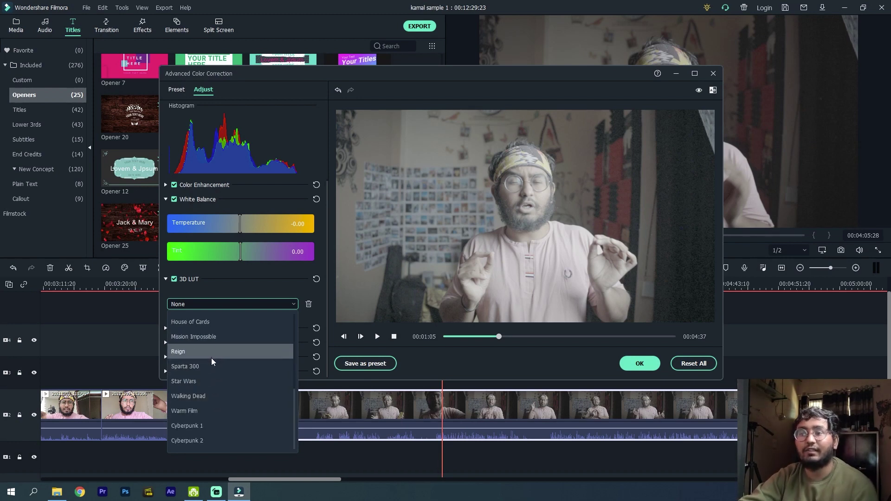
scroll(210, 355, up, 2)
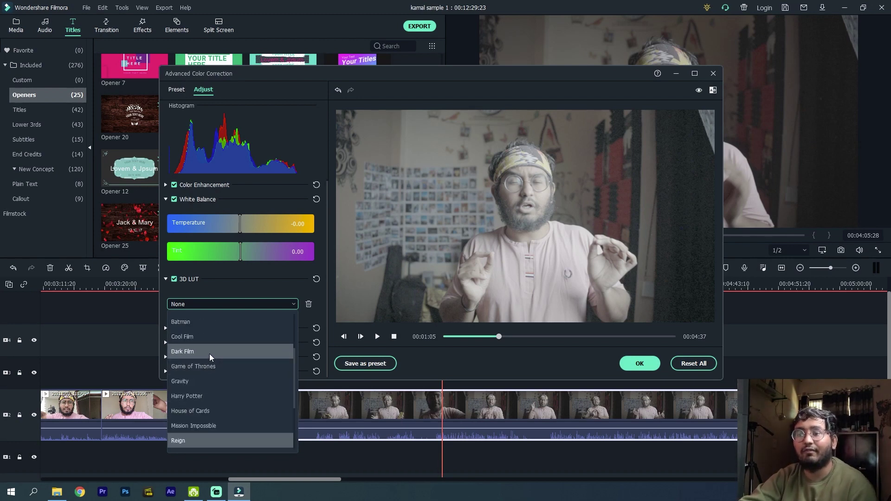
click(213, 395)
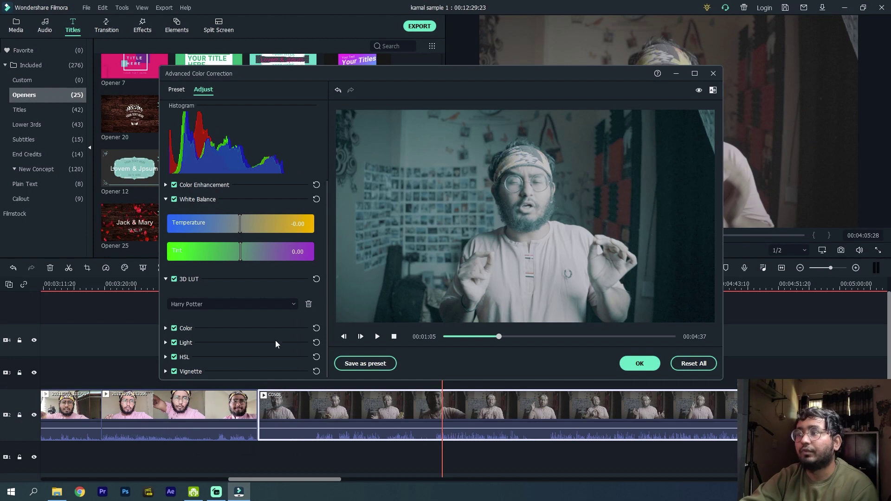
click(236, 306)
click(218, 336)
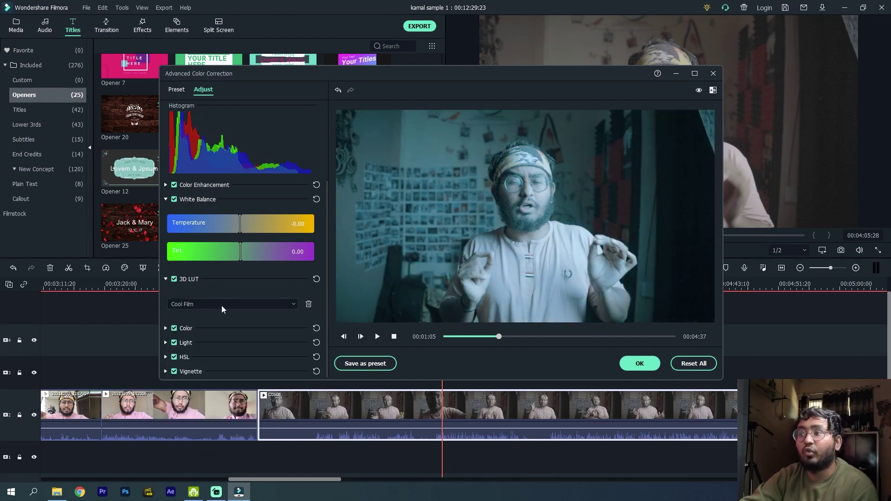
- Try the Dark Film and Batman 3D LUTs on the clip, and return the LUT to None
click(221, 303)
click(201, 352)
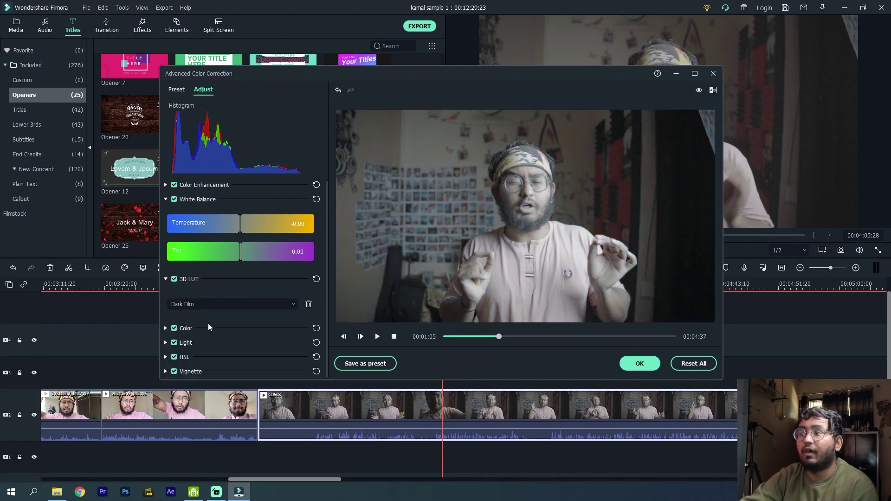
click(219, 303)
scroll(211, 315, up, 1)
click(208, 319)
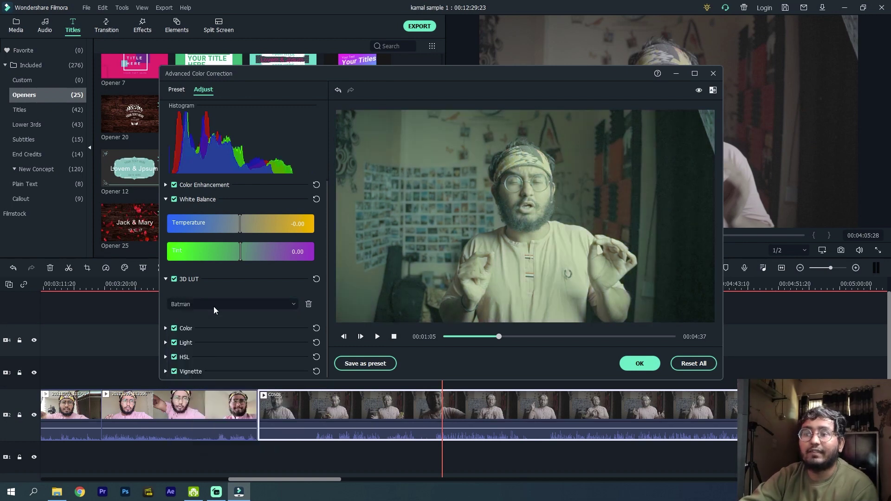
click(214, 304)
scroll(227, 401, down, 3)
click(199, 429)
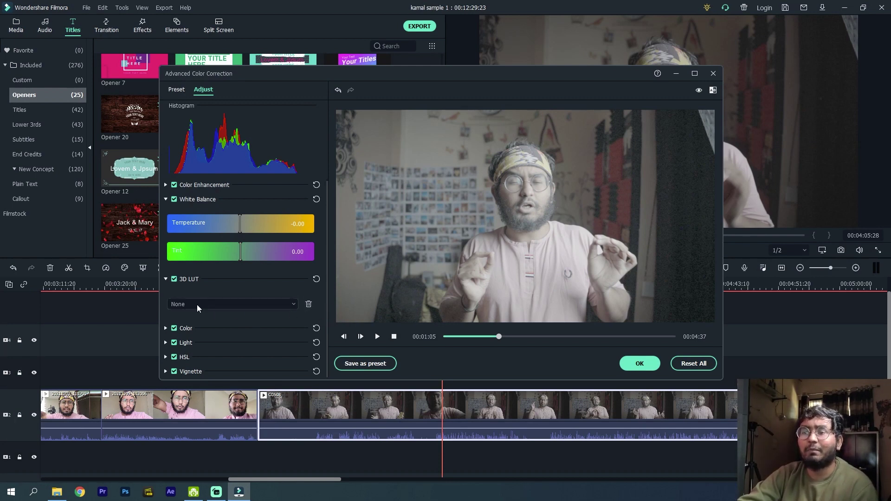
click(165, 280)
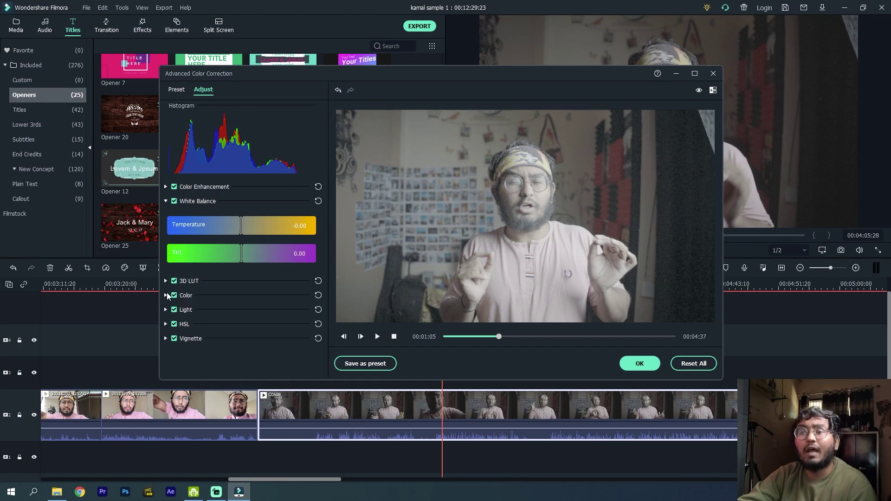
- Set the clip's exposure to -5 and its brightness to -5 in the color adjustments
click(165, 296)
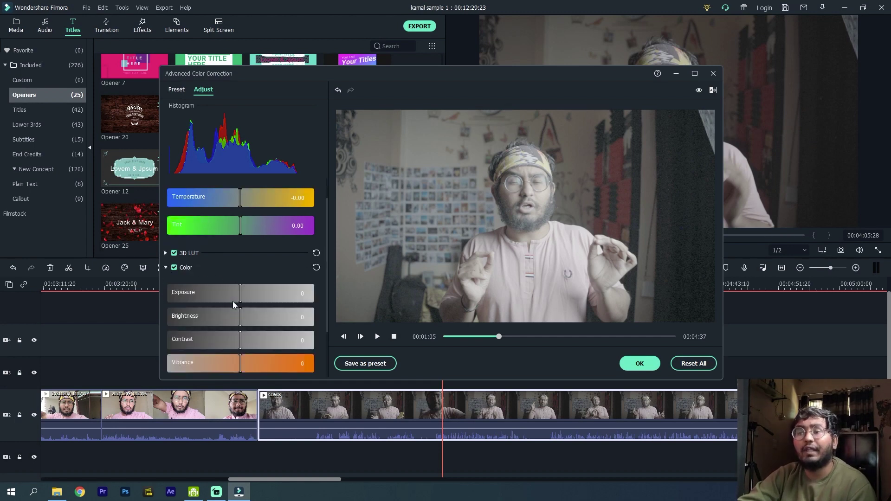
scroll(251, 262, down, 2)
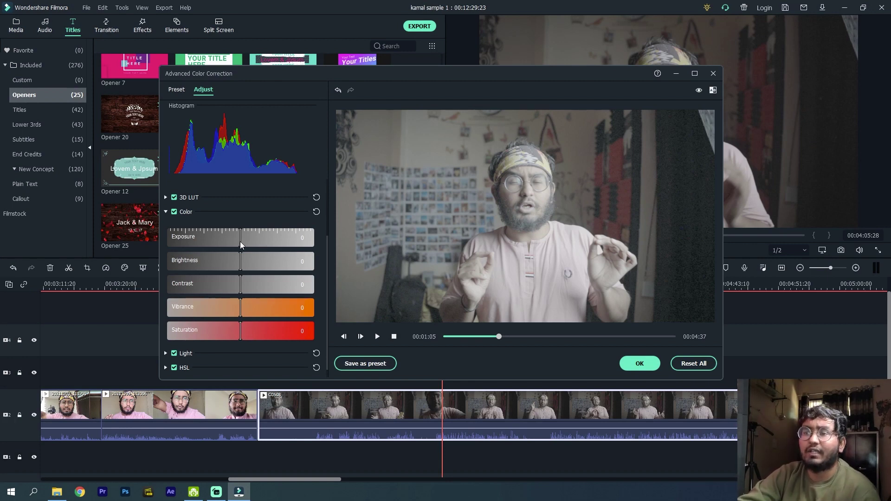
drag(240, 242, 236, 261)
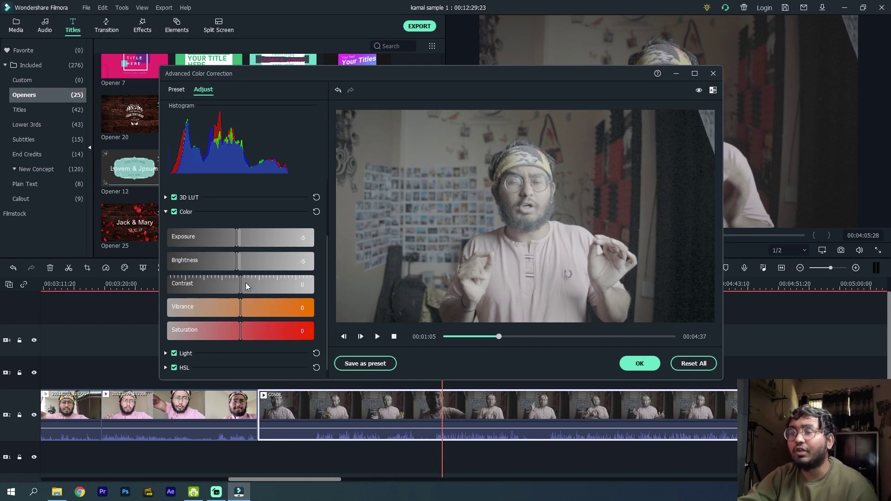
- Try the clip's contrast at 100, reduce it to 2, and raise the saturation to 85
drag(240, 284, 292, 287)
drag(301, 288, 317, 292)
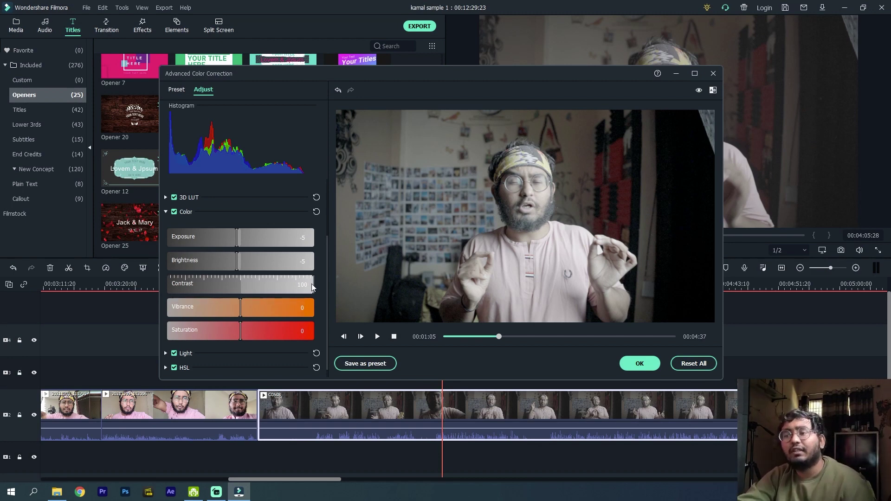
drag(313, 283, 242, 289)
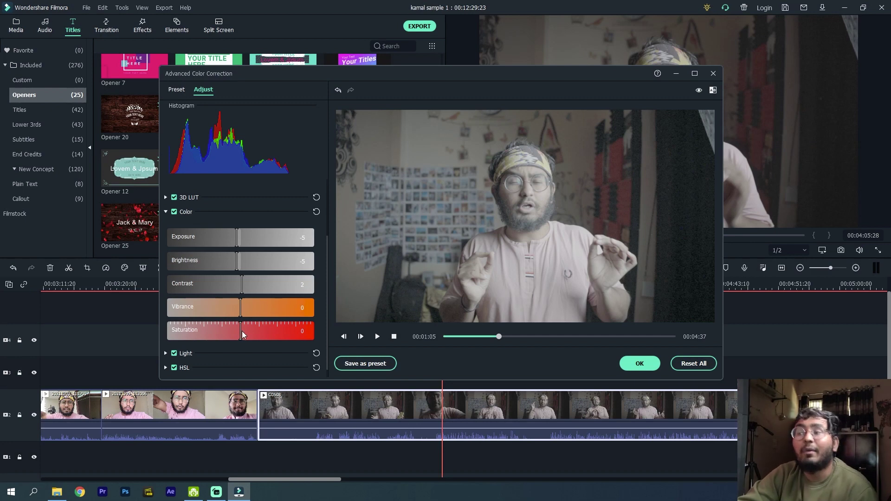
drag(241, 331, 304, 333)
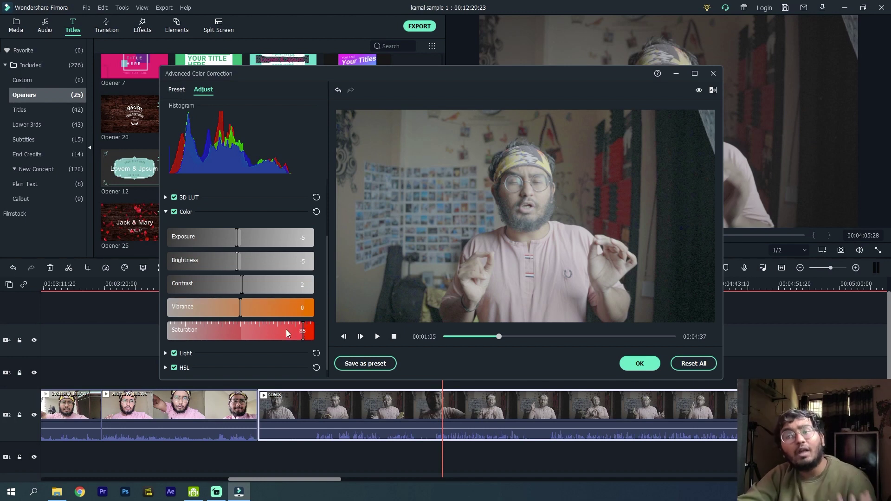
- Set the clip's vibrance to 29 and its light values to highlights -22, shadows 26, whites -17 and blacks -19
drag(243, 306, 255, 306)
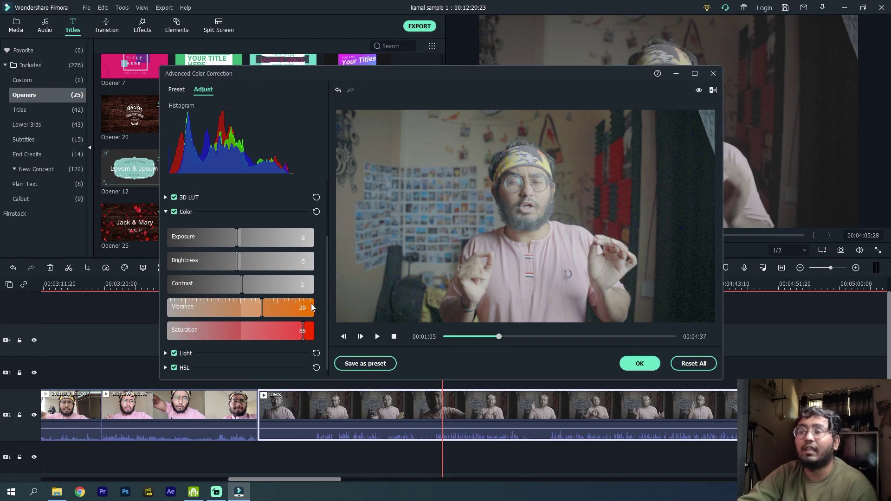
click(165, 353)
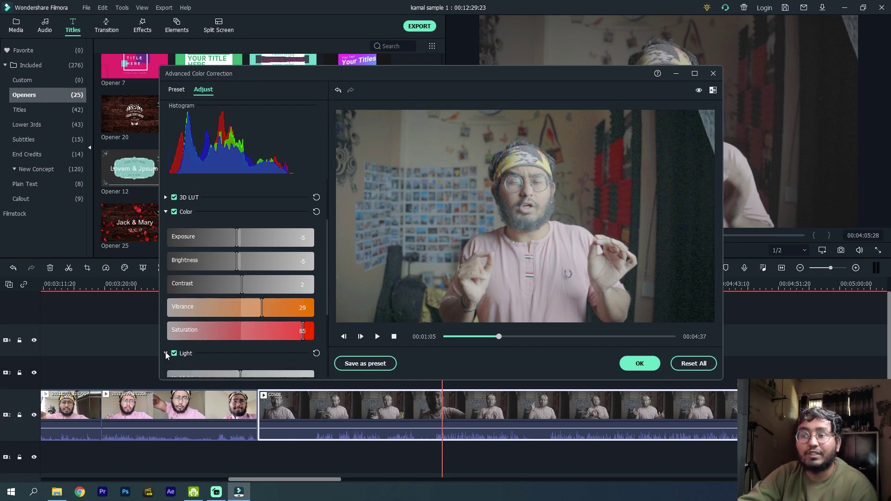
scroll(260, 330, down, 3)
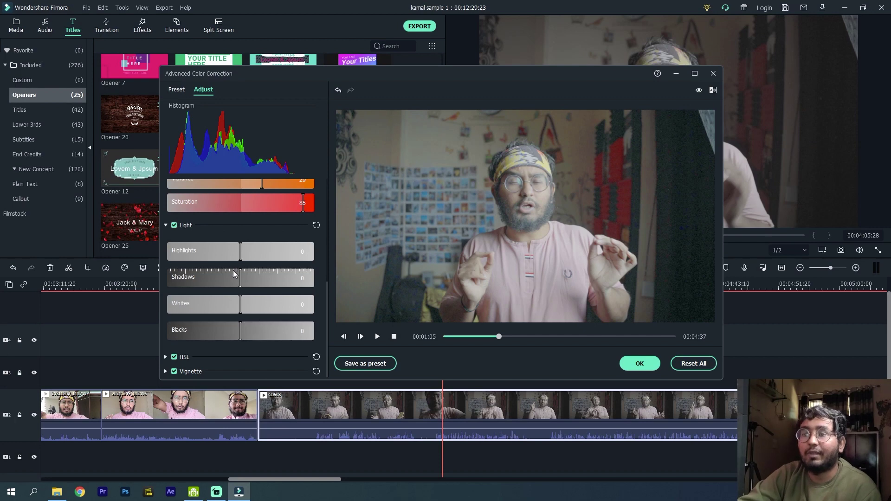
drag(240, 277, 261, 279)
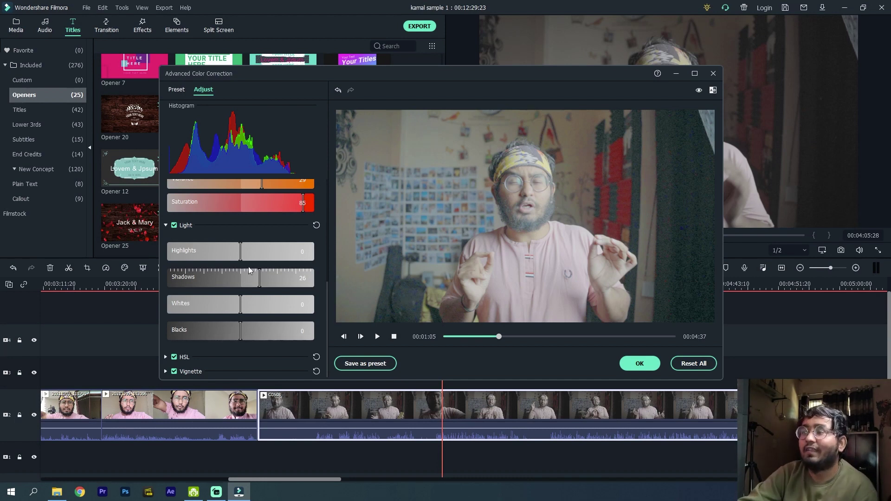
drag(238, 249, 224, 246)
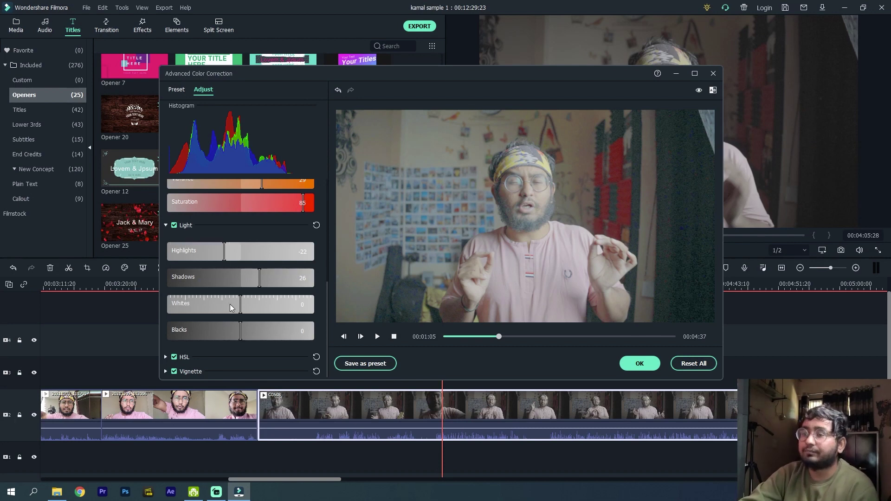
drag(238, 305, 227, 327)
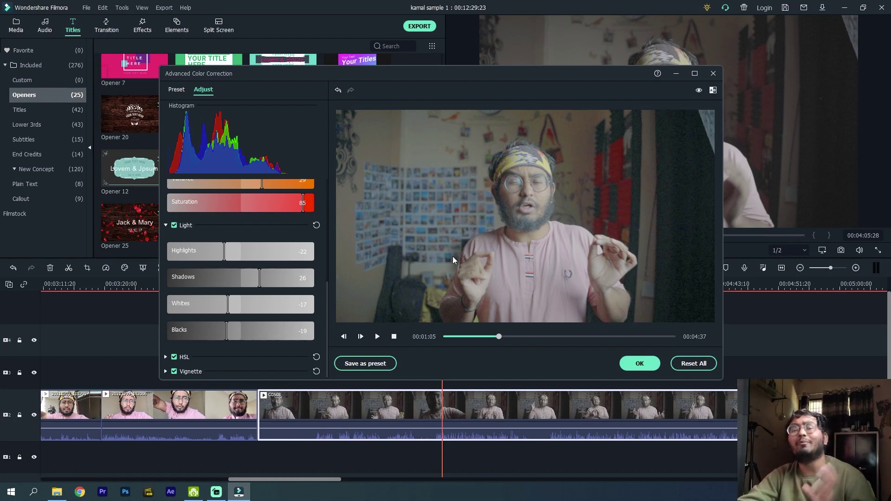
- Set the hue of the orange range to 2 in the clip's HSL adjustments
click(167, 357)
scroll(237, 343, down, 3)
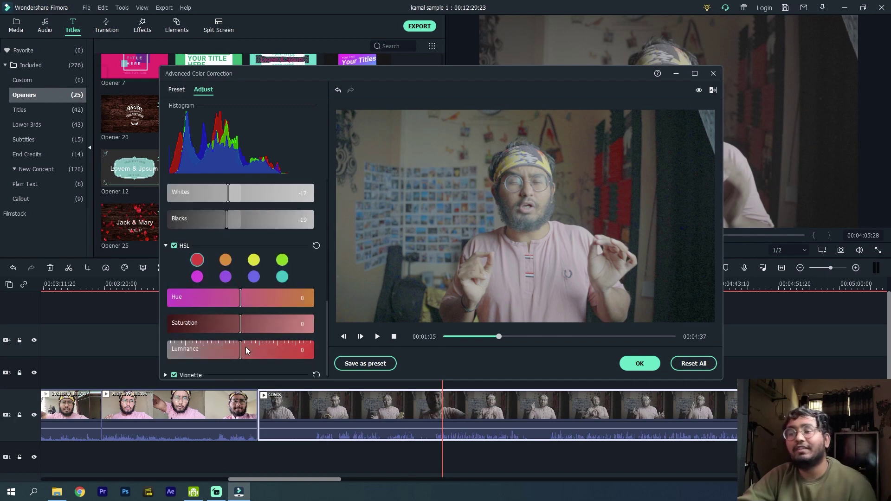
scroll(244, 343, down, 1)
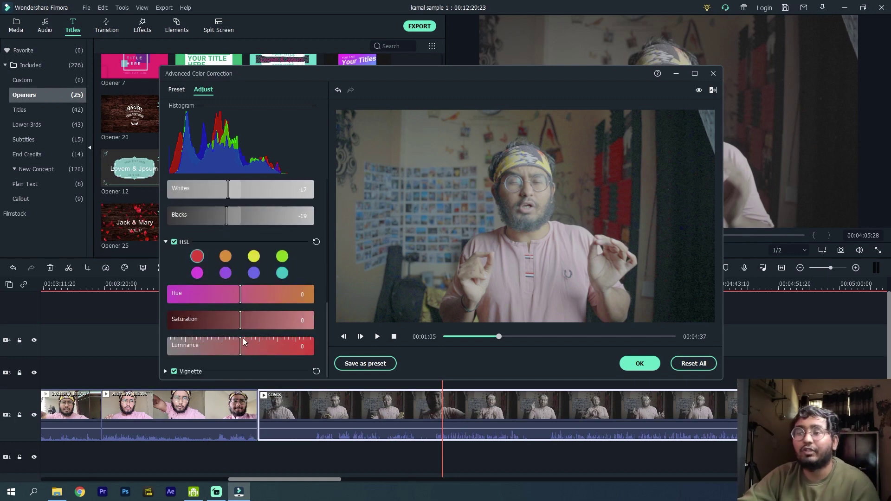
click(225, 257)
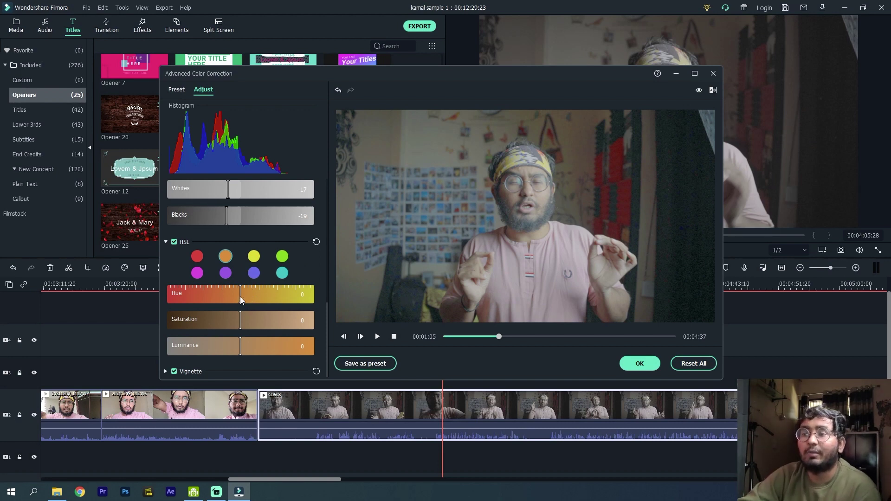
mouse_move(241, 294)
mouse_down()
mouse_move(299, 296)
mouse_move(174, 292)
mouse_move(306, 307)
mouse_move(243, 301)
mouse_up()
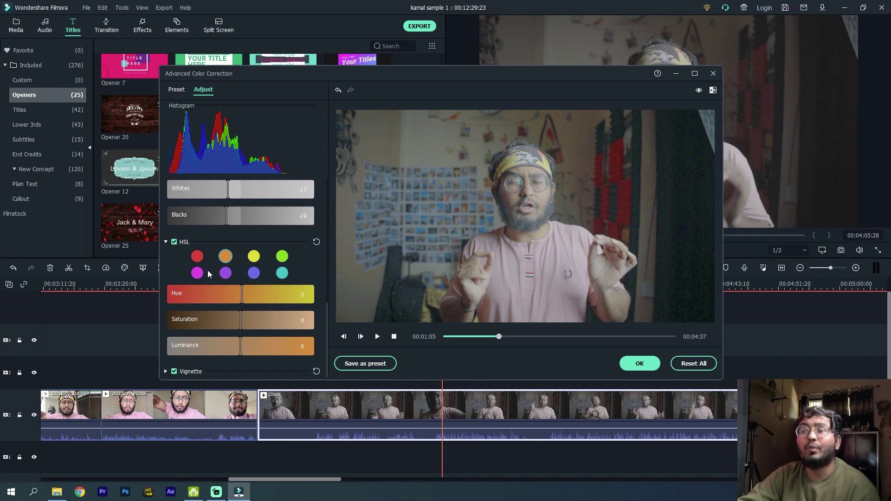
- Try strong saturation and luminance on the blue HSL range, and settle on hue 3, saturation 51 and luminance -6
click(254, 273)
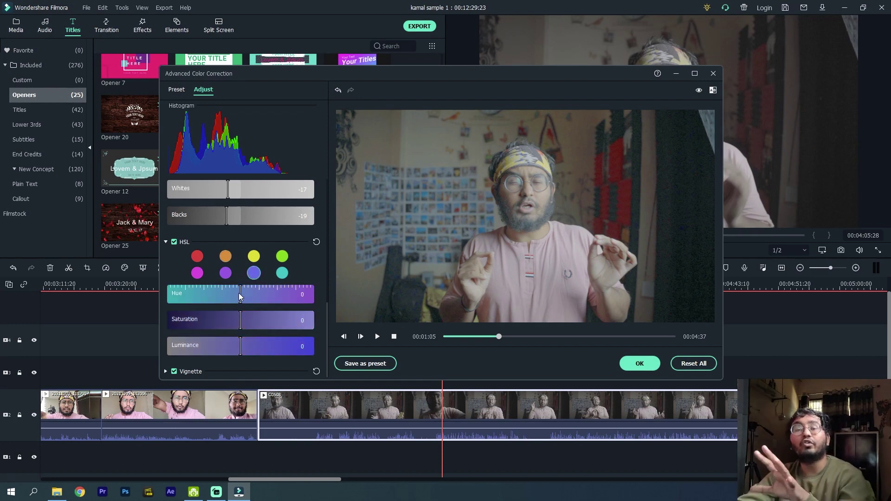
mouse_move(240, 297)
mouse_down()
mouse_move(169, 297)
mouse_move(332, 300)
mouse_move(229, 297)
mouse_move(242, 299)
mouse_up()
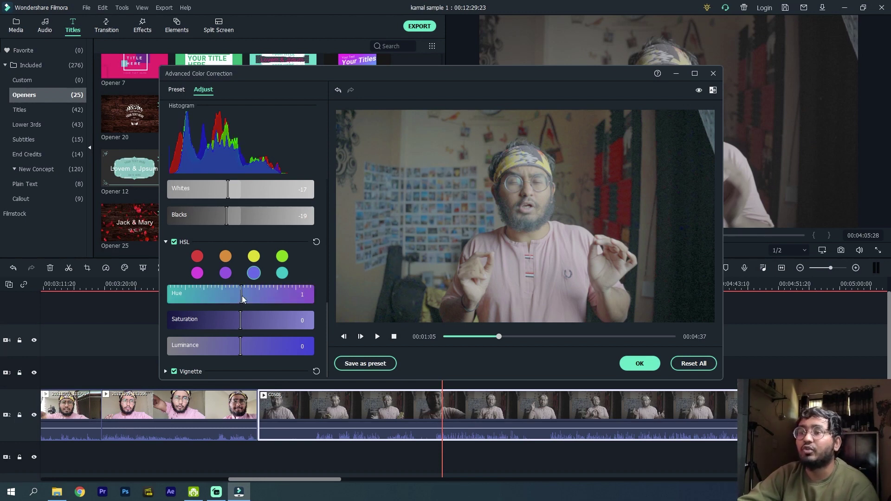
drag(288, 323, 313, 325)
drag(240, 347, 217, 342)
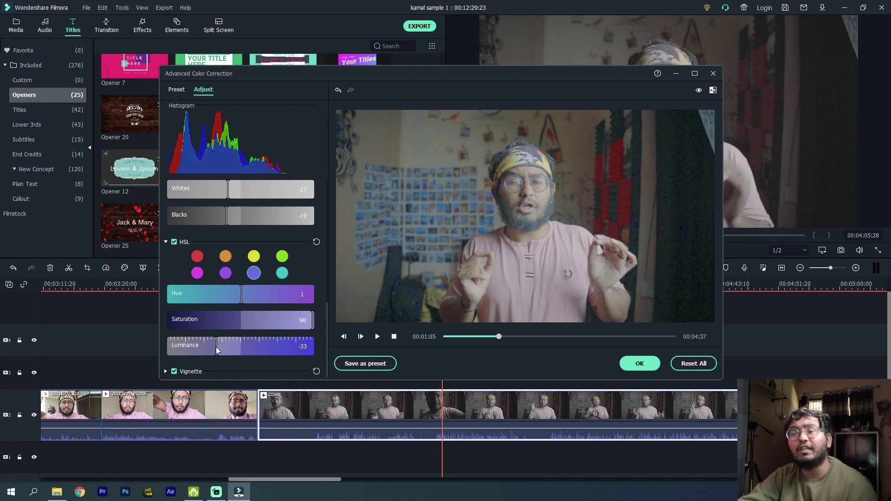
drag(221, 349, 315, 354)
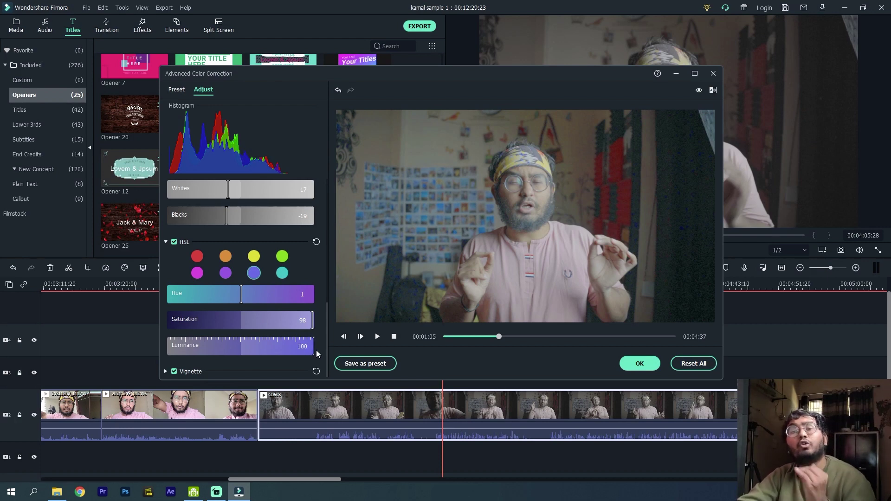
drag(315, 350, 238, 344)
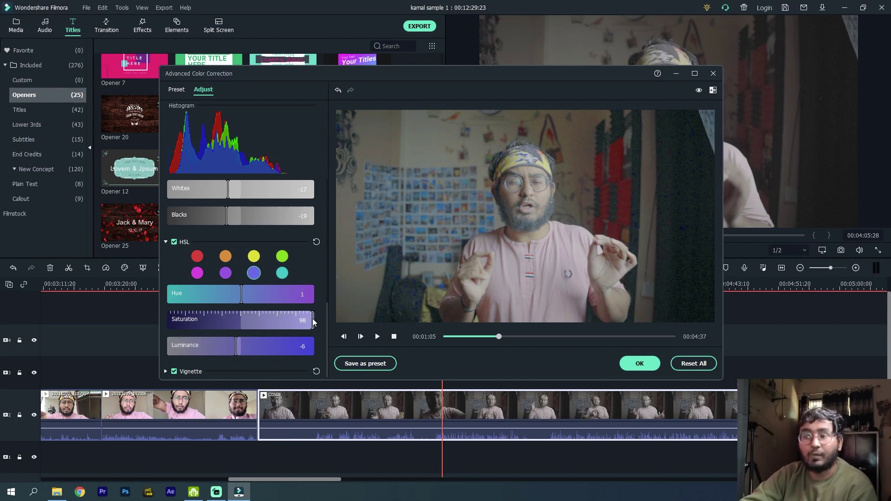
drag(313, 321, 280, 326)
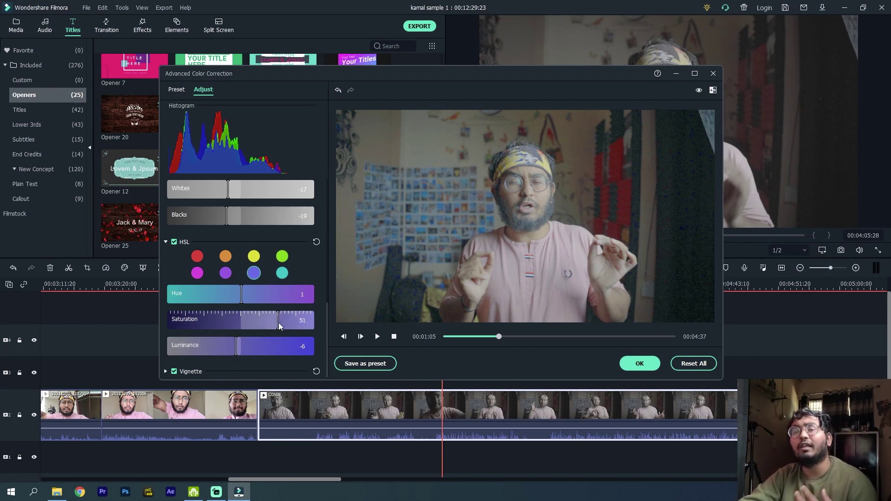
click(241, 299)
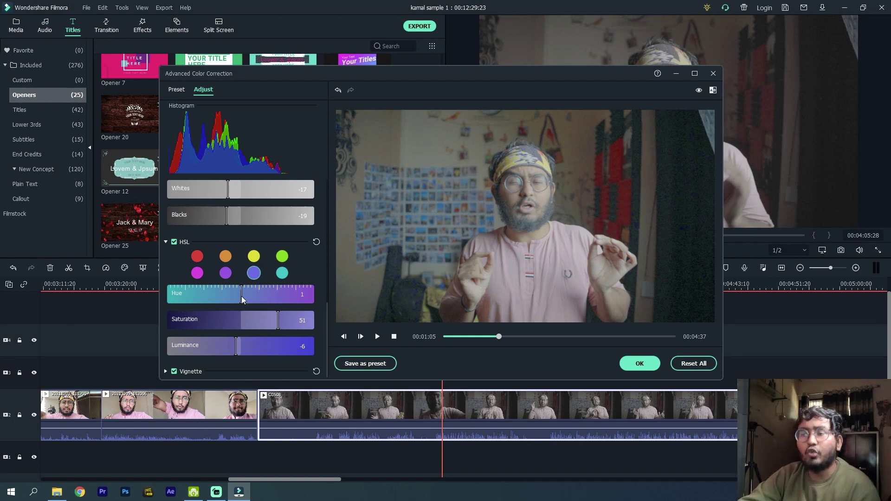
mouse_move(241, 299)
mouse_down()
mouse_move(168, 298)
mouse_move(330, 308)
mouse_move(243, 306)
mouse_up()
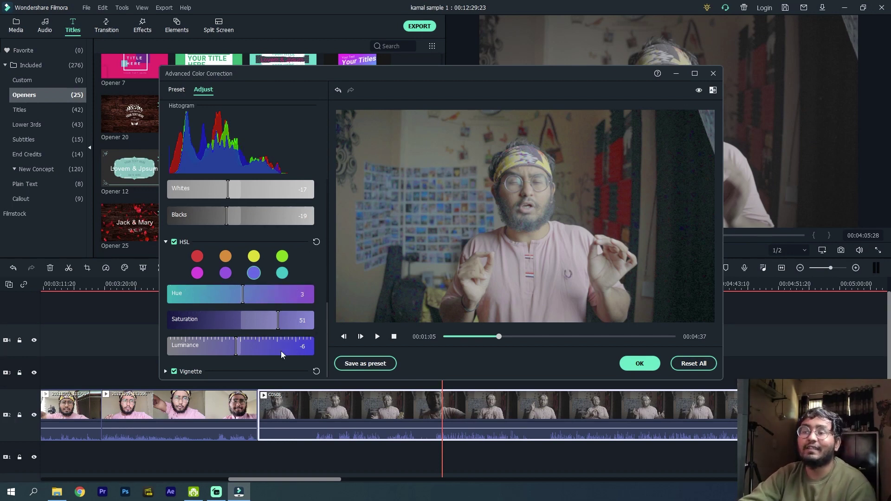
- Try a vignette on the clip with amount 11 reduced to 8 and size 18, and reset the vignette settings
click(165, 372)
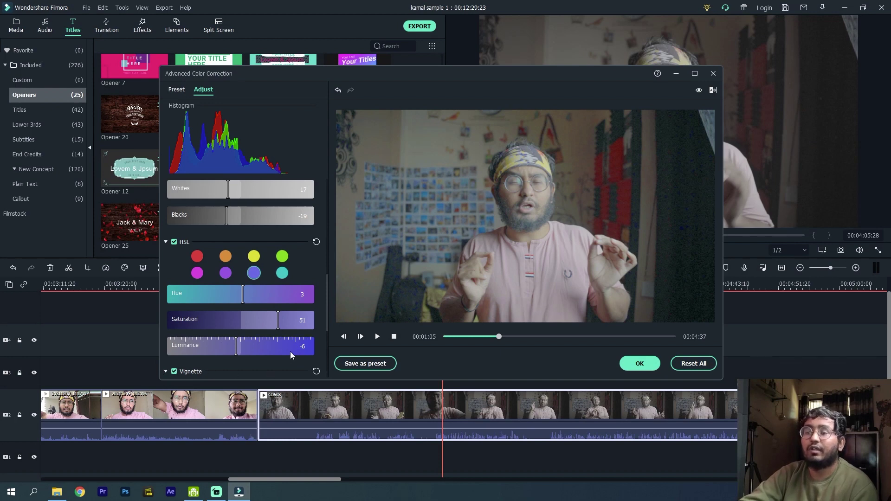
scroll(283, 344, down, 3)
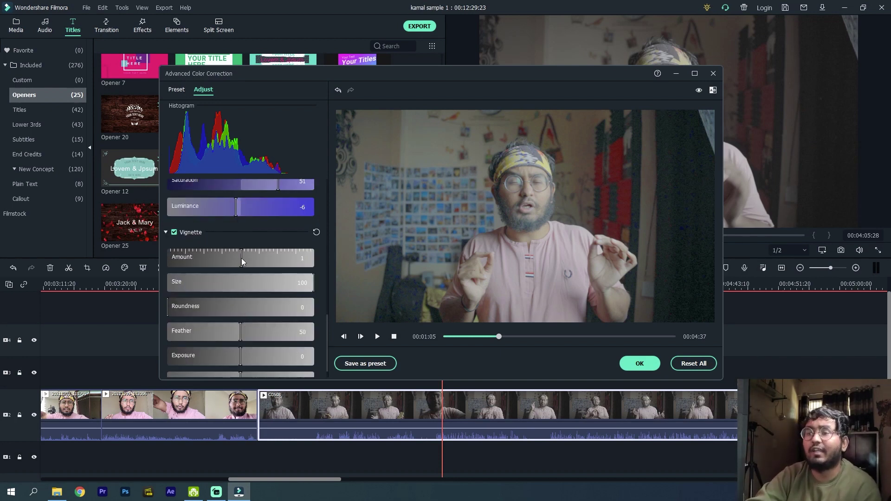
mouse_move(241, 258)
mouse_down()
mouse_move(156, 247)
mouse_move(323, 257)
mouse_move(249, 260)
mouse_up()
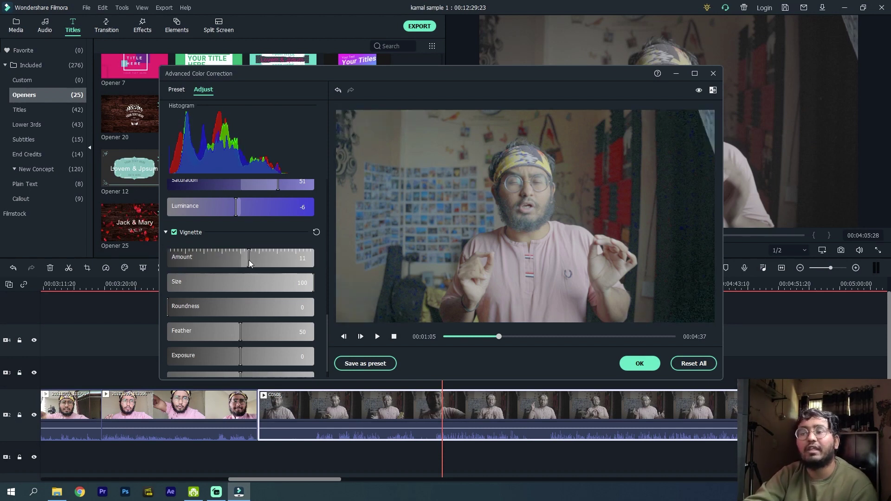
mouse_move(206, 280)
mouse_down()
mouse_move(195, 282)
mouse_move(286, 291)
mouse_move(194, 287)
mouse_up()
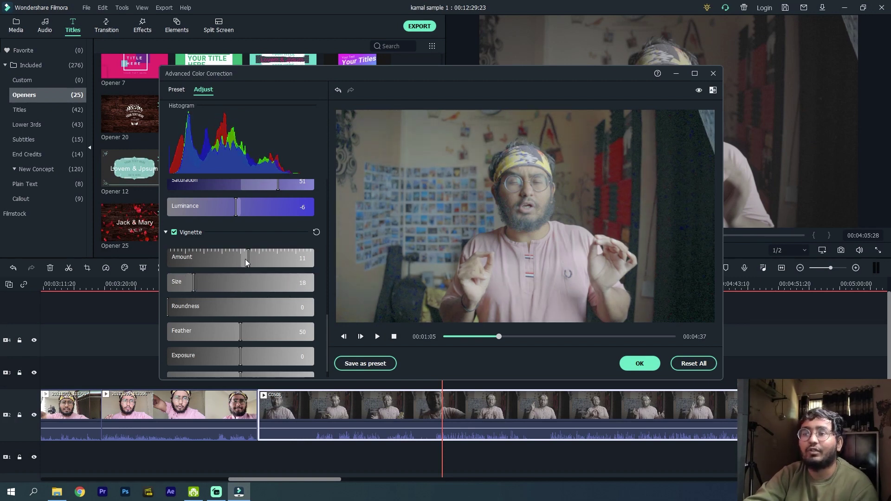
drag(246, 263, 245, 262)
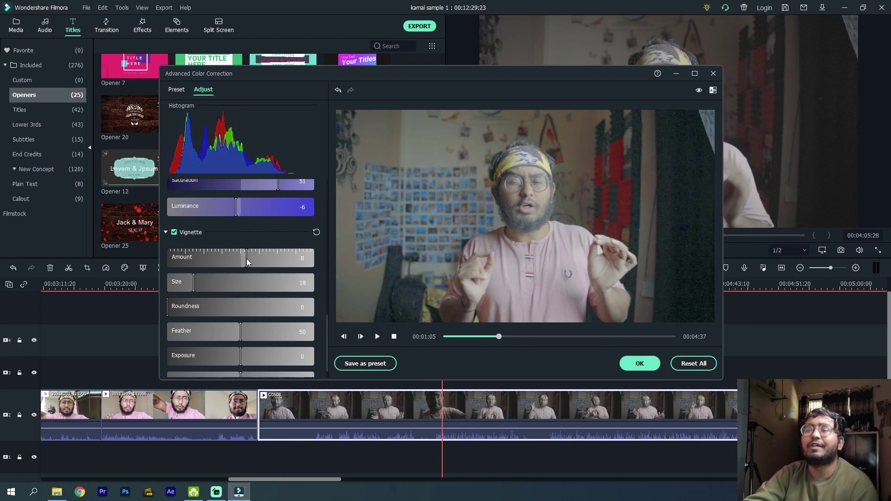
click(317, 232)
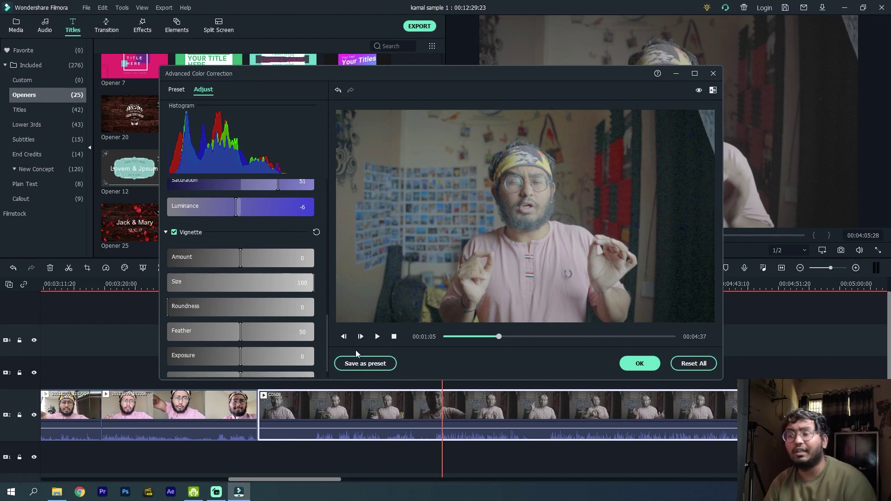
- Save the color adjustments as the preset My Preset 1, apply them to the talking clip, and check the clip at 00:04:13:21
click(366, 364)
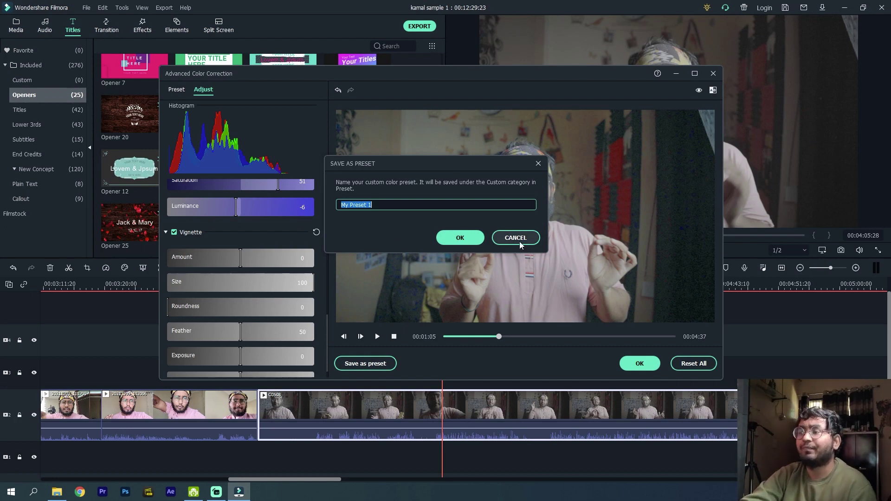
click(472, 237)
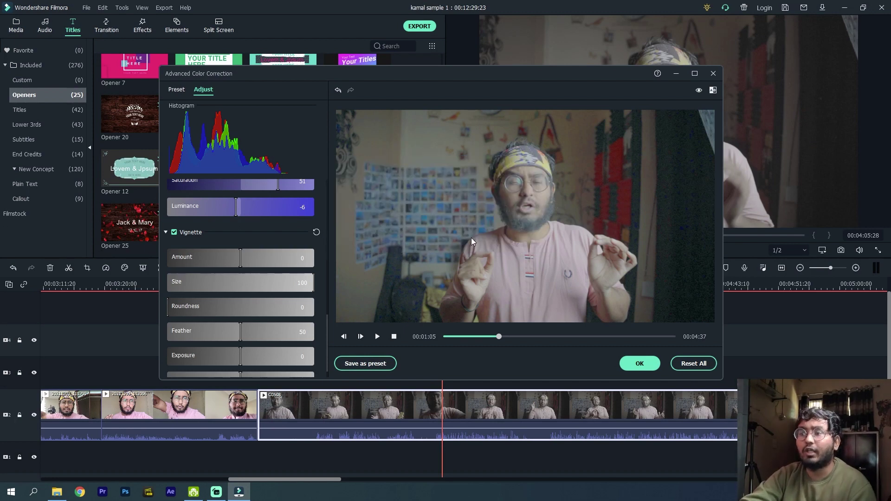
click(638, 365)
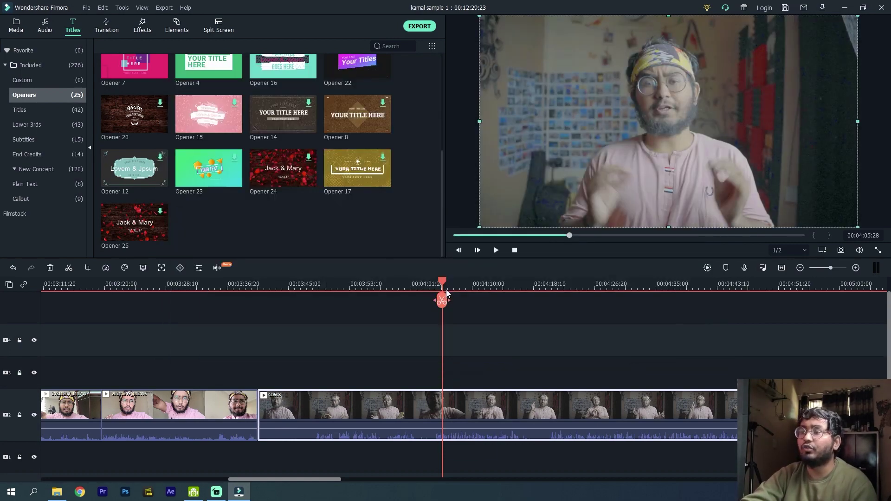
drag(443, 283, 499, 282)
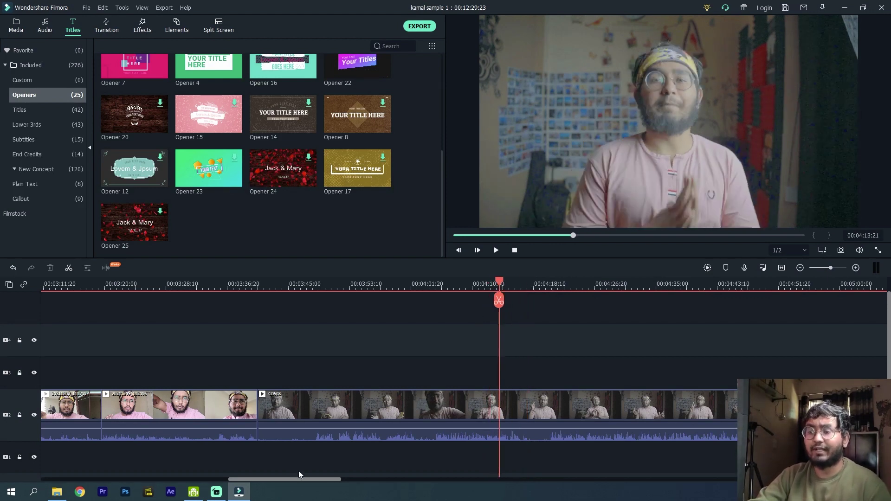
- Apply the custom color preset My Preset 1 to the C0509 clip around 00:09:09:00
scroll(306, 482, down, 5)
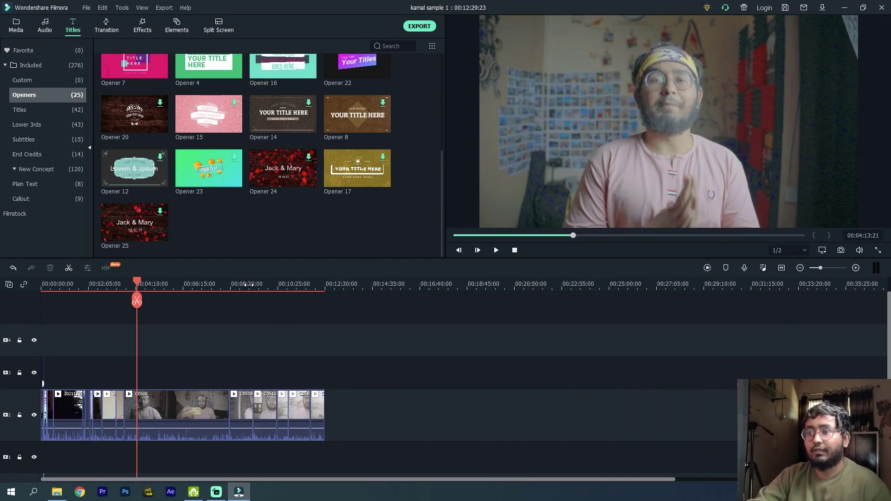
click(248, 284)
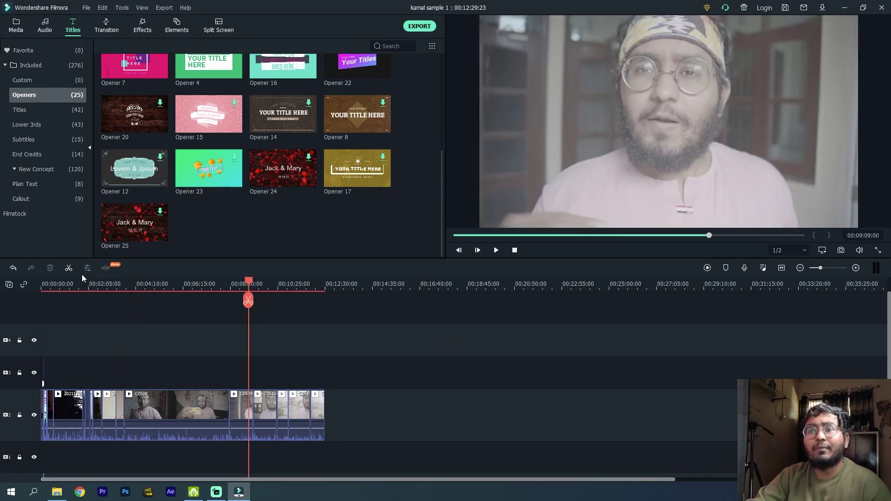
click(239, 403)
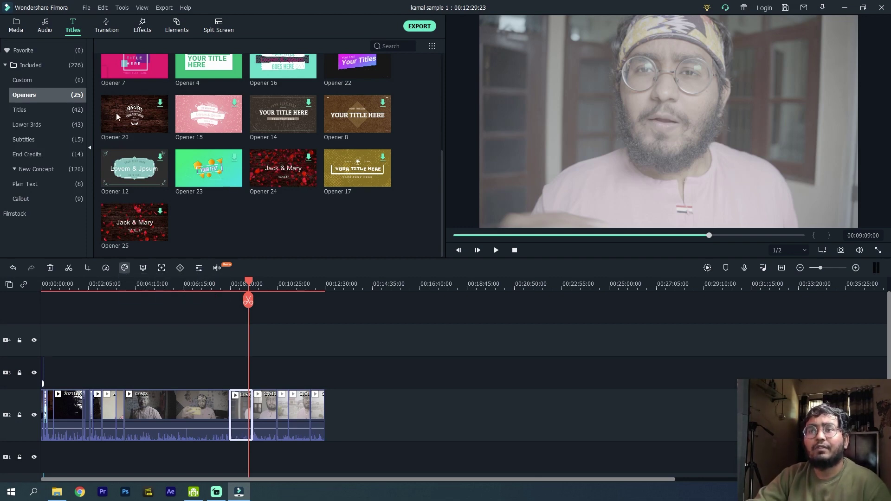
click(195, 116)
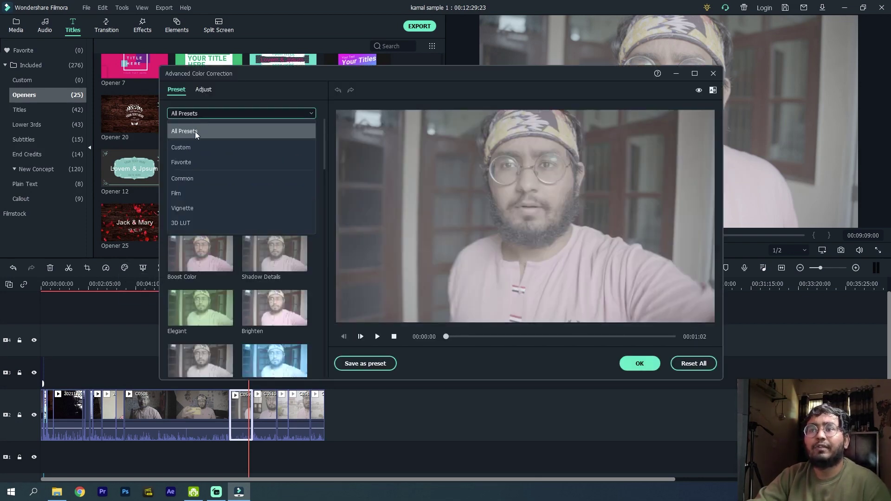
click(186, 148)
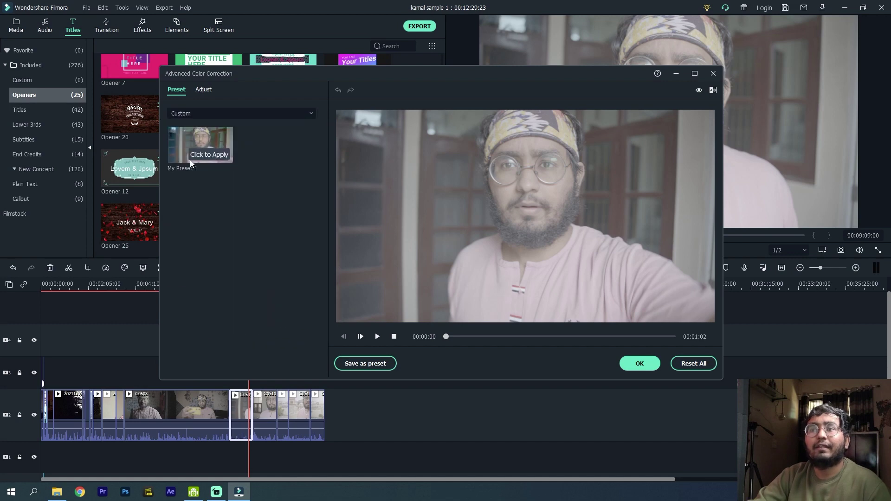
click(198, 147)
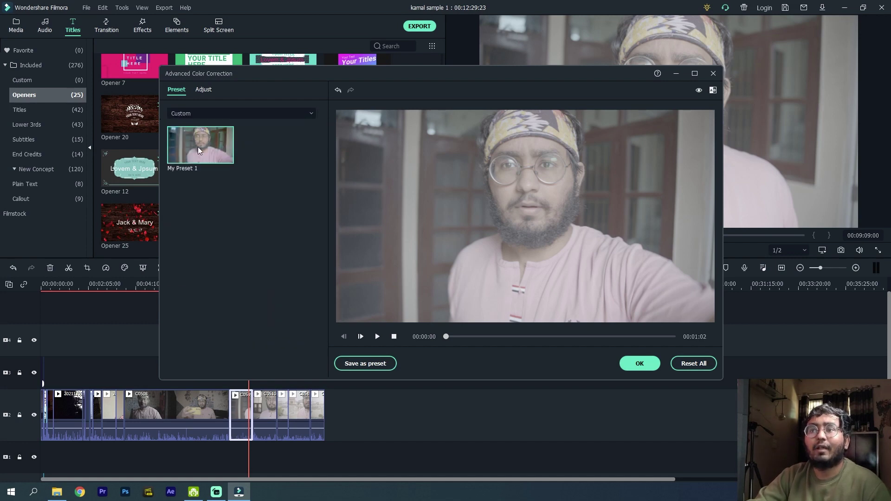
click(622, 366)
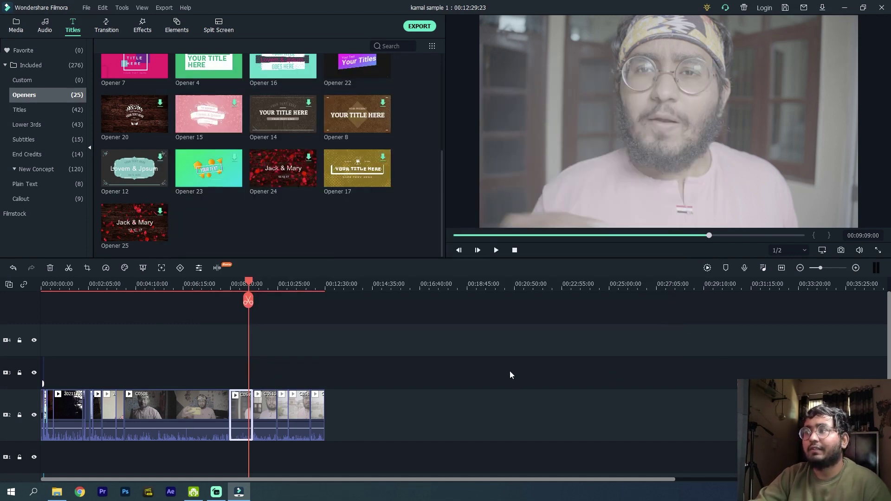
- Add the Lower Third 20 title on track 3 above the C0509 clip at 00:08:39:01
click(600, 153)
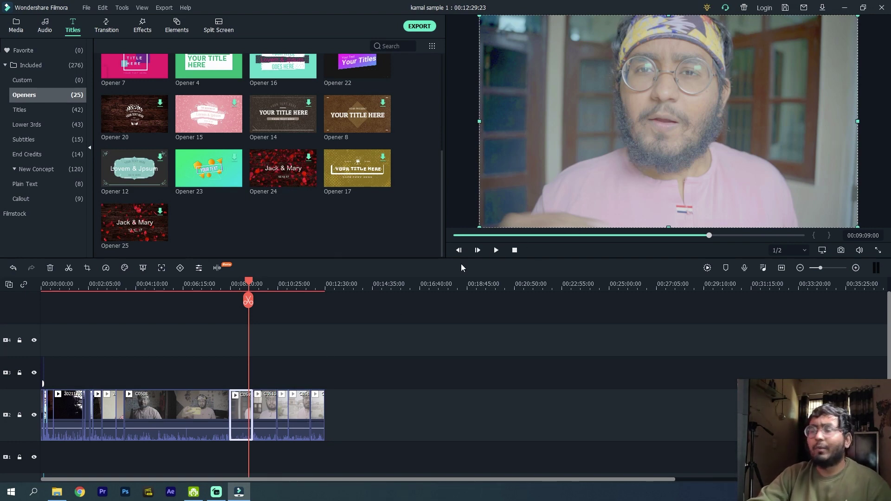
click(856, 268)
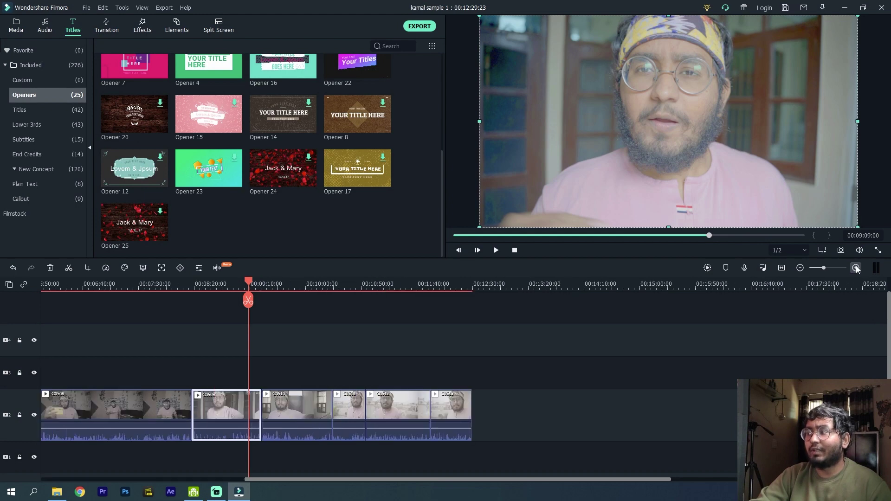
click(856, 268)
drag(460, 480, 401, 439)
click(377, 287)
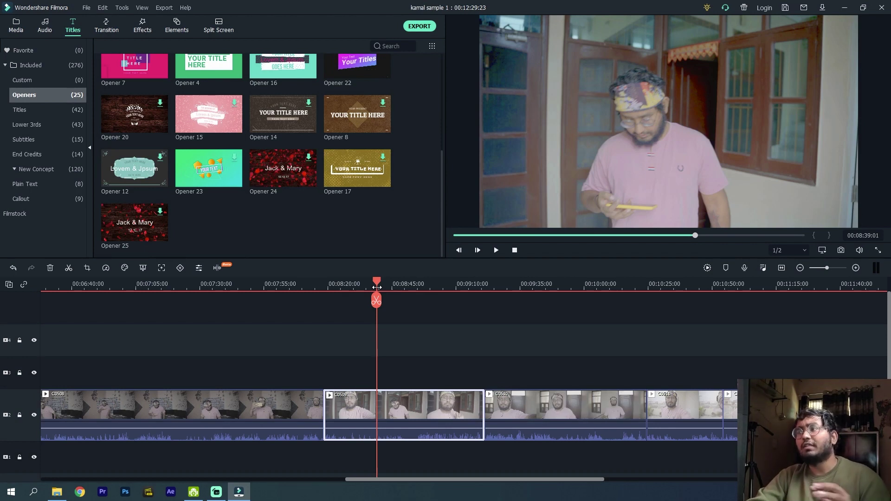
scroll(279, 227, up, 3)
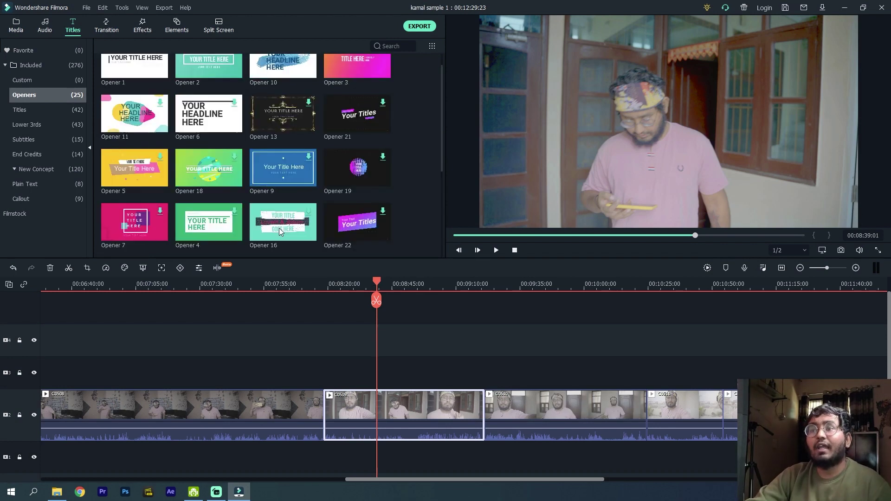
click(43, 113)
click(40, 124)
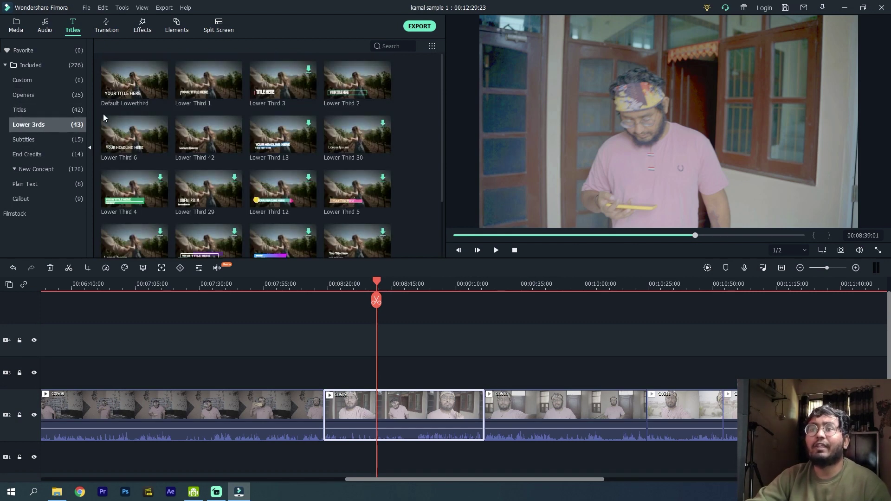
scroll(253, 212, down, 5)
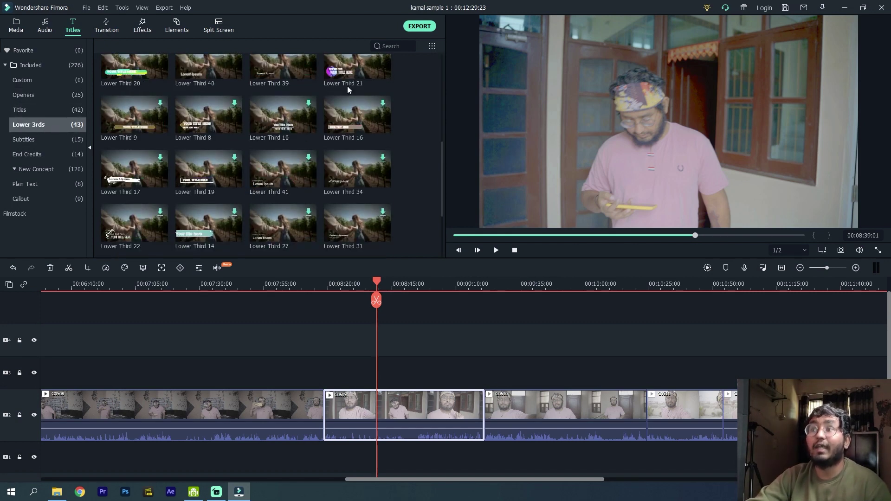
click(158, 71)
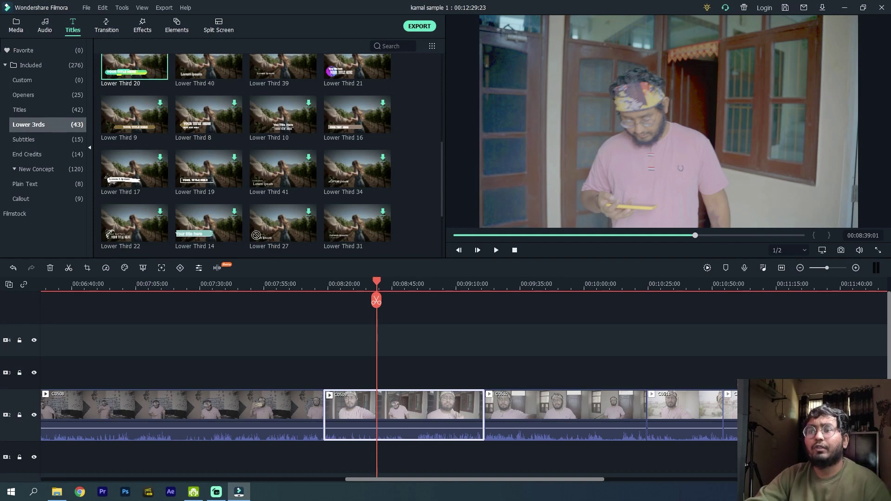
drag(255, 235, 375, 374)
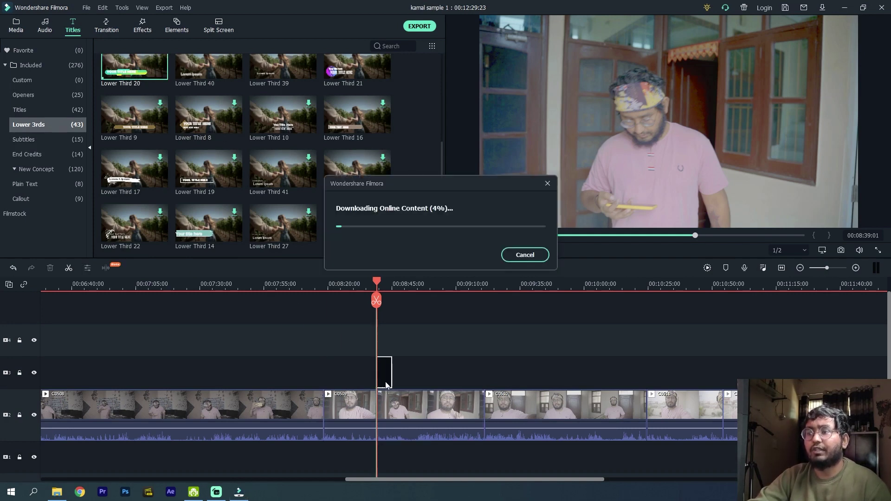
- Replace the lower third's placeholder text with the creator's social media handle and check the title at about 00:08:40:19
drag(379, 283, 383, 284)
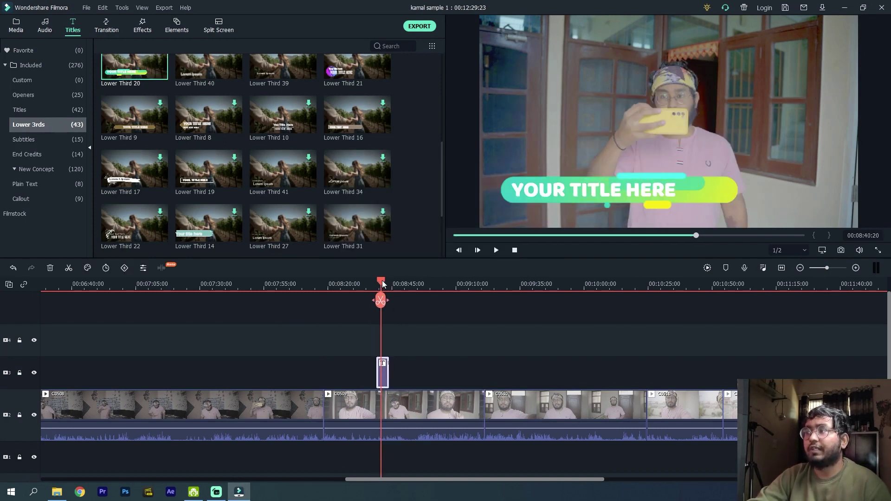
double_click(604, 194)
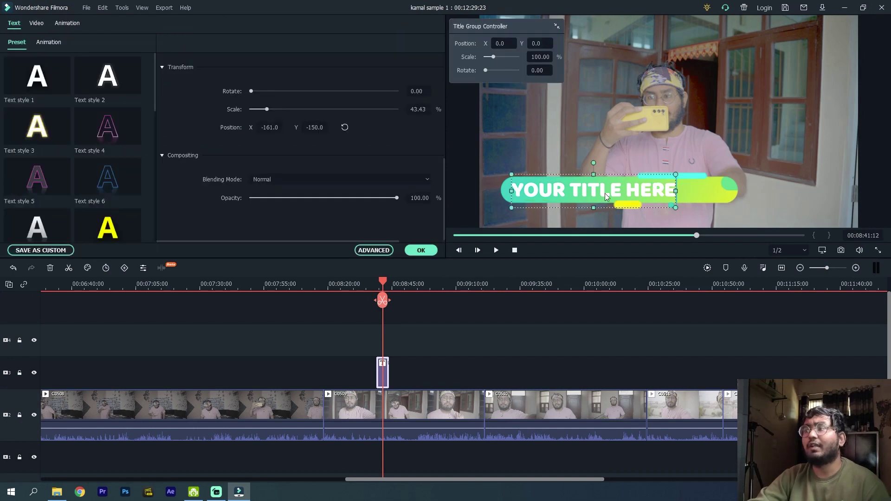
text(@imkpreet)
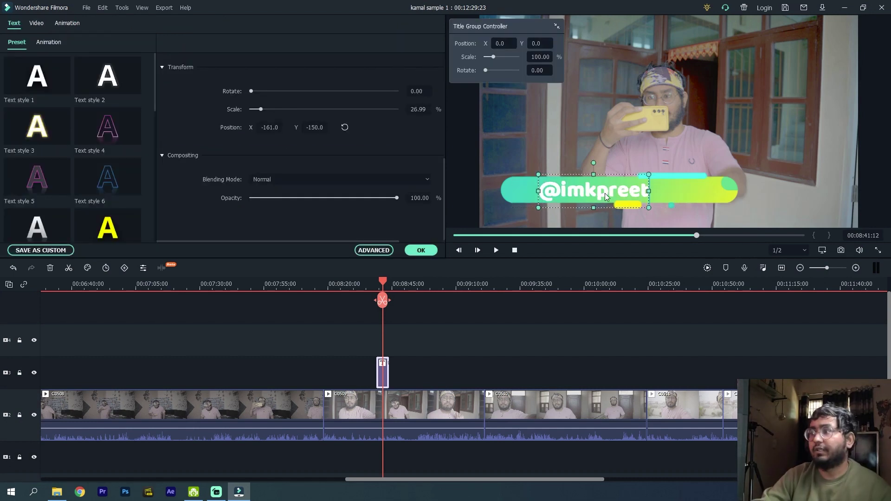
click(421, 251)
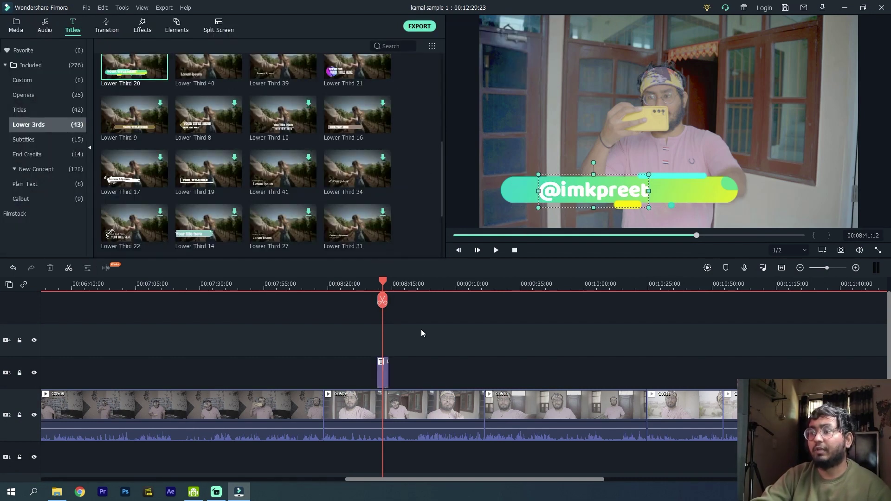
drag(385, 281, 380, 283)
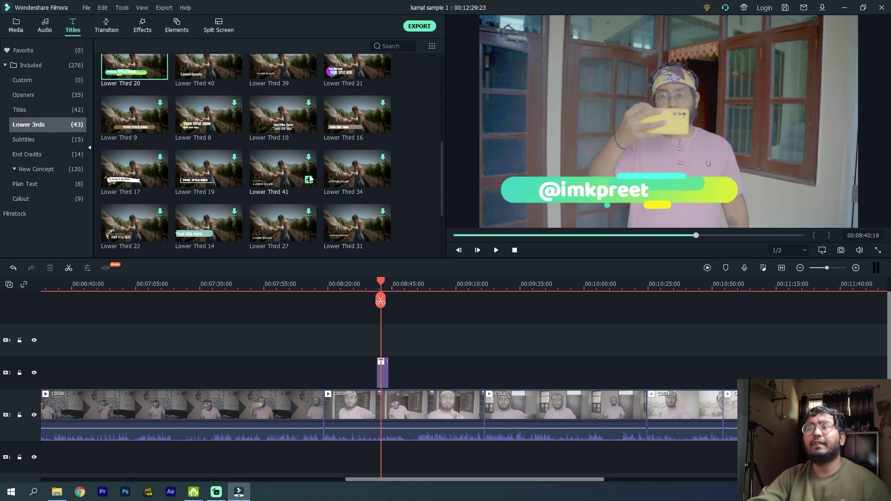
scroll(318, 181, down, 3)
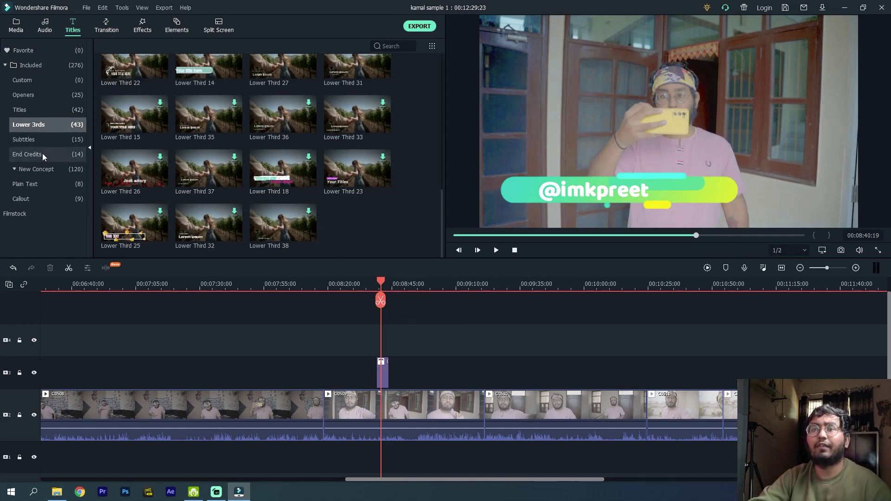
click(43, 50)
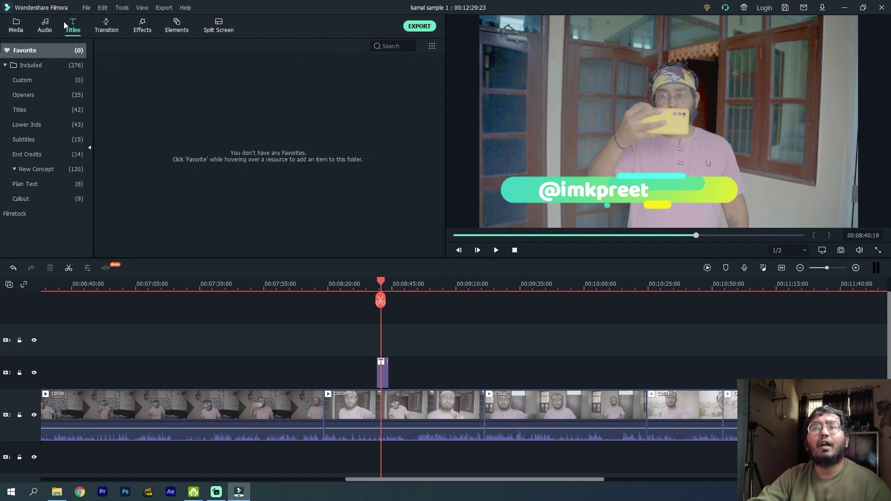
click(110, 29)
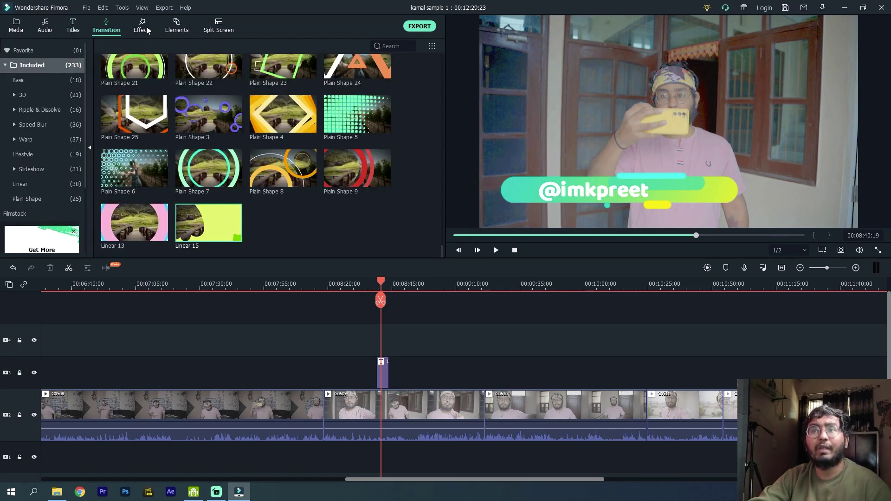
- Apply the Extremely Dirty Film effect to the C0509 clip and play it back from 00:08:30:21
click(143, 28)
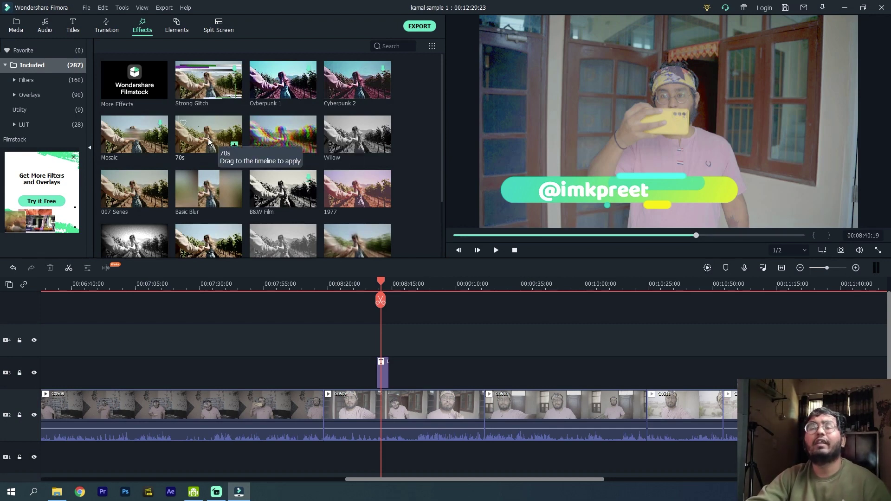
scroll(274, 187, down, 5)
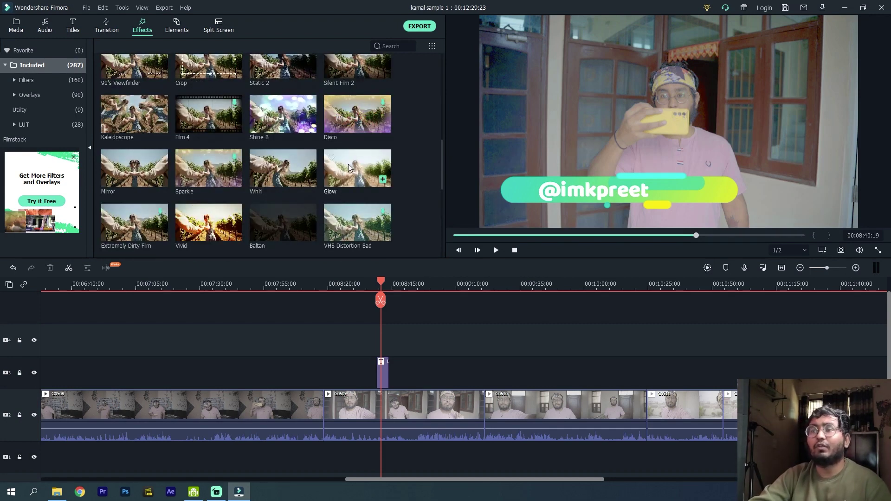
drag(145, 225, 360, 405)
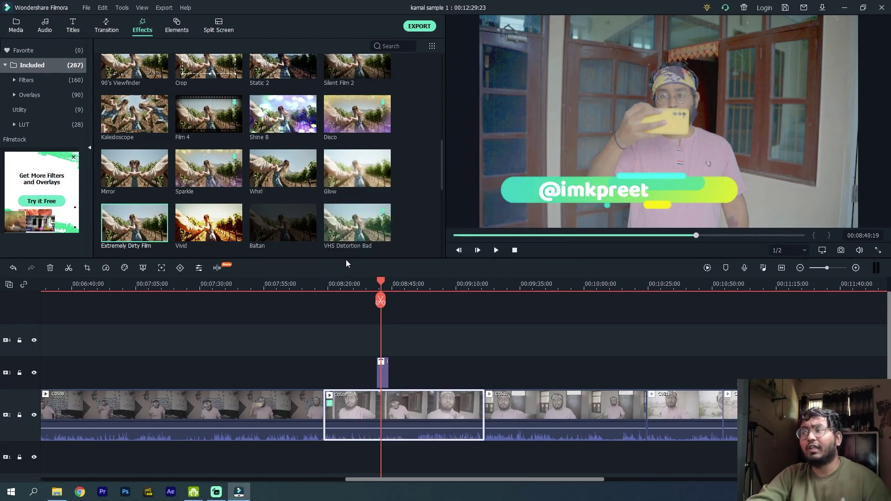
drag(376, 283, 357, 285)
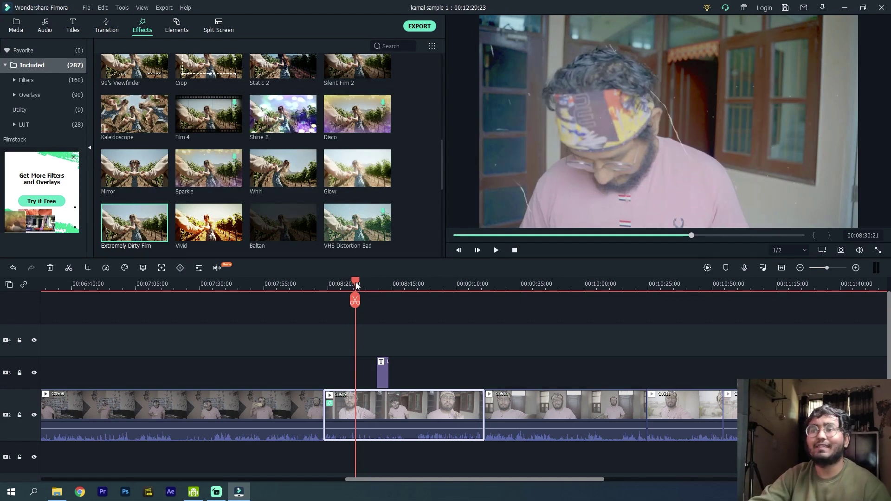
key(space)
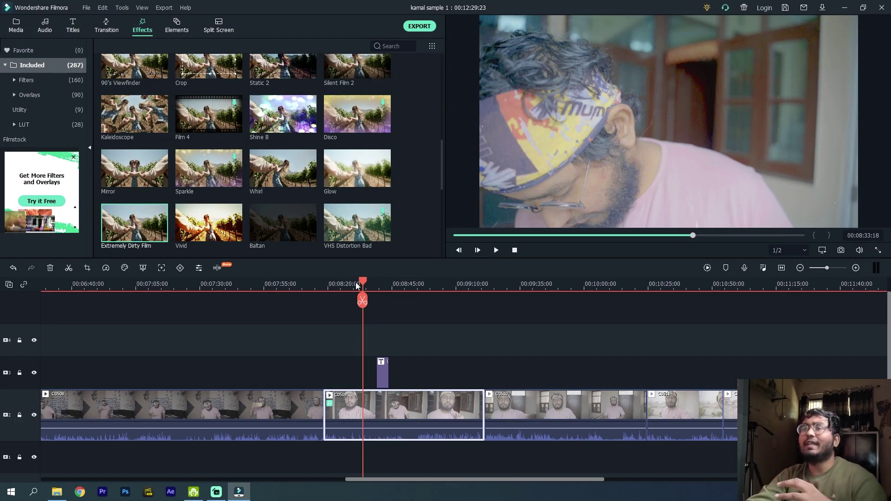
- Overlay the Film 4 effect on track 3 up to the end of the C0509 clip, moving the title up to track 4
click(220, 119)
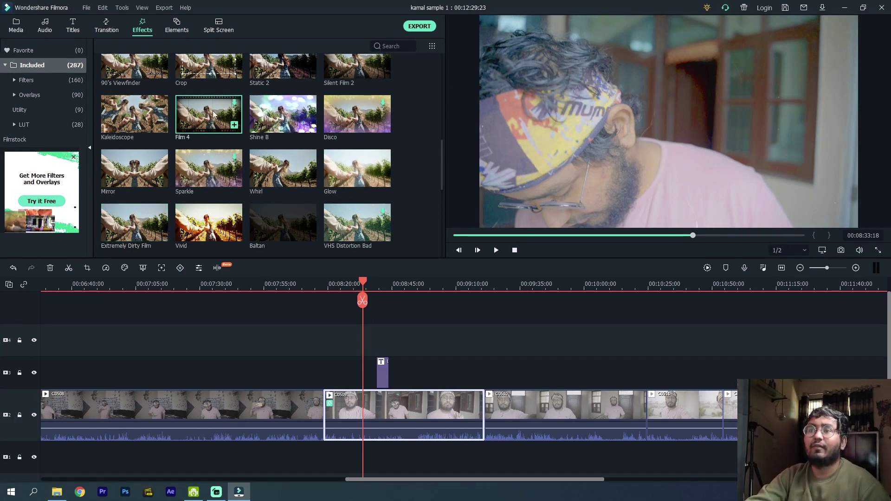
drag(210, 116, 336, 363)
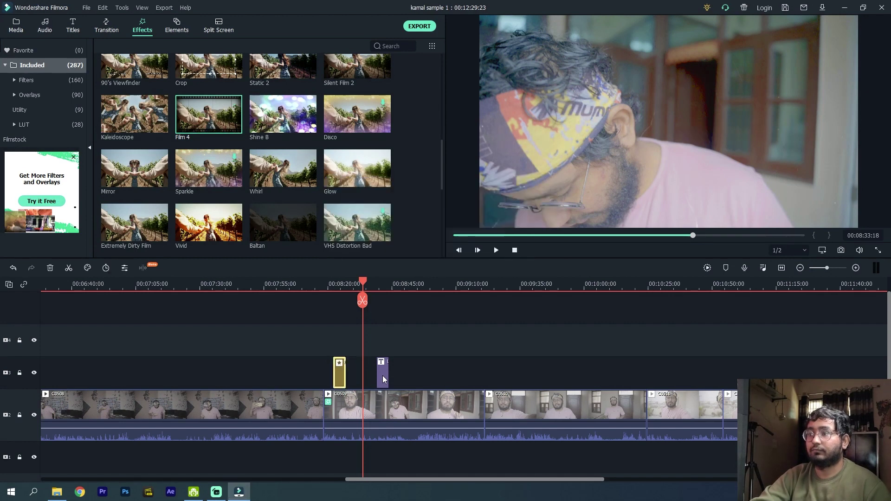
drag(382, 375, 382, 341)
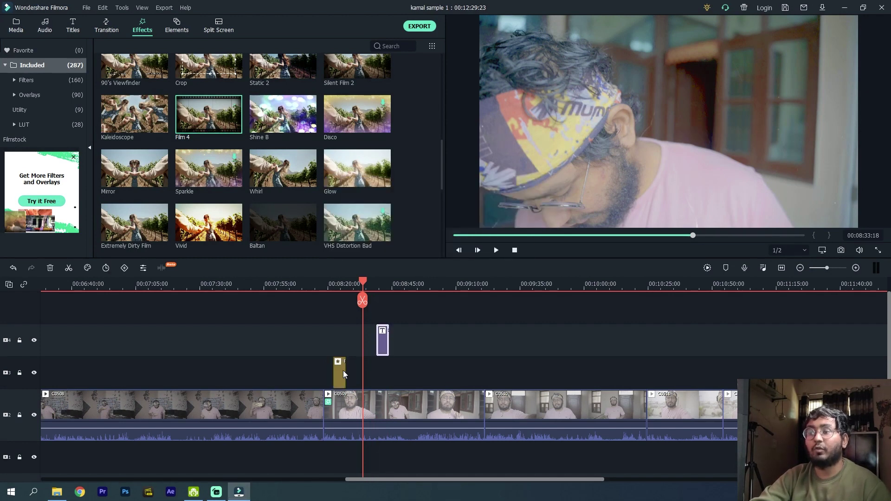
drag(343, 370, 488, 371)
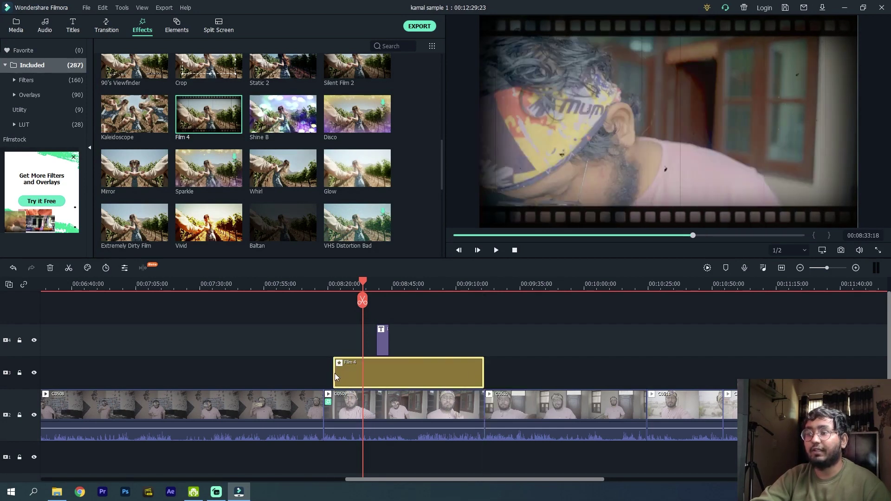
click(344, 285)
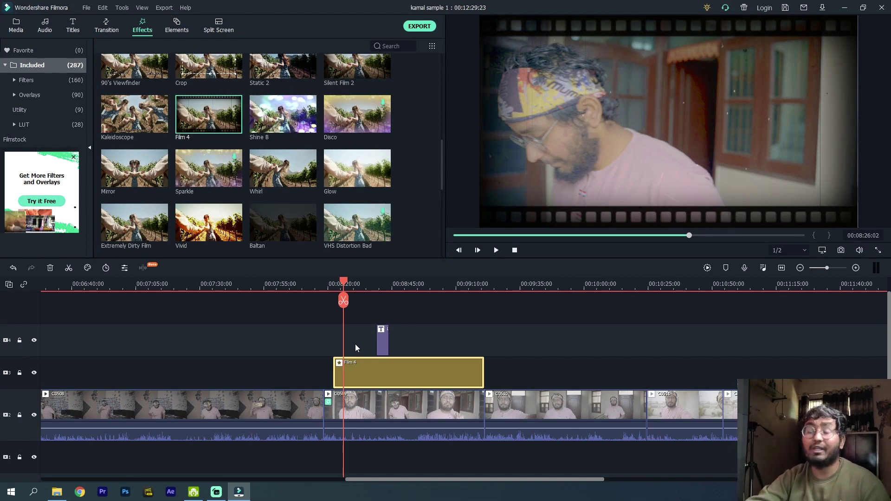
drag(344, 300, 352, 300)
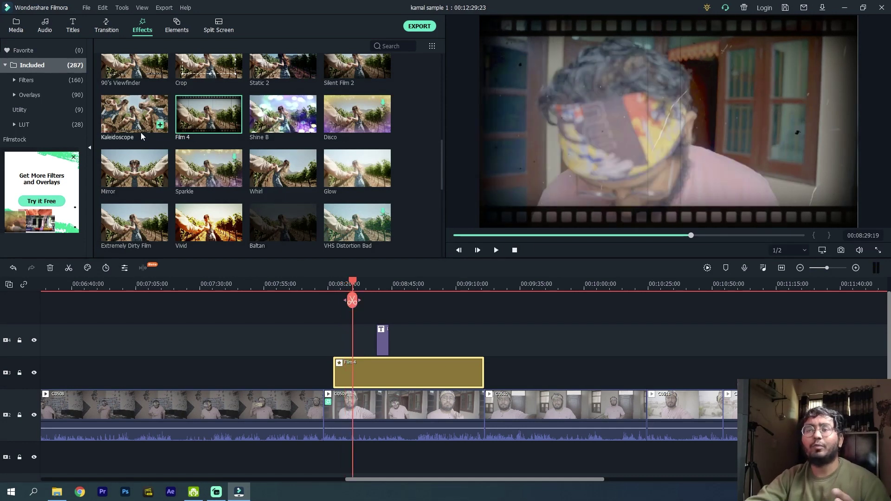
- Add the Wow! element on track 3 at about 00:09:46, above the clip that follows C0509
scroll(308, 125, up, 5)
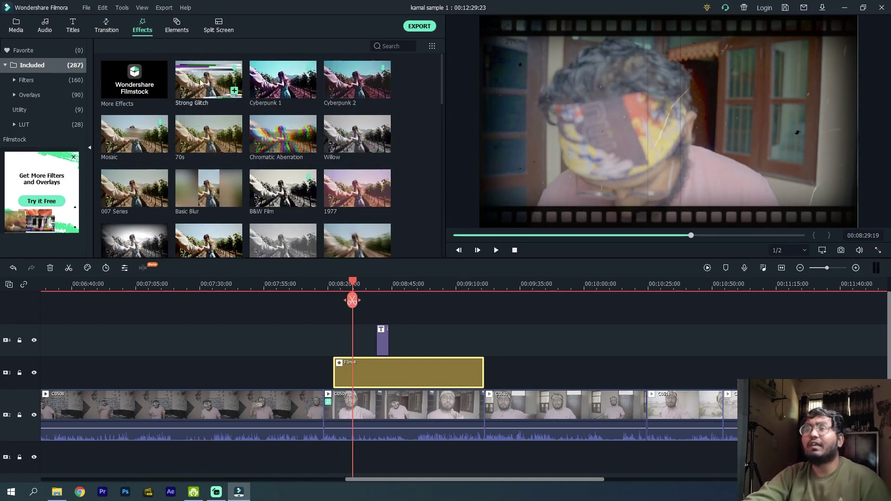
click(177, 25)
scroll(260, 209, down, 5)
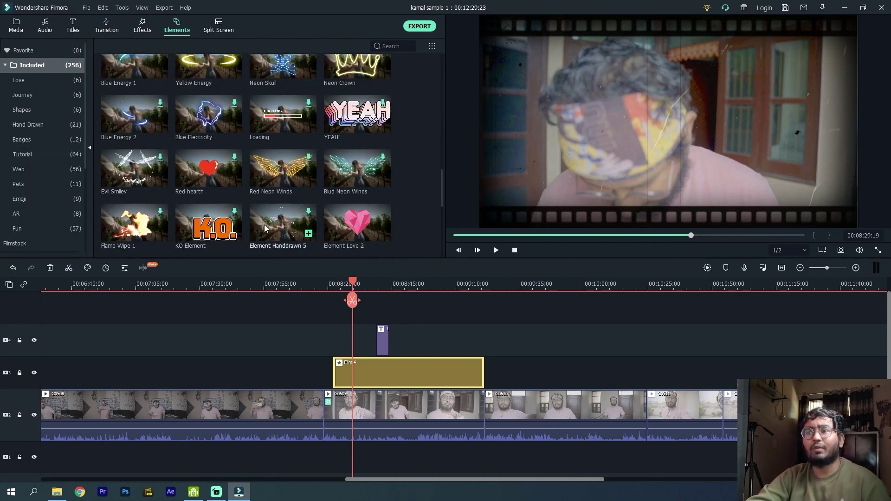
scroll(265, 226, down, 3)
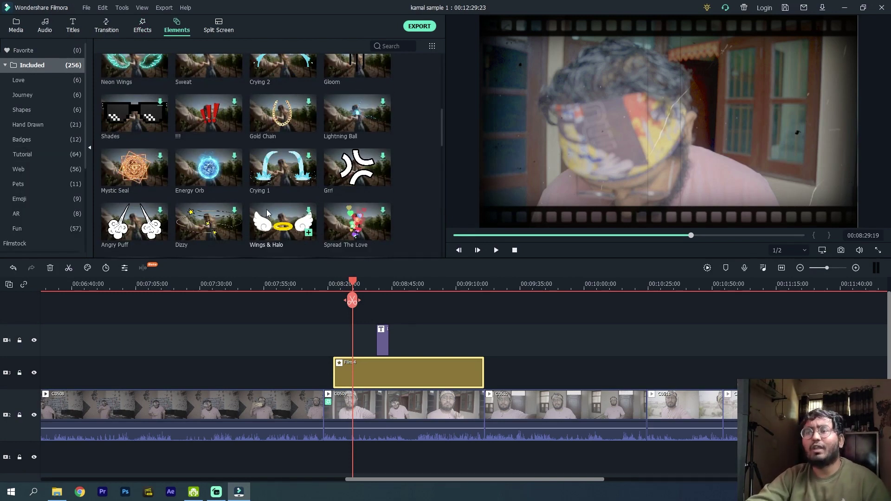
scroll(266, 210, down, 5)
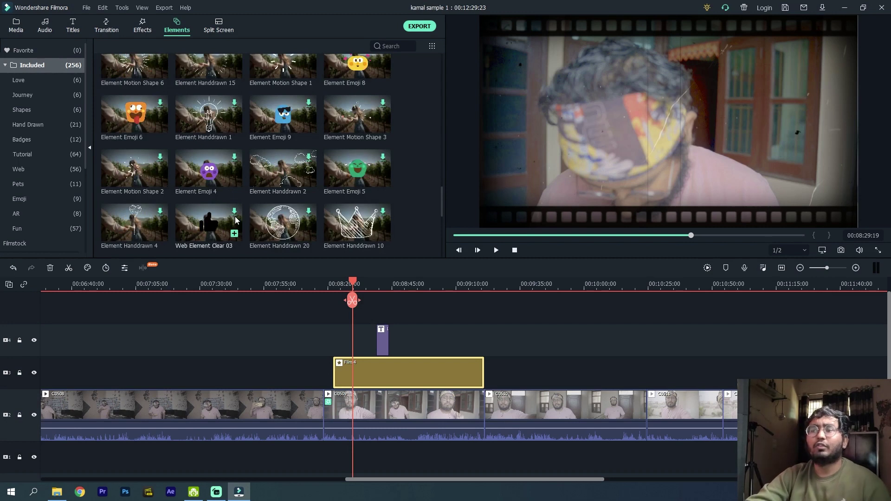
scroll(246, 214, up, 5)
scroll(271, 201, up, 3)
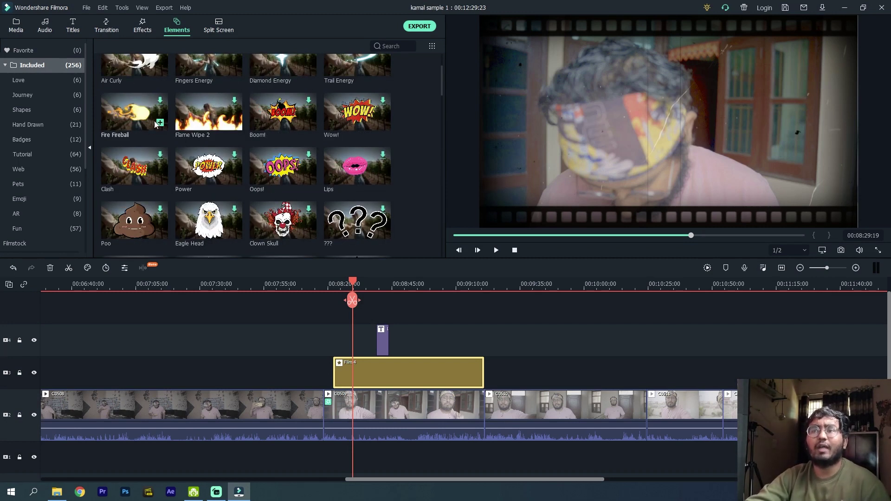
drag(351, 116, 551, 371)
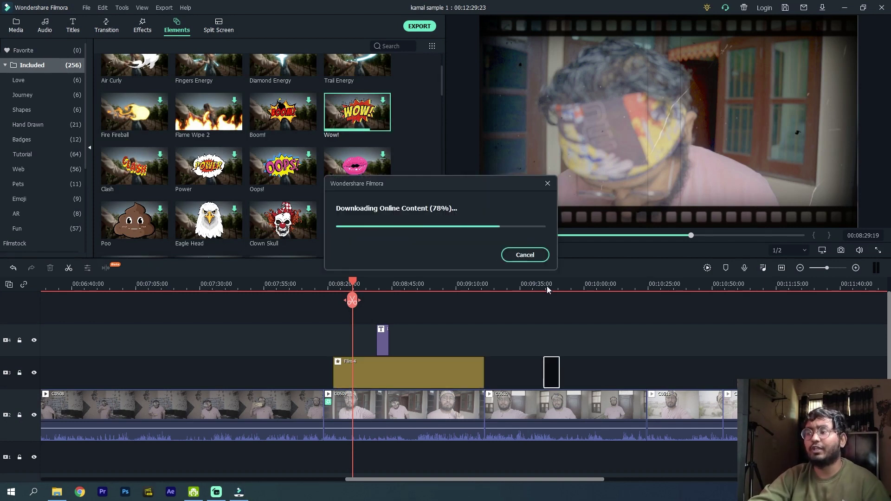
- Scale the Wow! element to about 35.67% and move it beside the speaker's head, at about X -282.9, Y 53.1
double_click(549, 384)
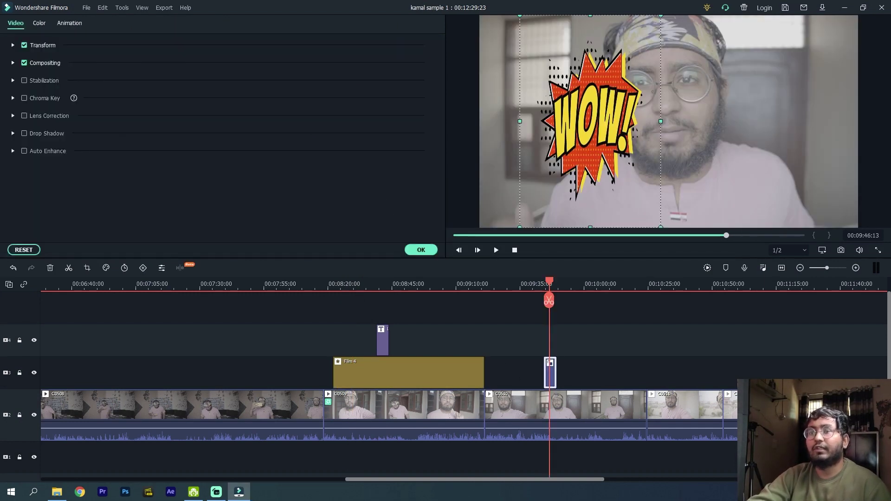
click(13, 45)
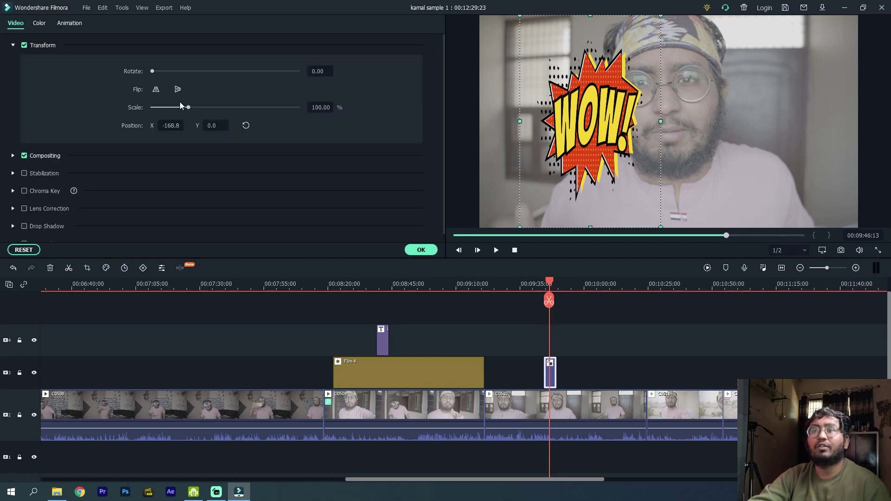
drag(190, 108, 165, 107)
drag(567, 119, 514, 94)
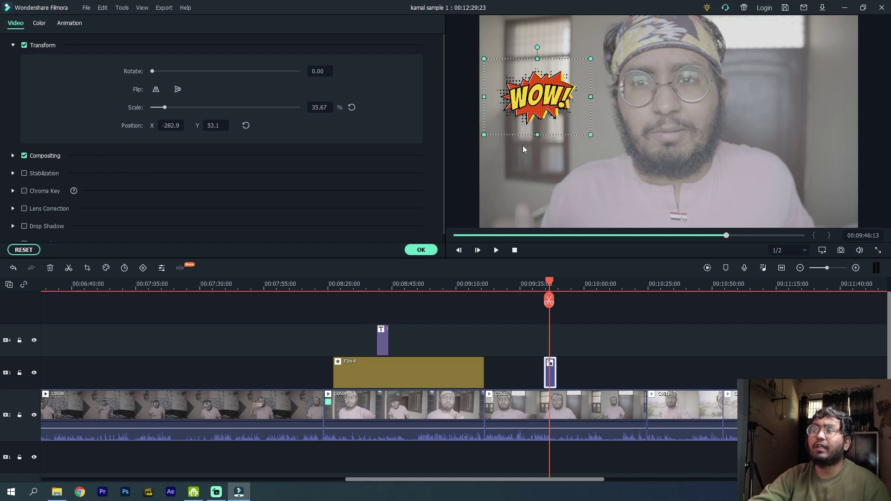
drag(546, 300, 518, 300)
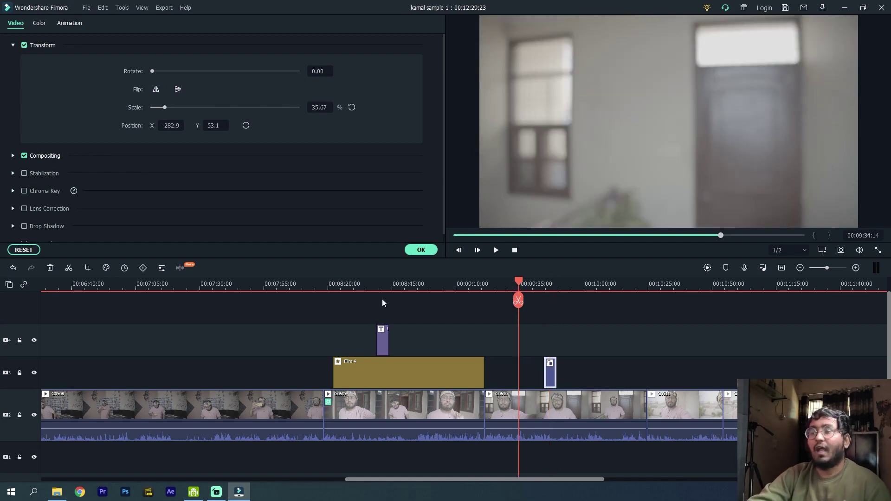
click(421, 249)
- Review the film overlay and lower third near 00:08:41, plus the opening title and effects at the timeline's start
click(367, 284)
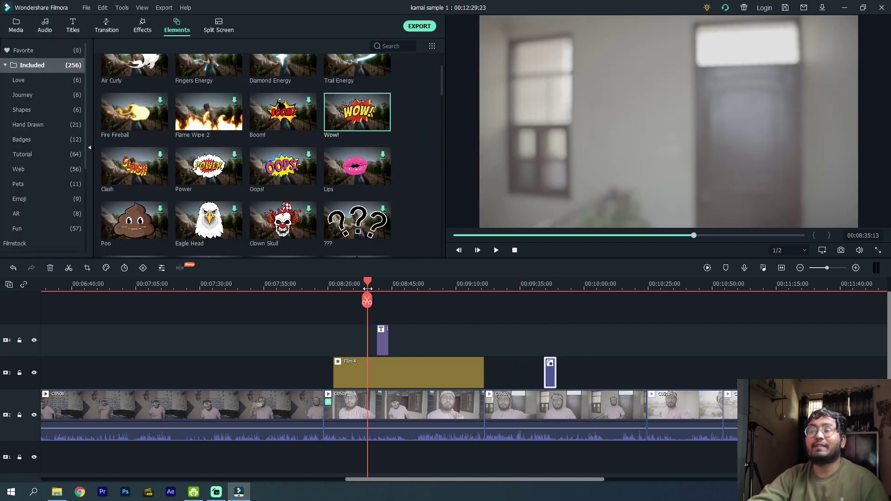
click(382, 281)
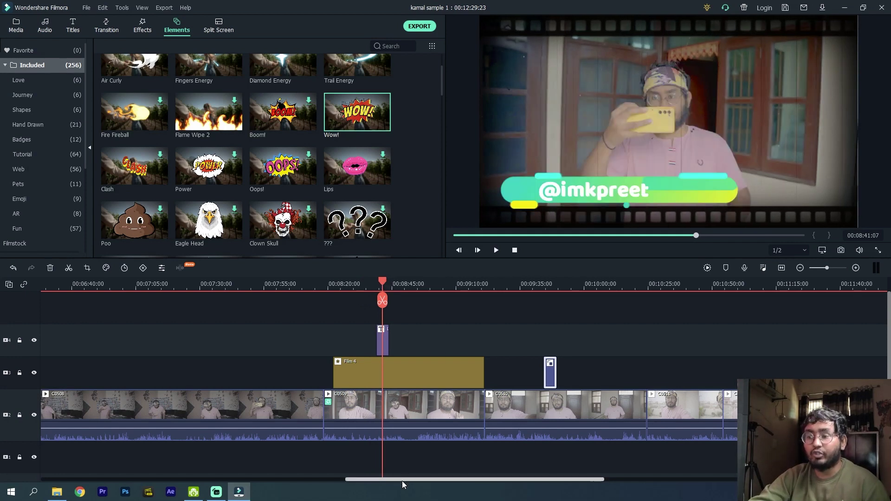
drag(402, 480, 92, 459)
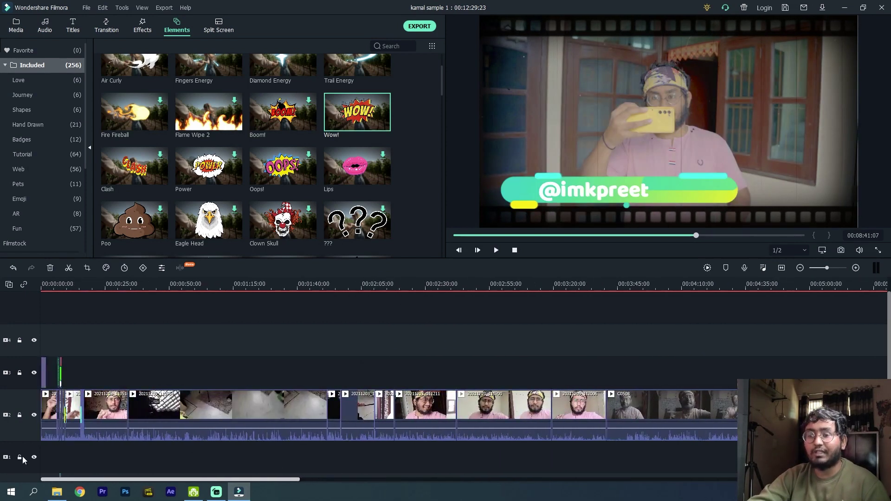
click(58, 286)
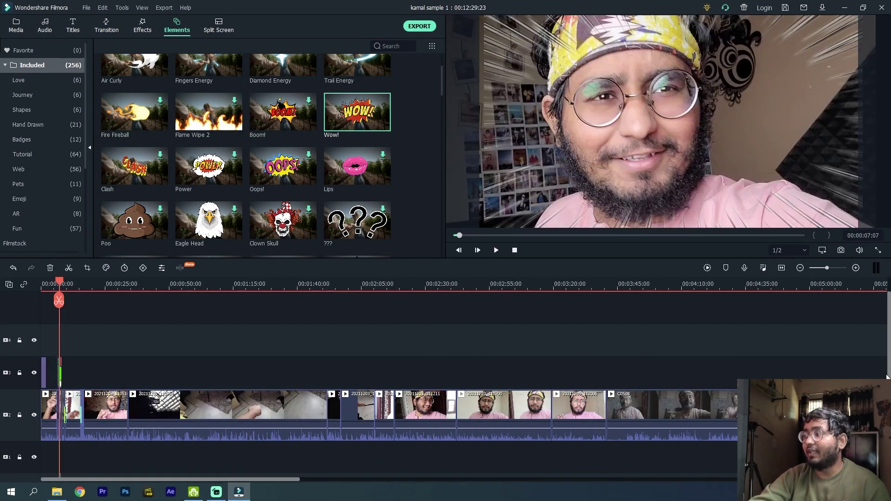
scroll(59, 286, down, 1)
scroll(124, 336, down, 2)
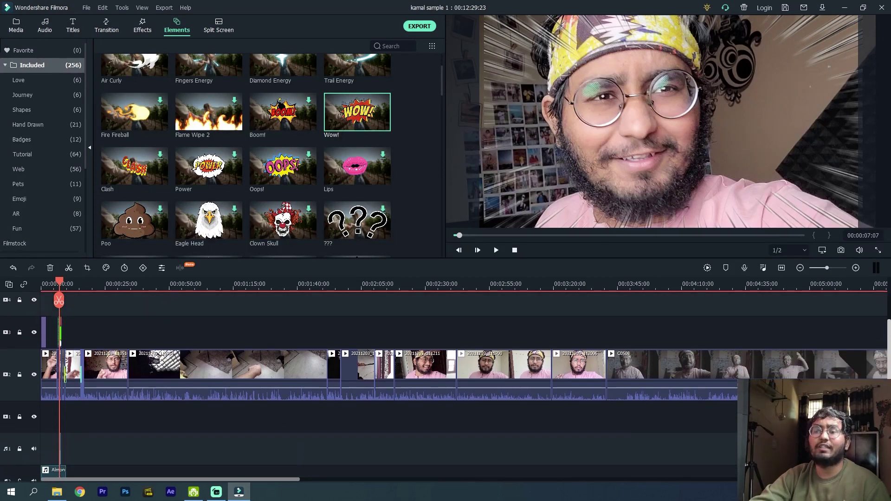
click(46, 285)
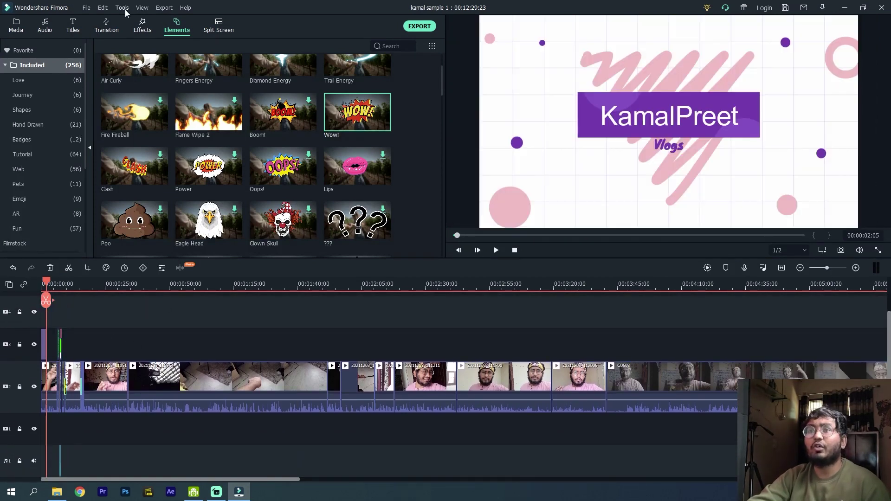
click(124, 9)
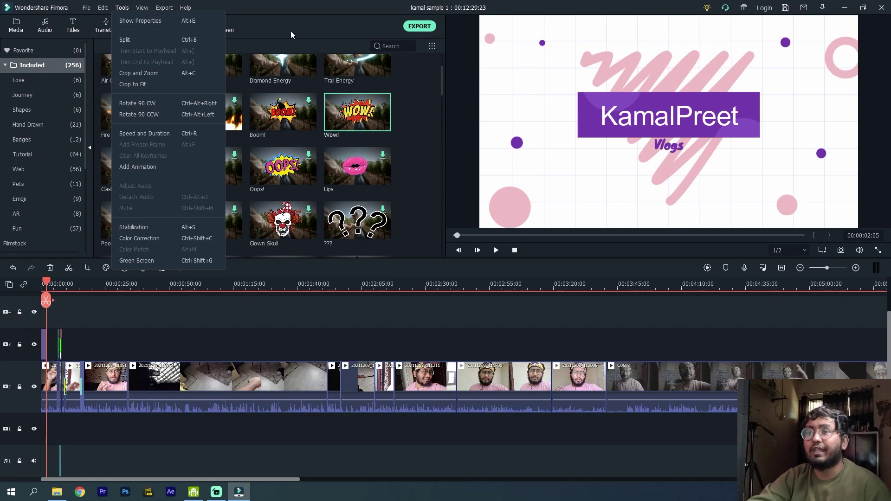
click(349, 26)
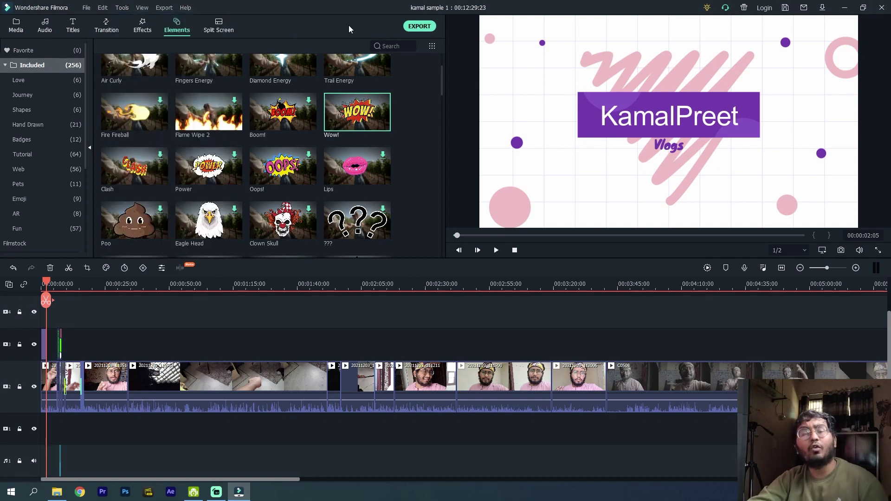
- Begin a local MP4 export of the project and set its save location to the Desktop
click(419, 26)
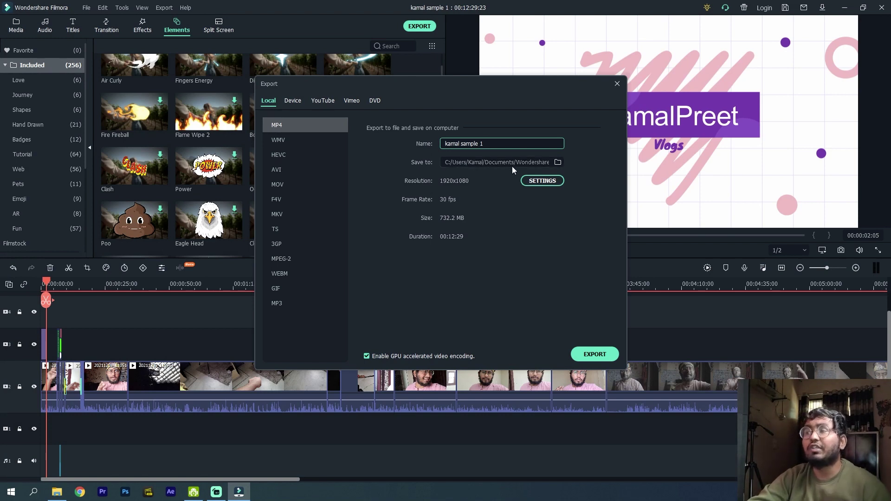
click(557, 162)
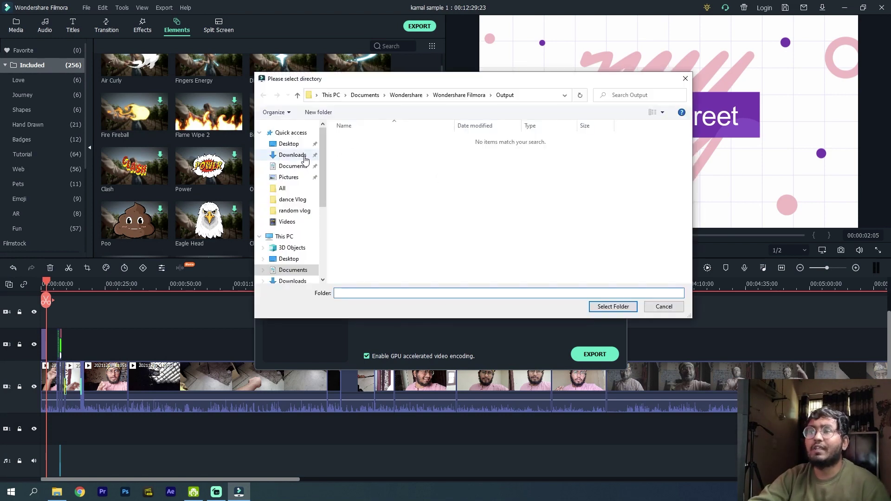
click(288, 143)
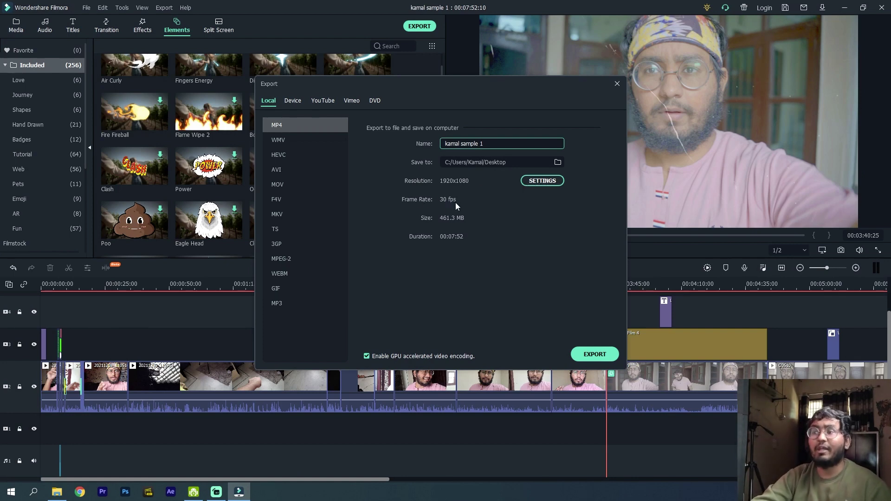
- Set the export quality to Best with a video bit rate of 30000 kbps and start exporting the video
click(540, 180)
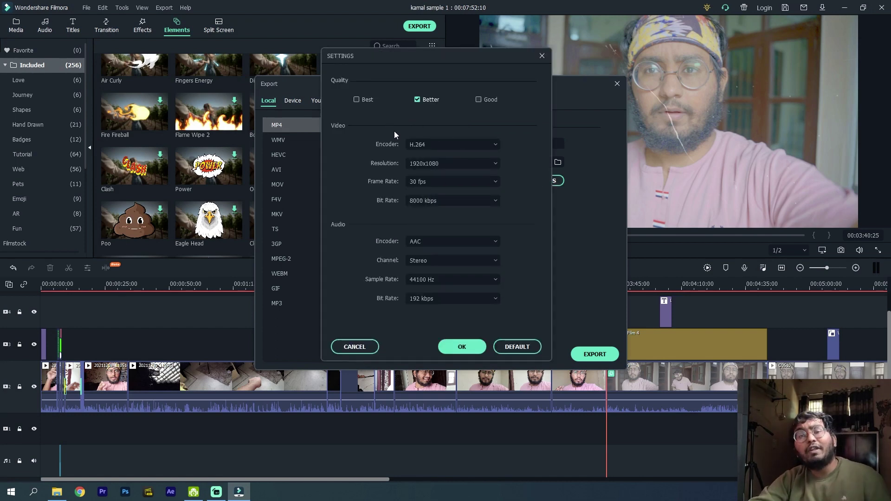
click(436, 163)
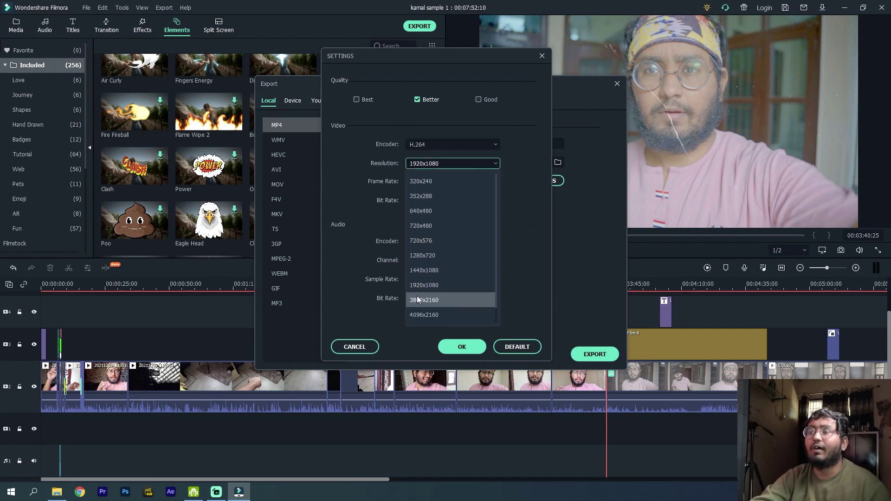
click(358, 200)
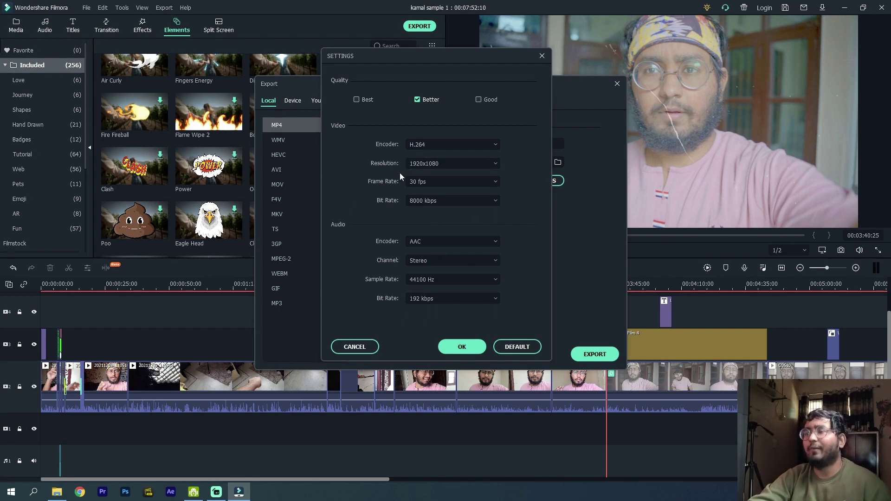
click(357, 99)
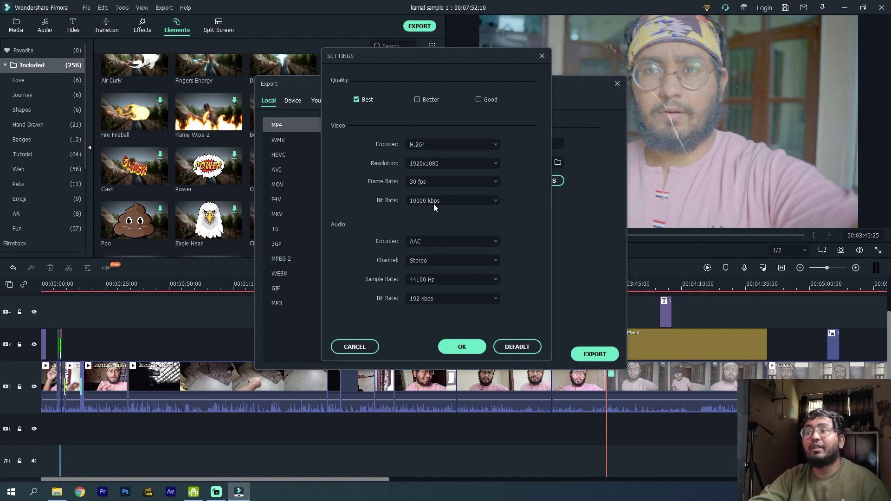
click(449, 204)
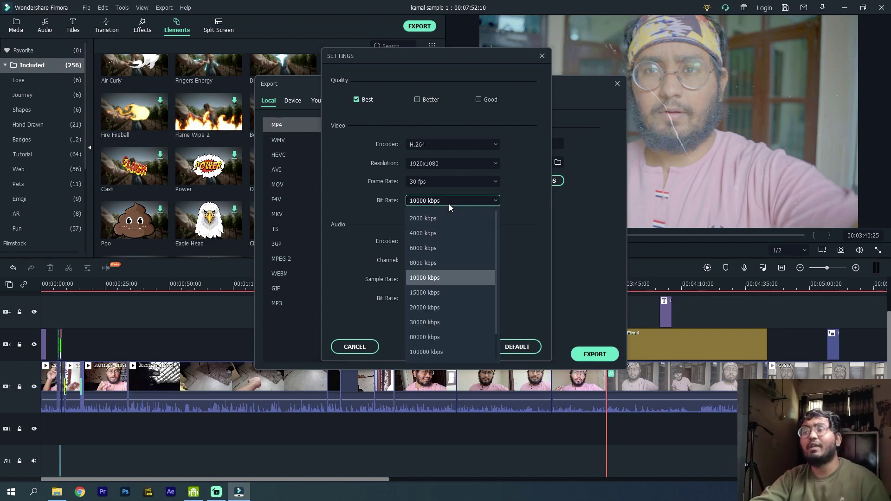
click(437, 321)
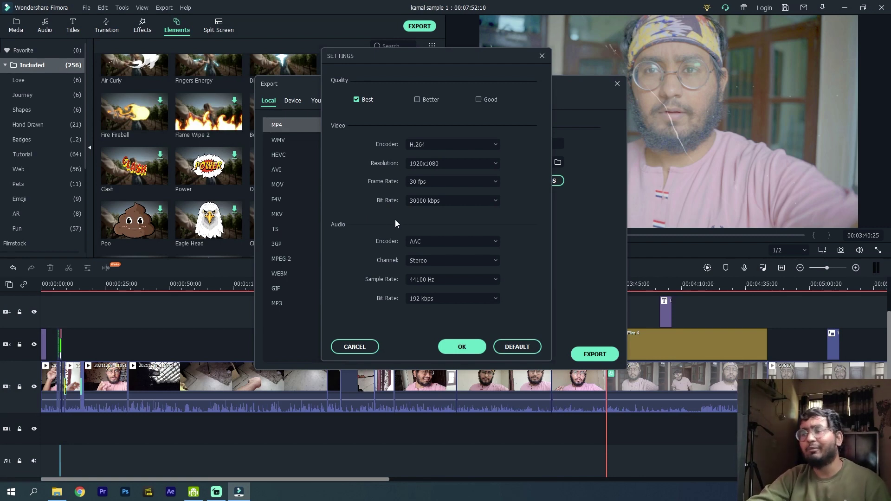
click(458, 346)
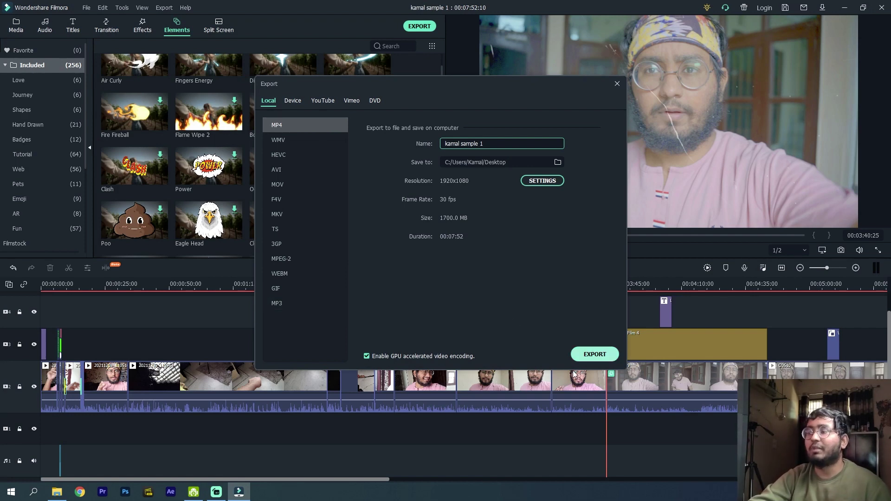
click(594, 354)
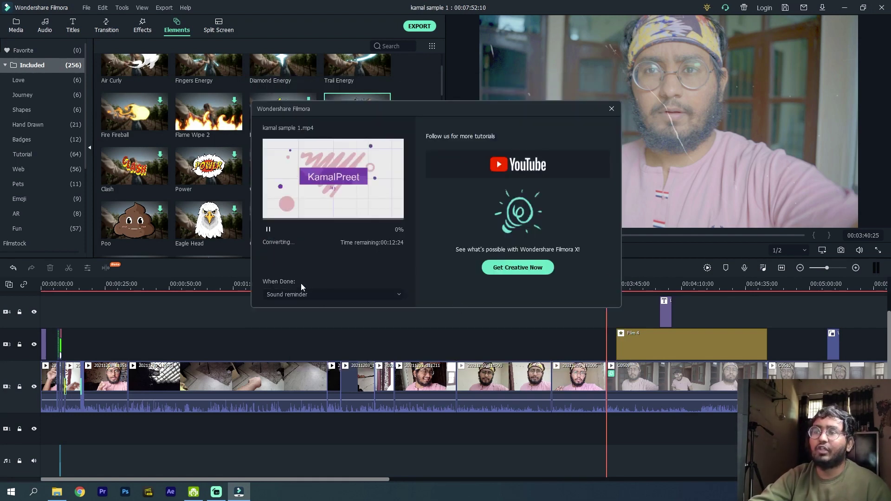